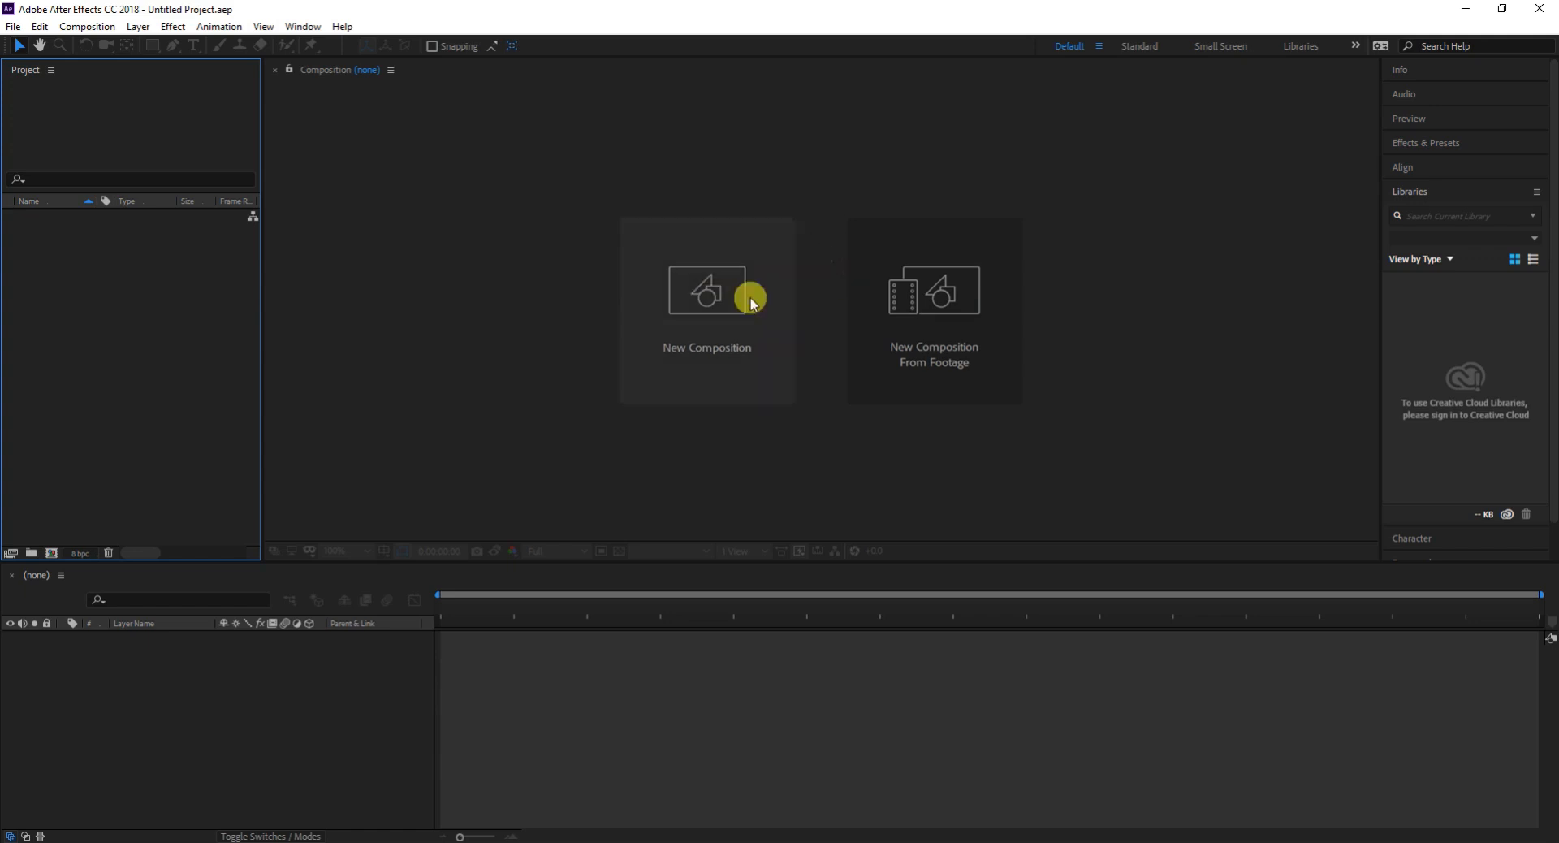
- Start a new composition, unlock its aspect ratio, and set both width and height to 2000 px
{"action": "left_click", "coordinate": [762, 386]}
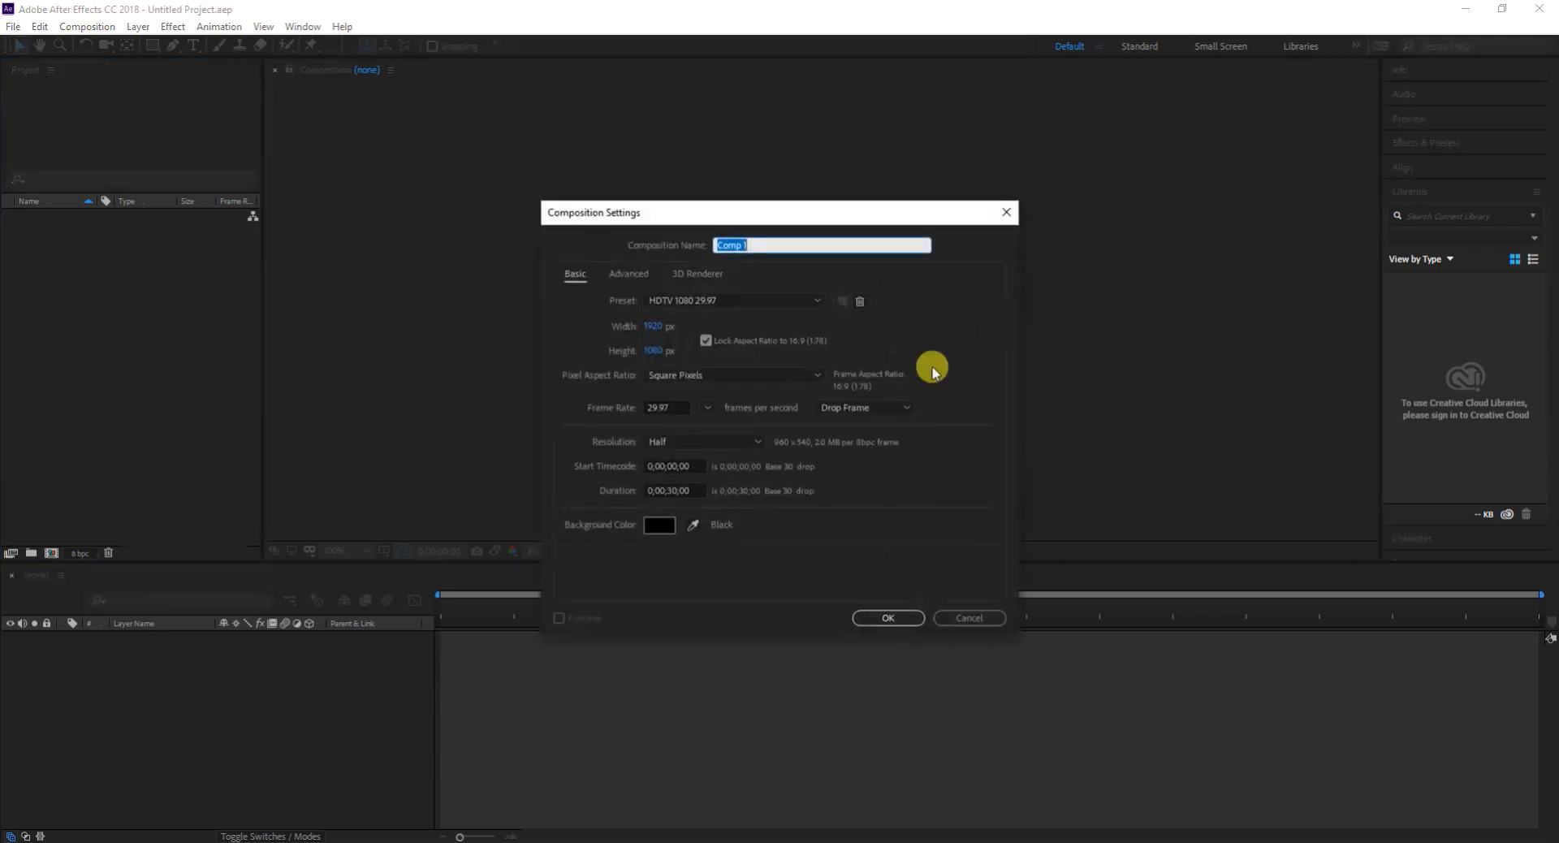
{"action": "left_click", "coordinate": [658, 326]}
{"action": "type", "text": "200"}
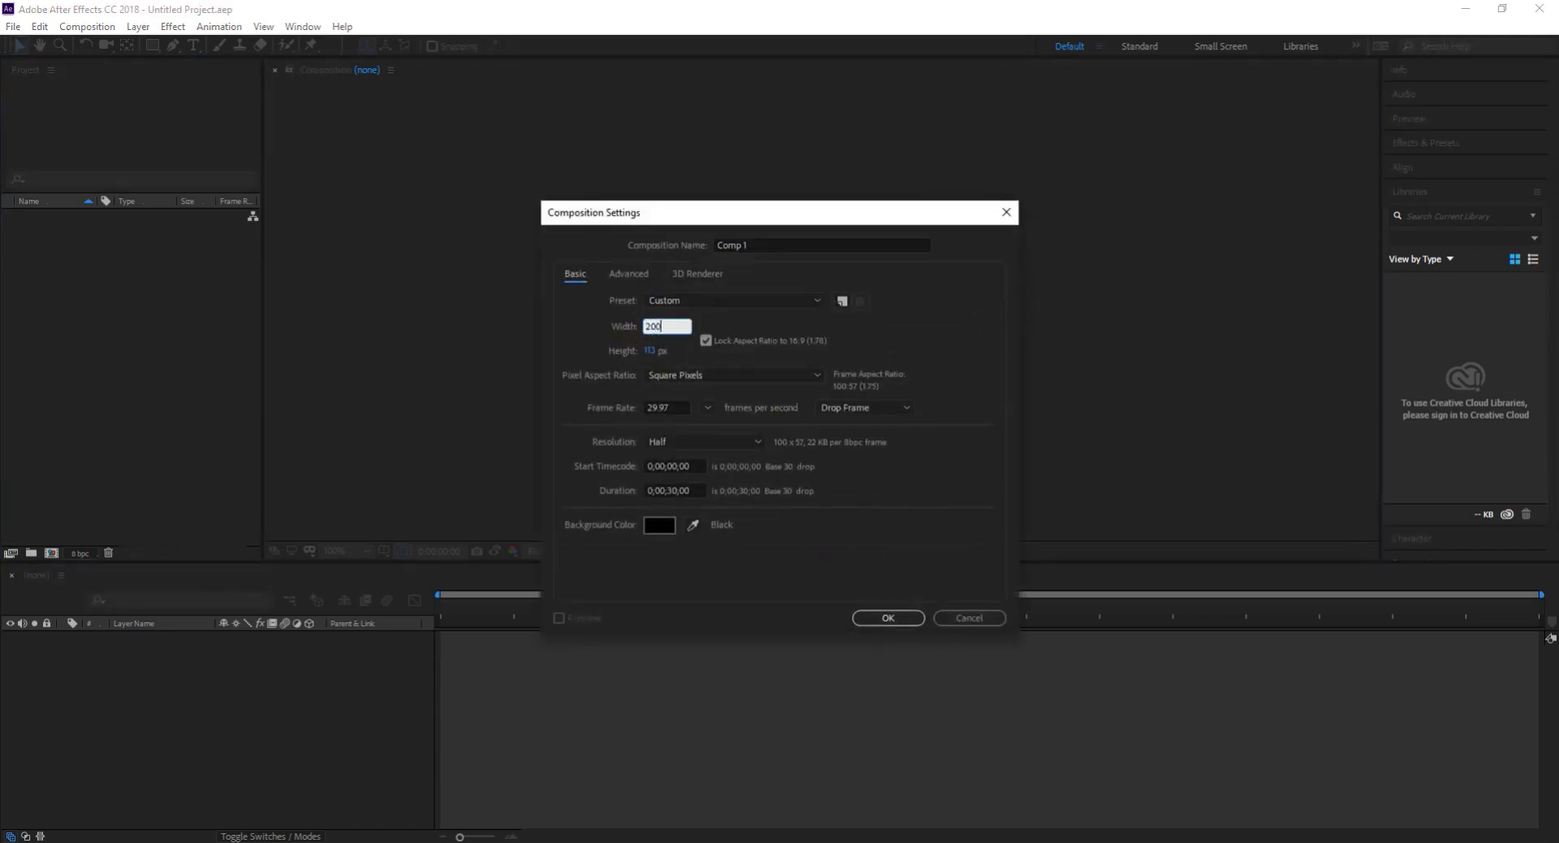
{"action": "type", "text": "0"}
{"action": "left_click", "coordinate": [661, 350]}
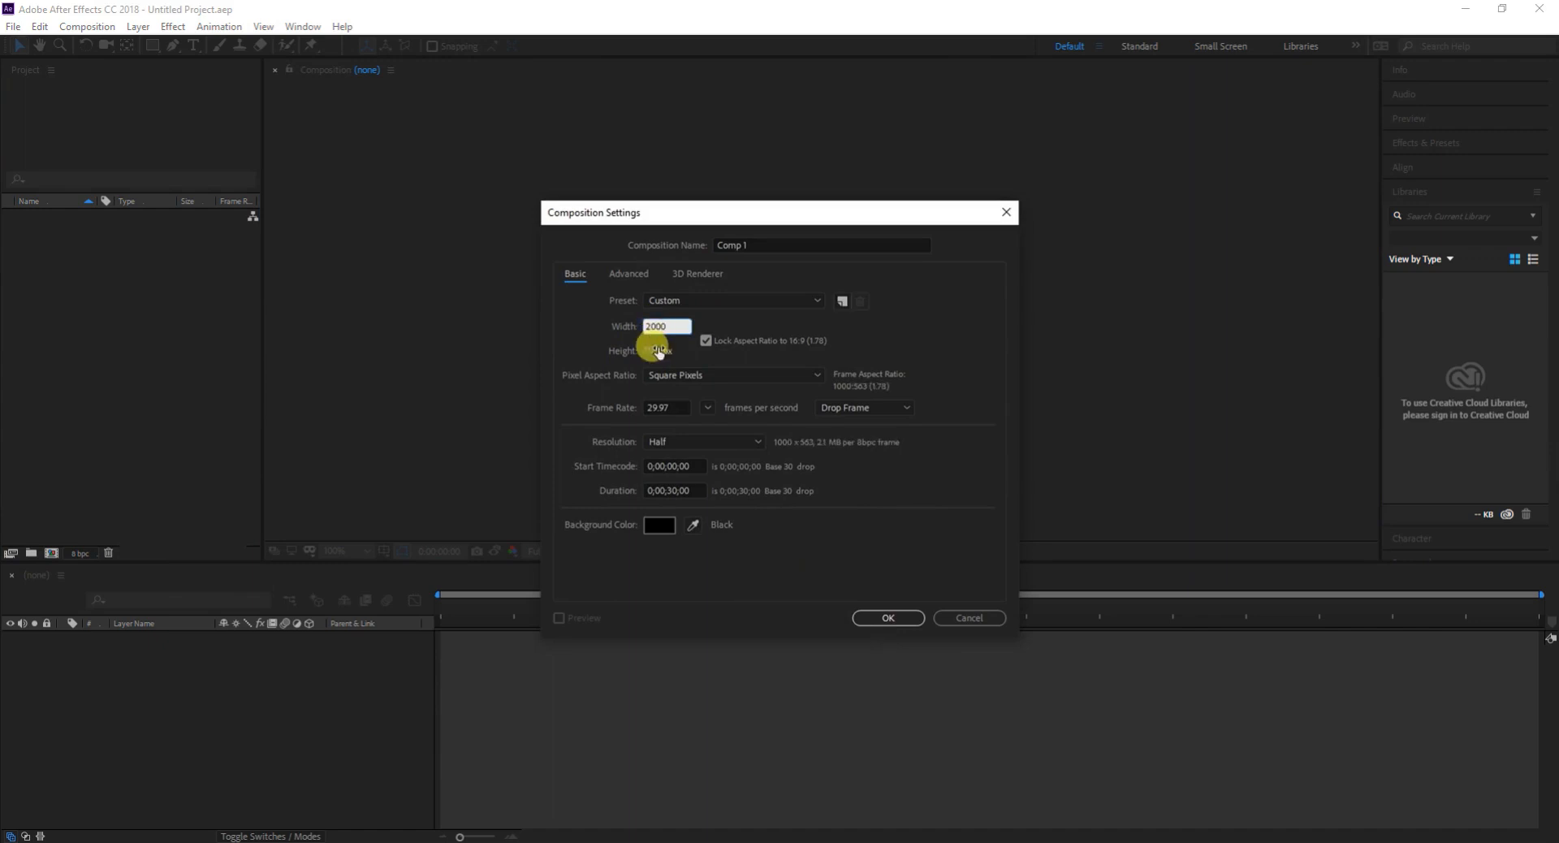
{"action": "type", "text": "200"}
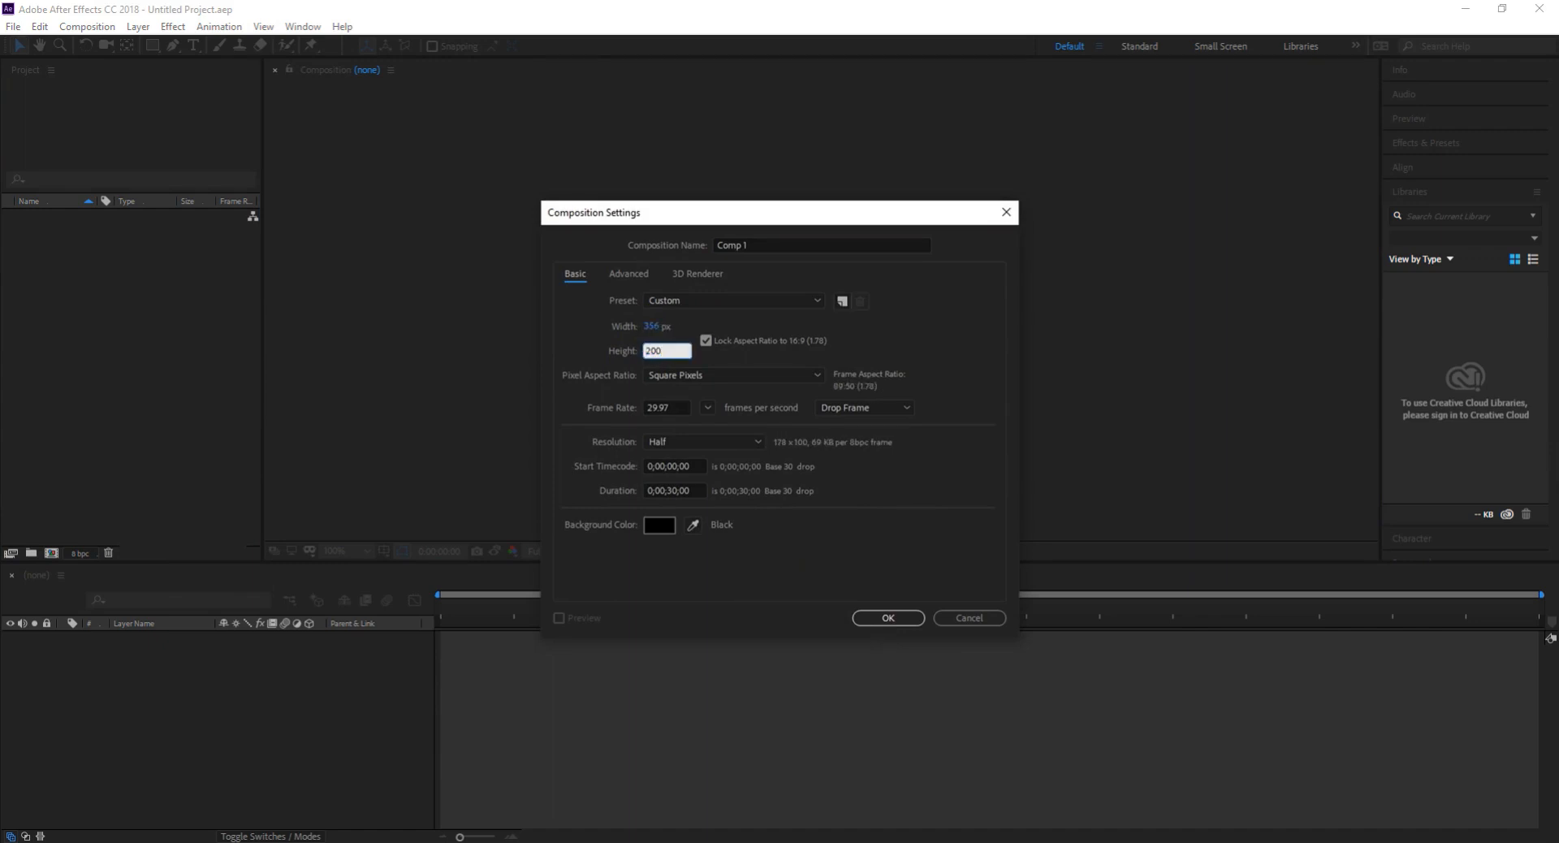
{"action": "left_click", "coordinate": [705, 341]}
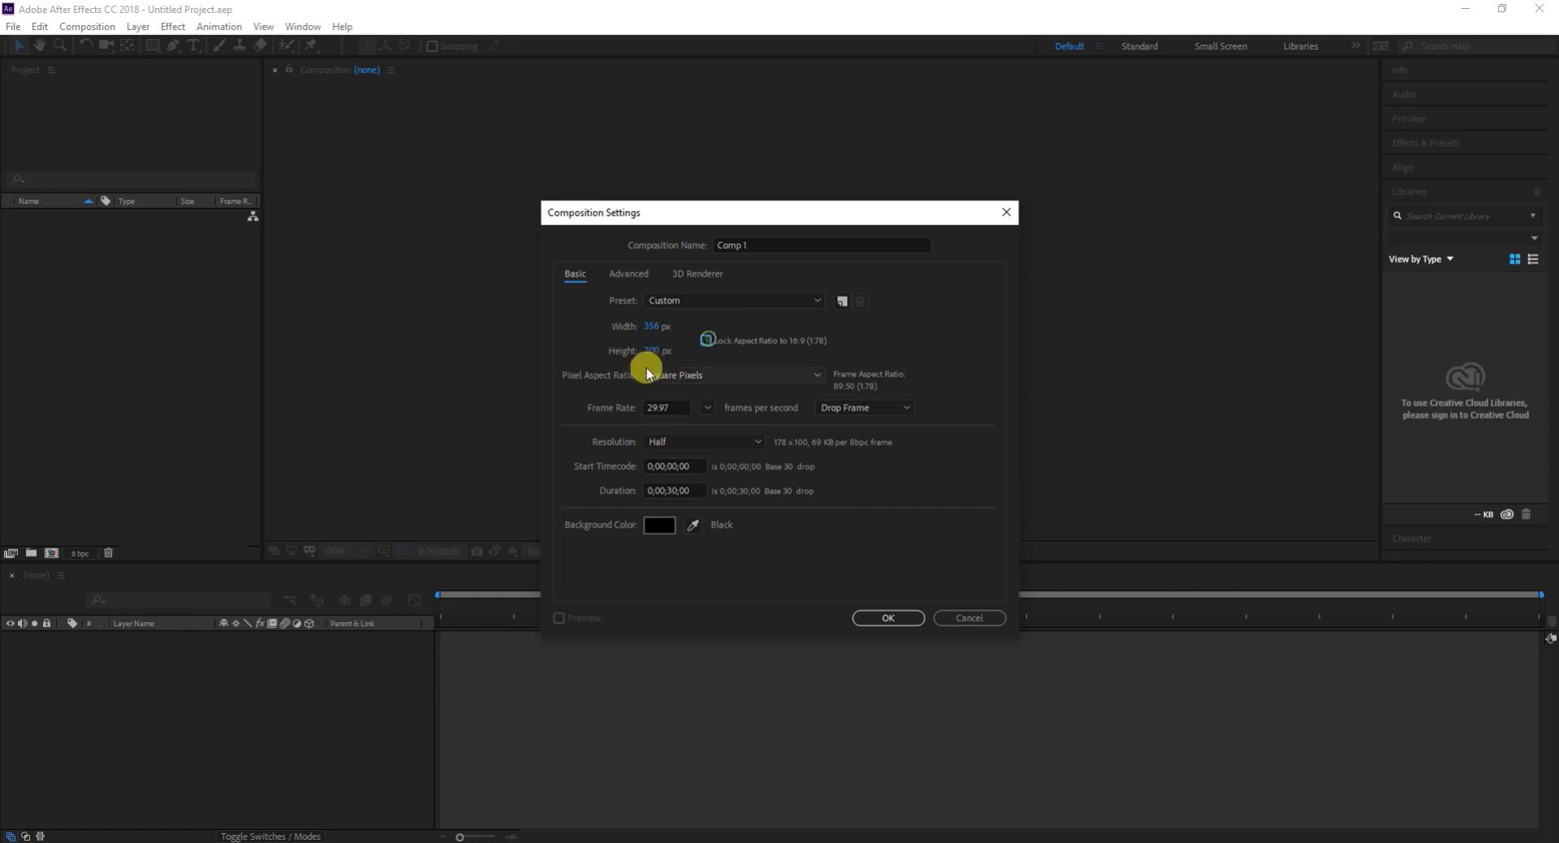
{"action": "left_click", "coordinate": [654, 325]}
{"action": "type", "text": "2000"}
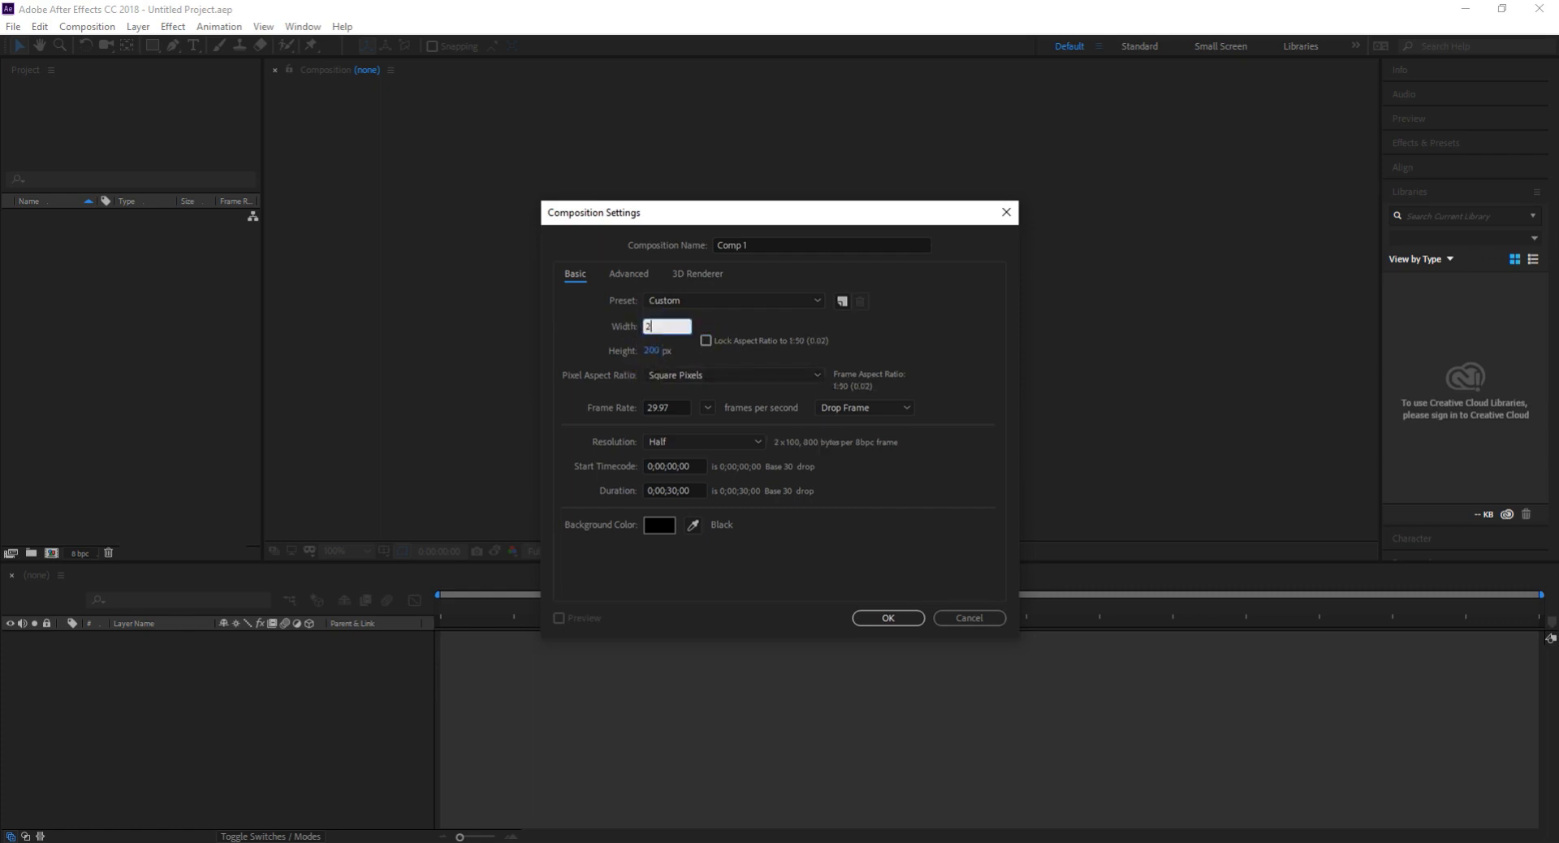
{"action": "left_click", "coordinate": [655, 350]}
{"action": "type", "text": "20"}
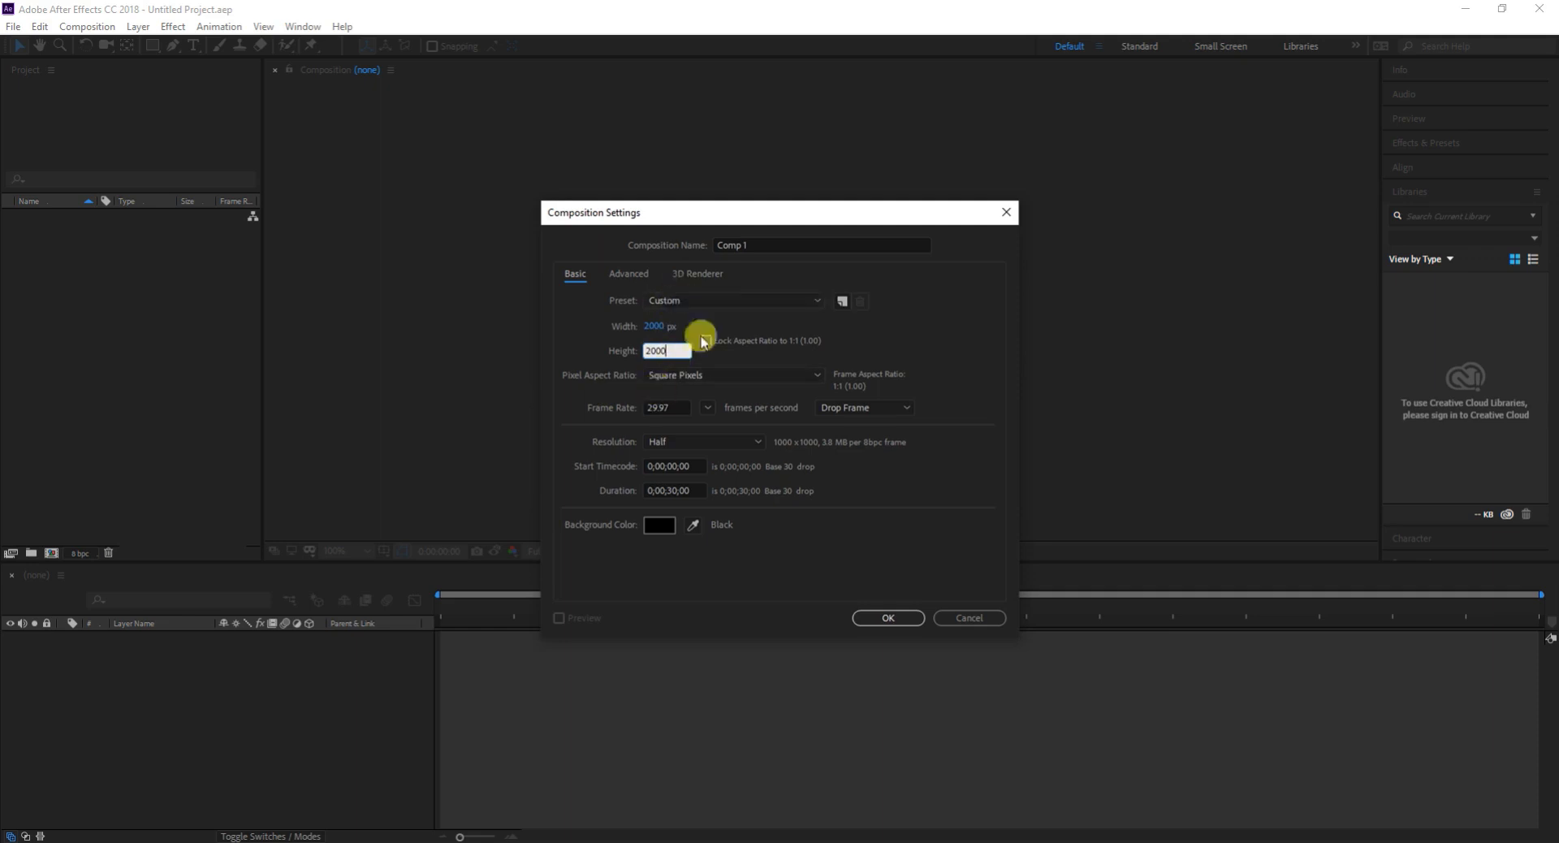
- Set the composition's background color to light gray A19C9C and create the composition
{"action": "left_click", "coordinate": [656, 526]}
{"action": "left_click_drag", "start_coordinate": [644, 436], "coordinate": [590, 408]}
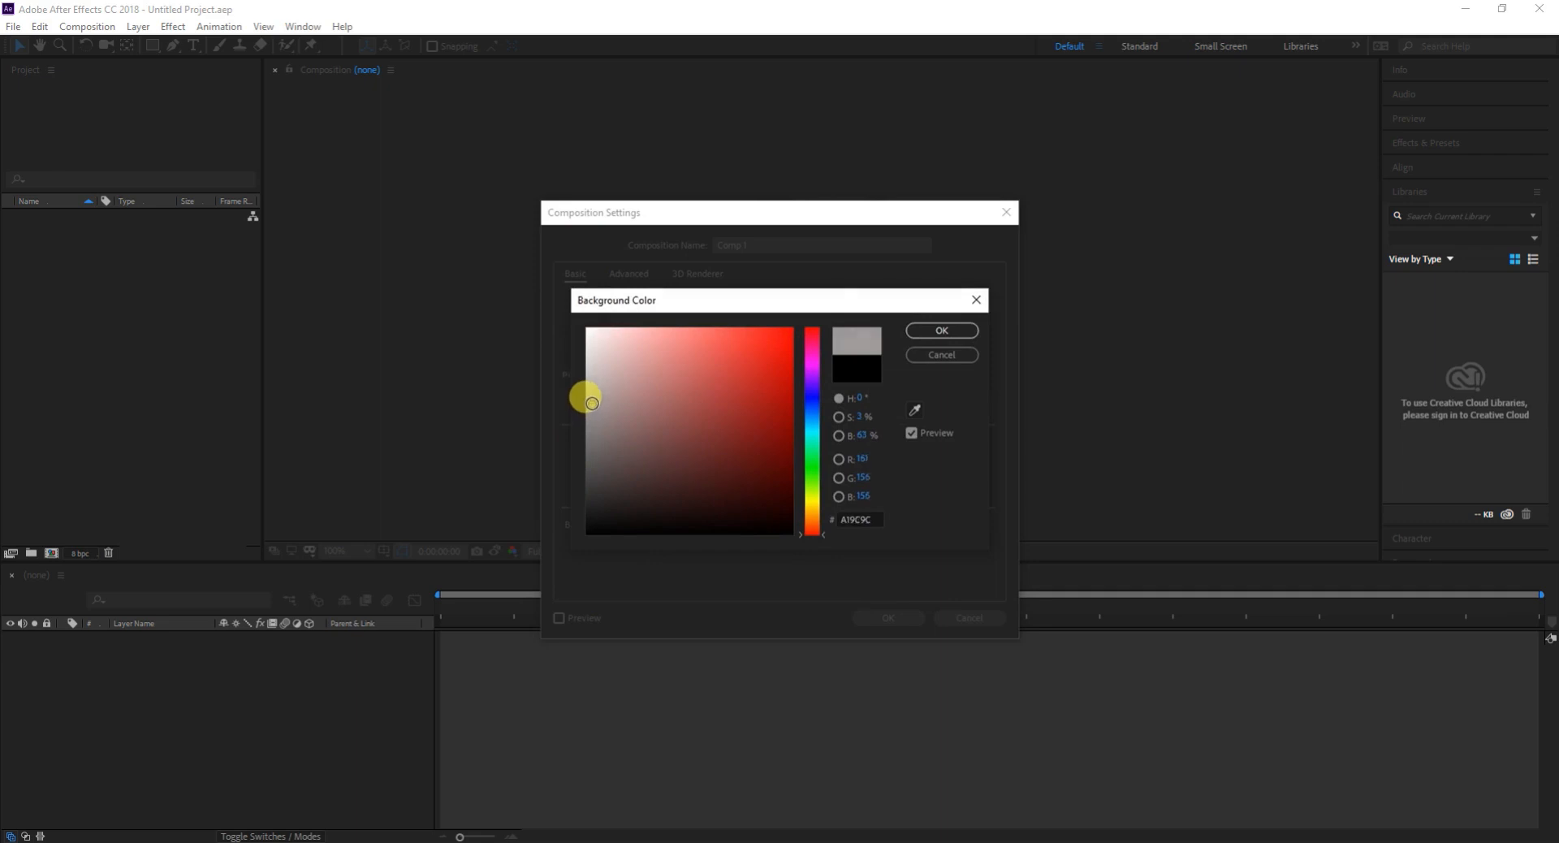
{"action": "left_click", "coordinate": [941, 330]}
{"action": "left_click", "coordinate": [890, 617]}
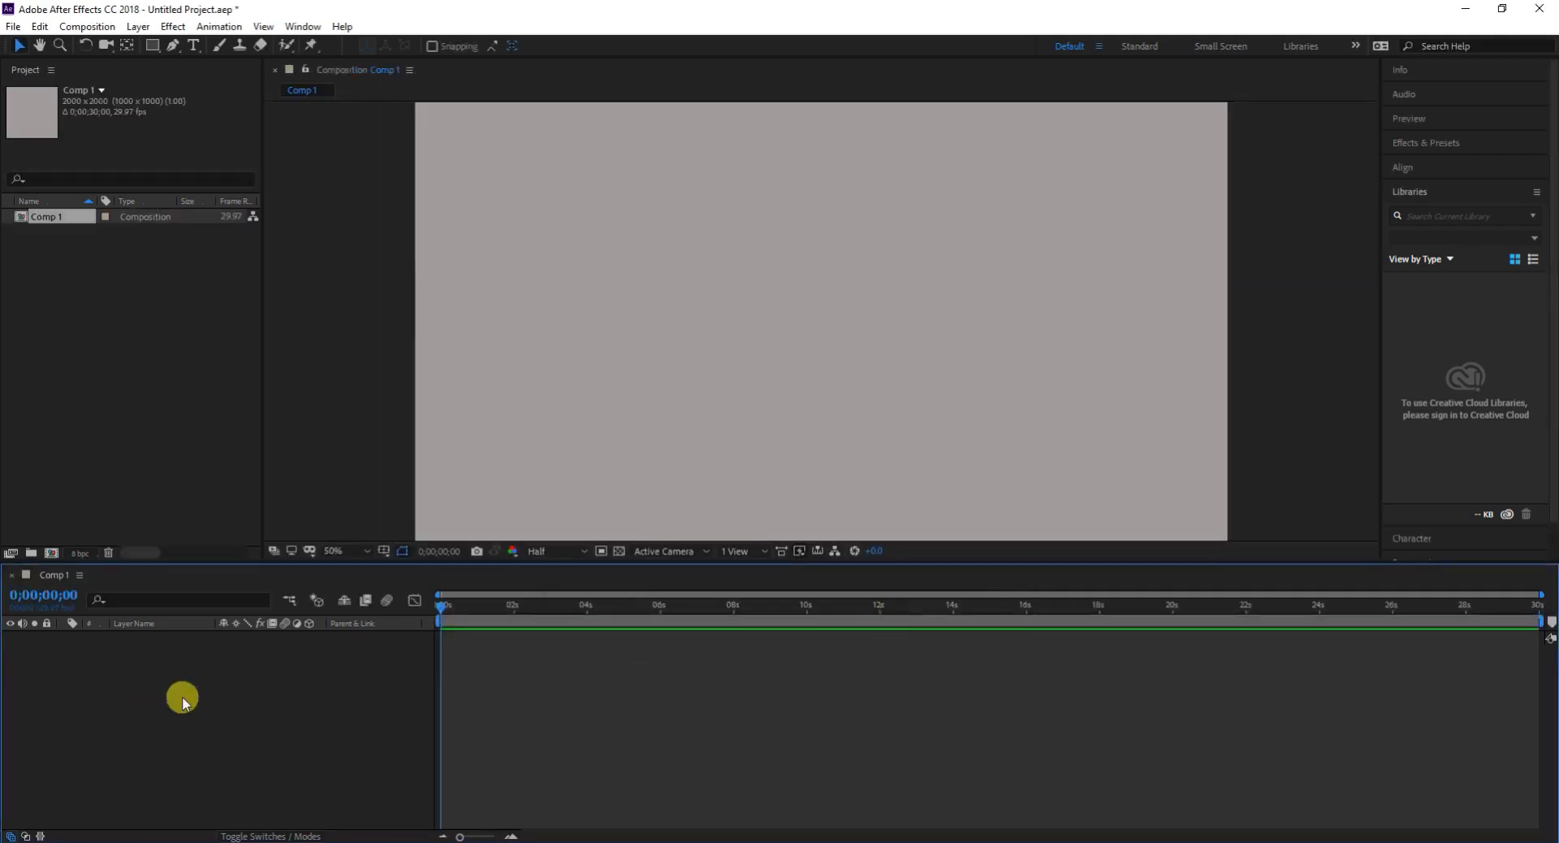
- Add a pale gray-red solid layer measuring 2000 by 2000 px to the composition
{"action": "right_click", "coordinate": [123, 739]}
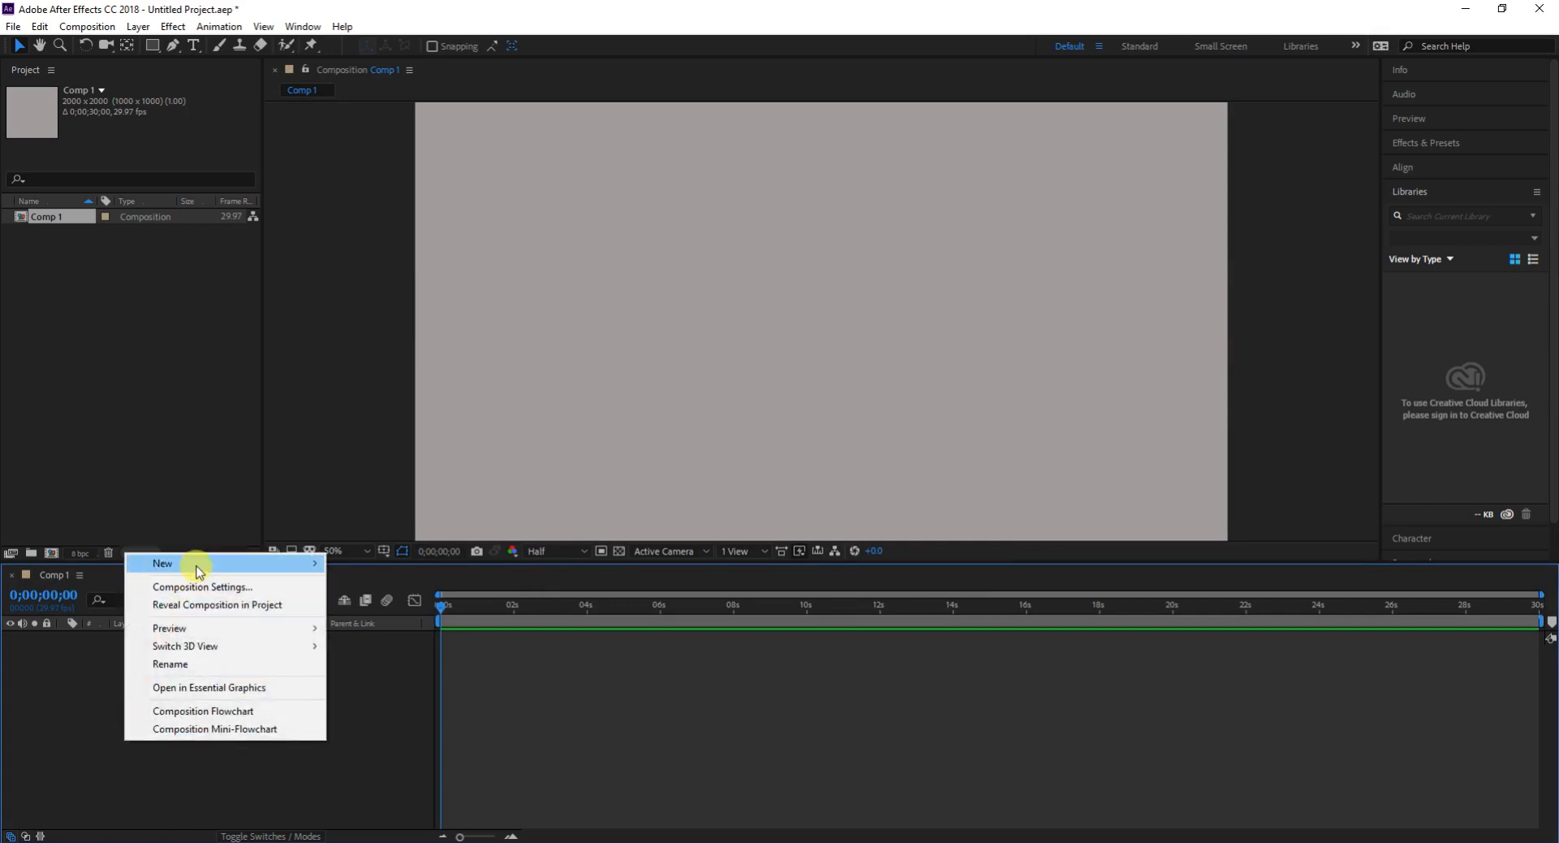
{"action": "mouse_move", "coordinate": [199, 572]}
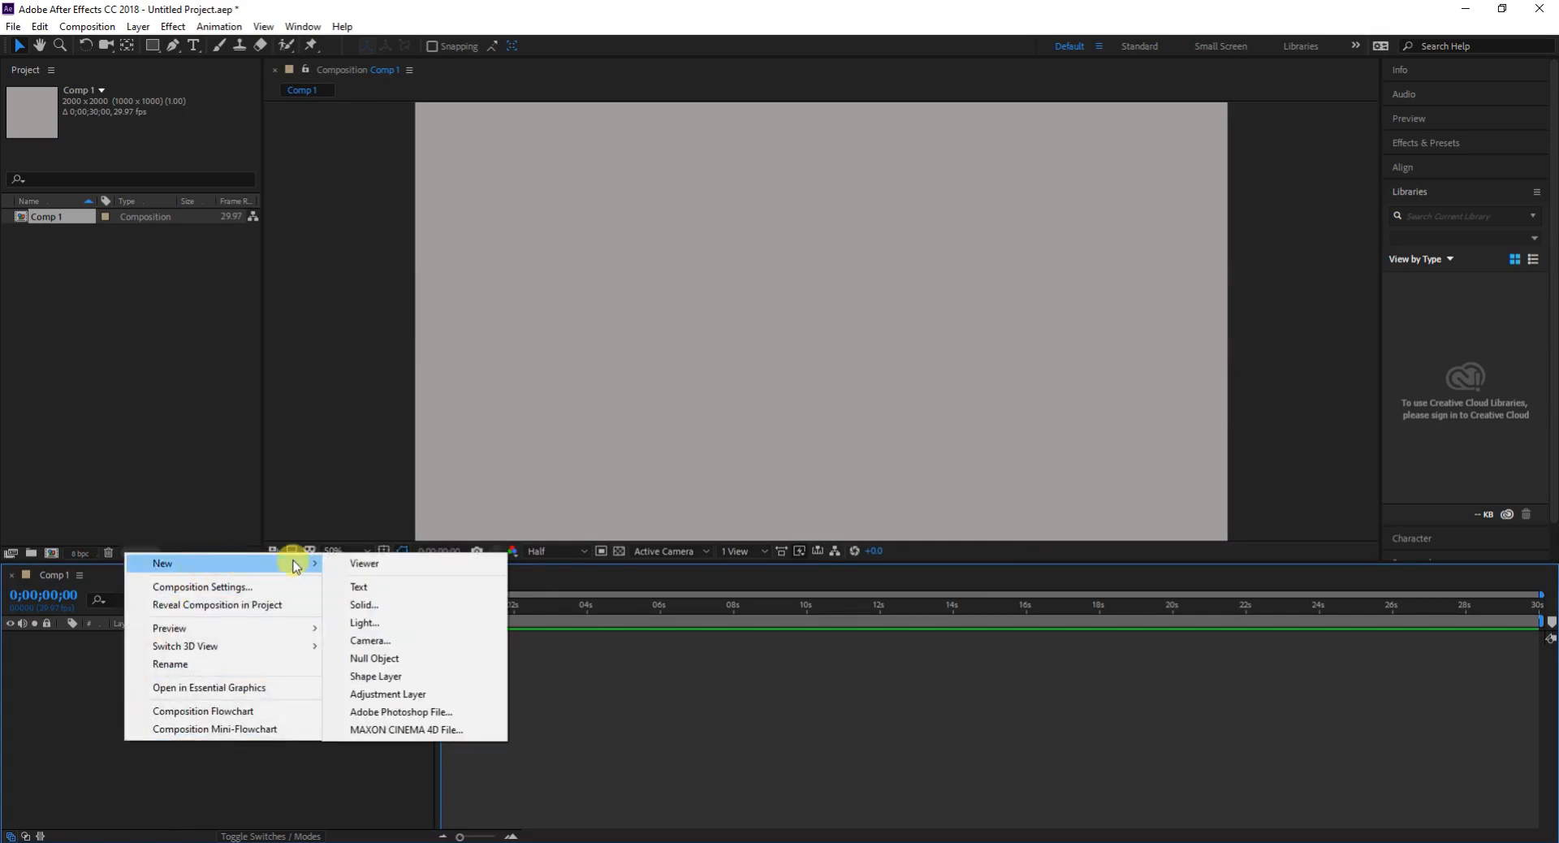
{"action": "left_click", "coordinate": [388, 604]}
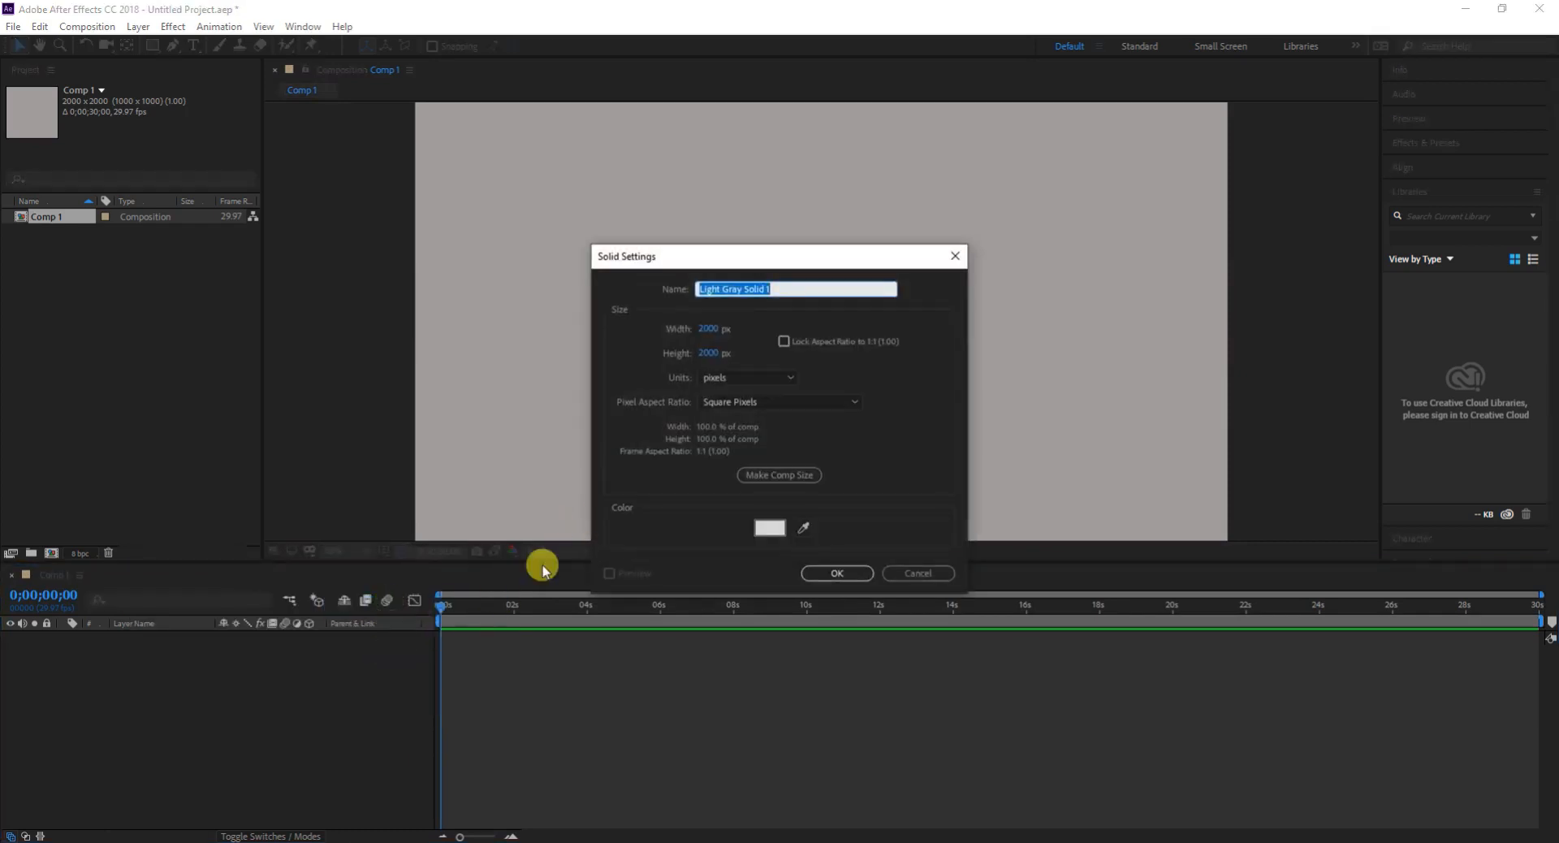
{"action": "left_click", "coordinate": [772, 537]}
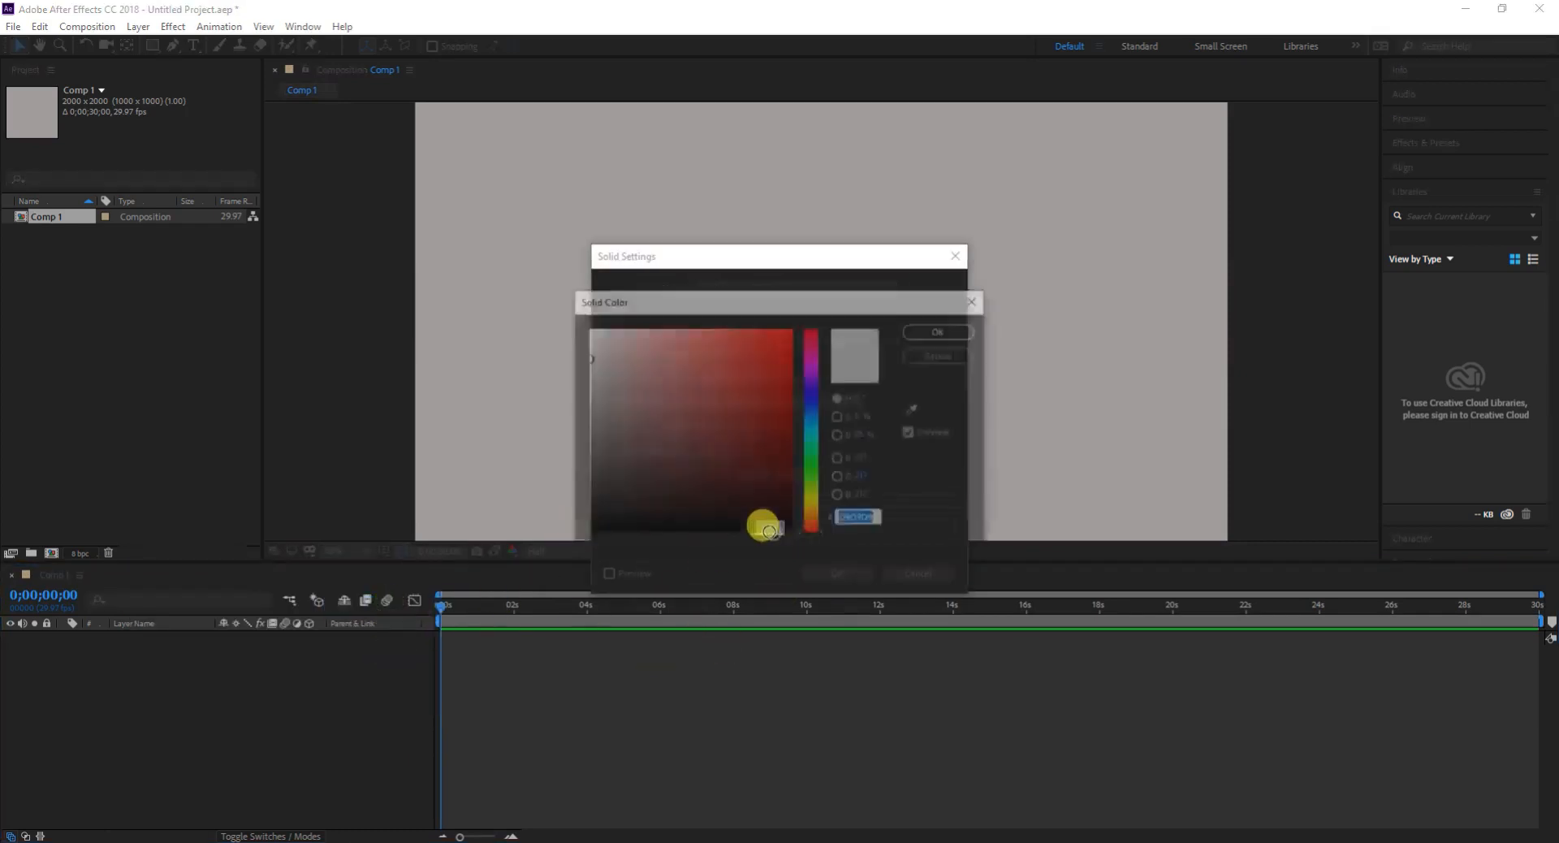
{"action": "left_click_drag", "start_coordinate": [636, 407], "coordinate": [595, 392]}
{"action": "left_click", "coordinate": [943, 334]}
{"action": "left_click", "coordinate": [840, 572]}
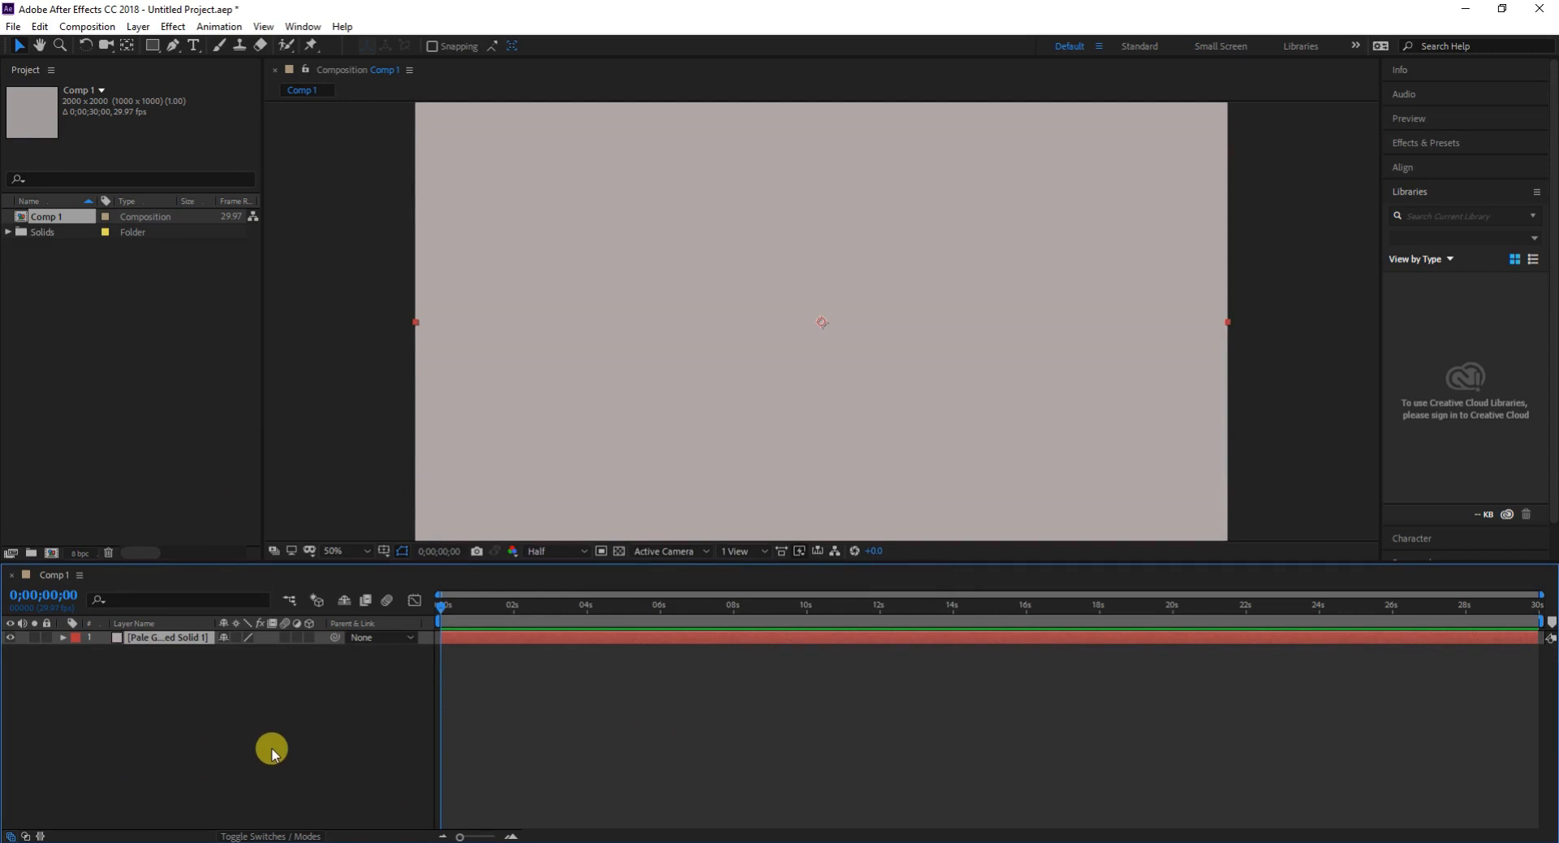
{"action": "double_click", "coordinate": [175, 642]}
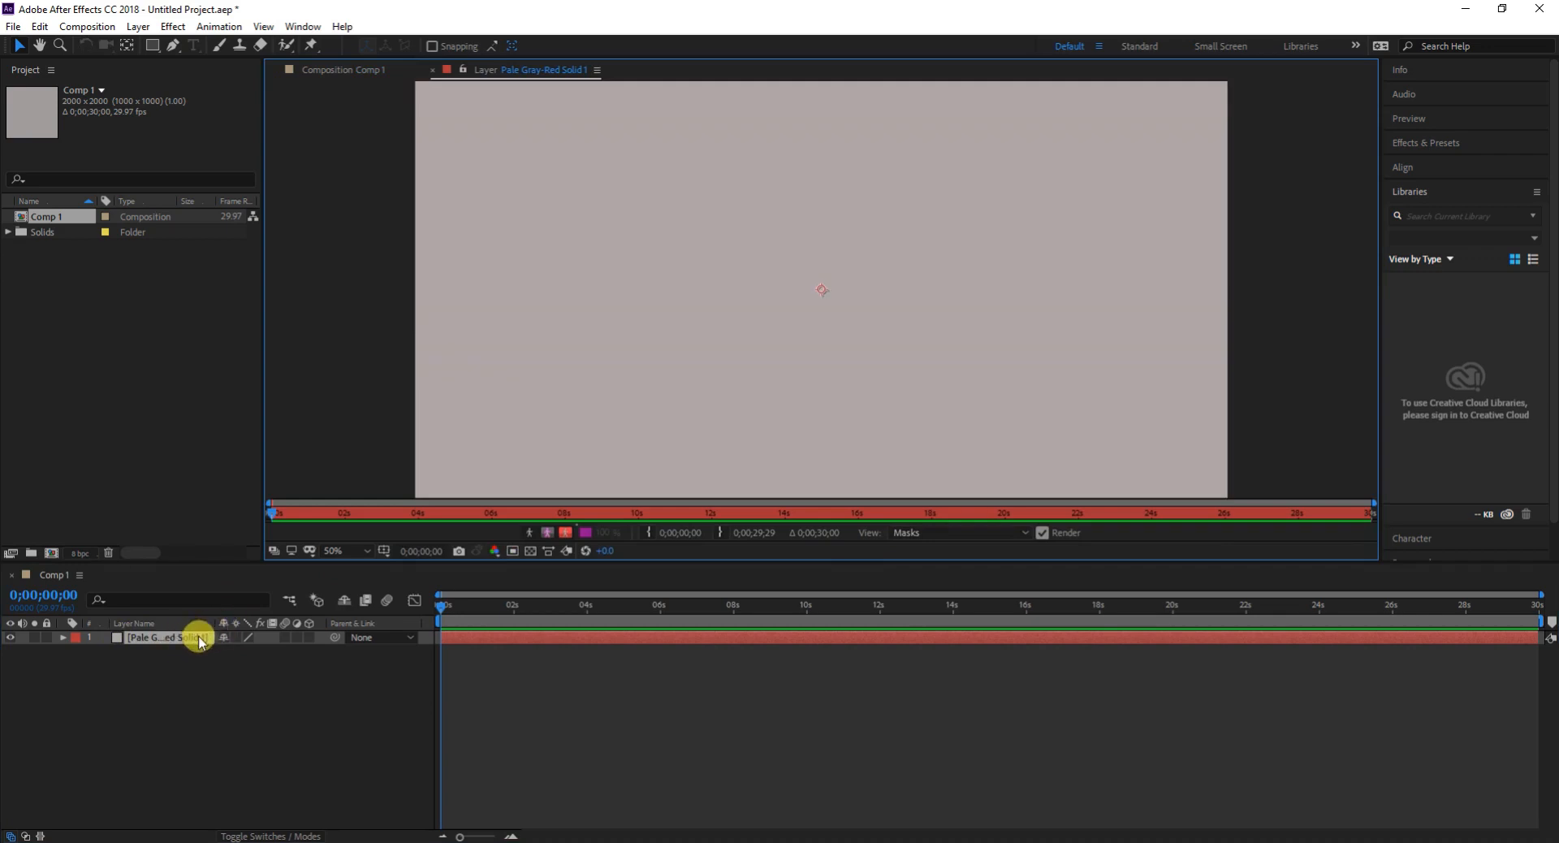
{"action": "key", "text": "ctrl+z"}
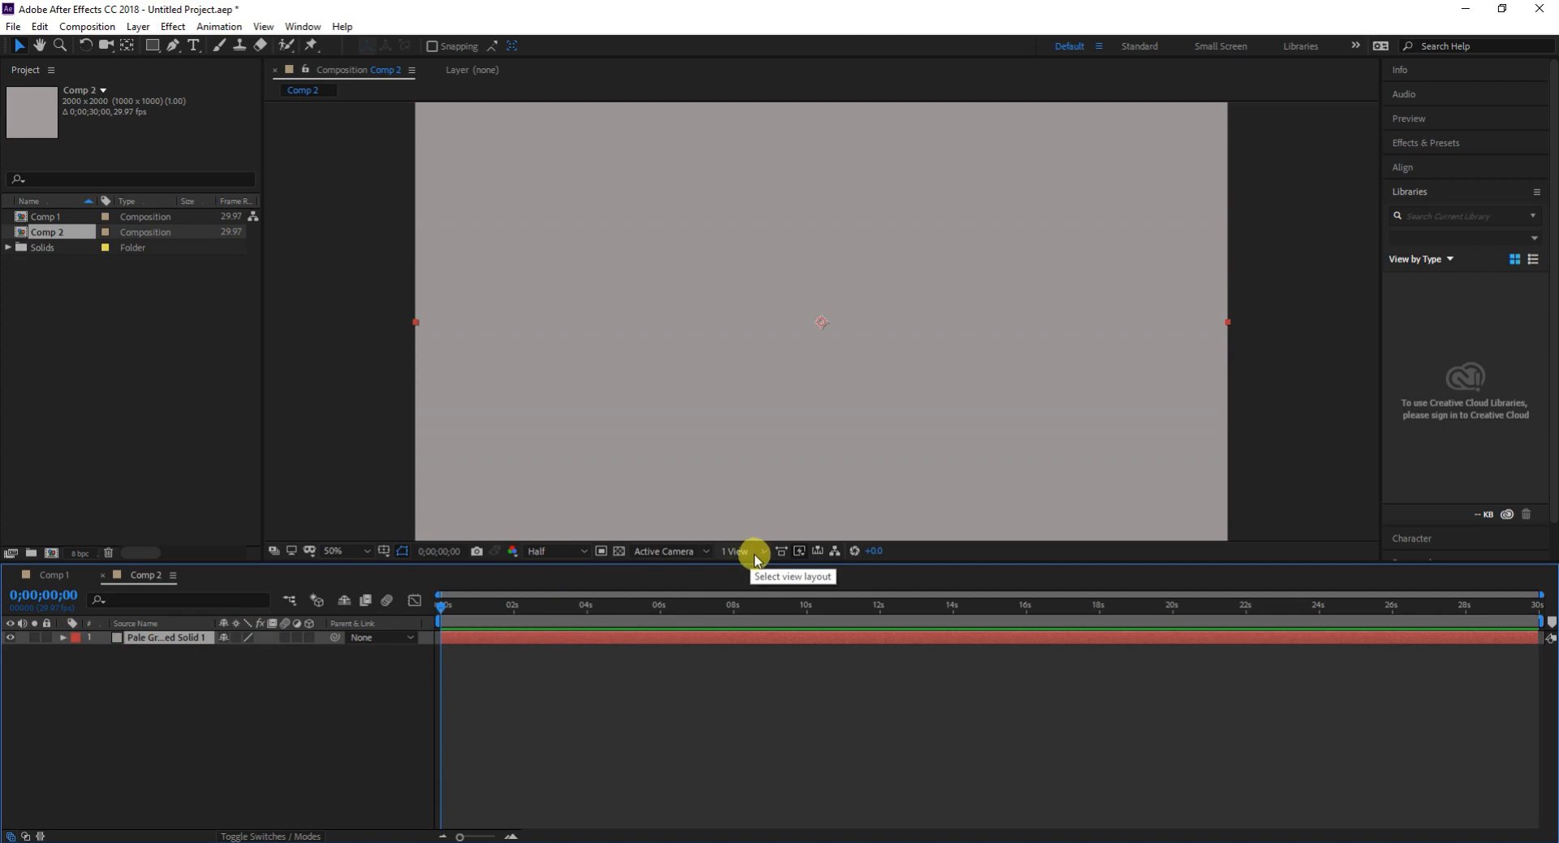
- Show Comp 2 from the Front view and split the viewer into 2 Views - Horizontal
{"action": "left_click", "coordinate": [686, 552]}
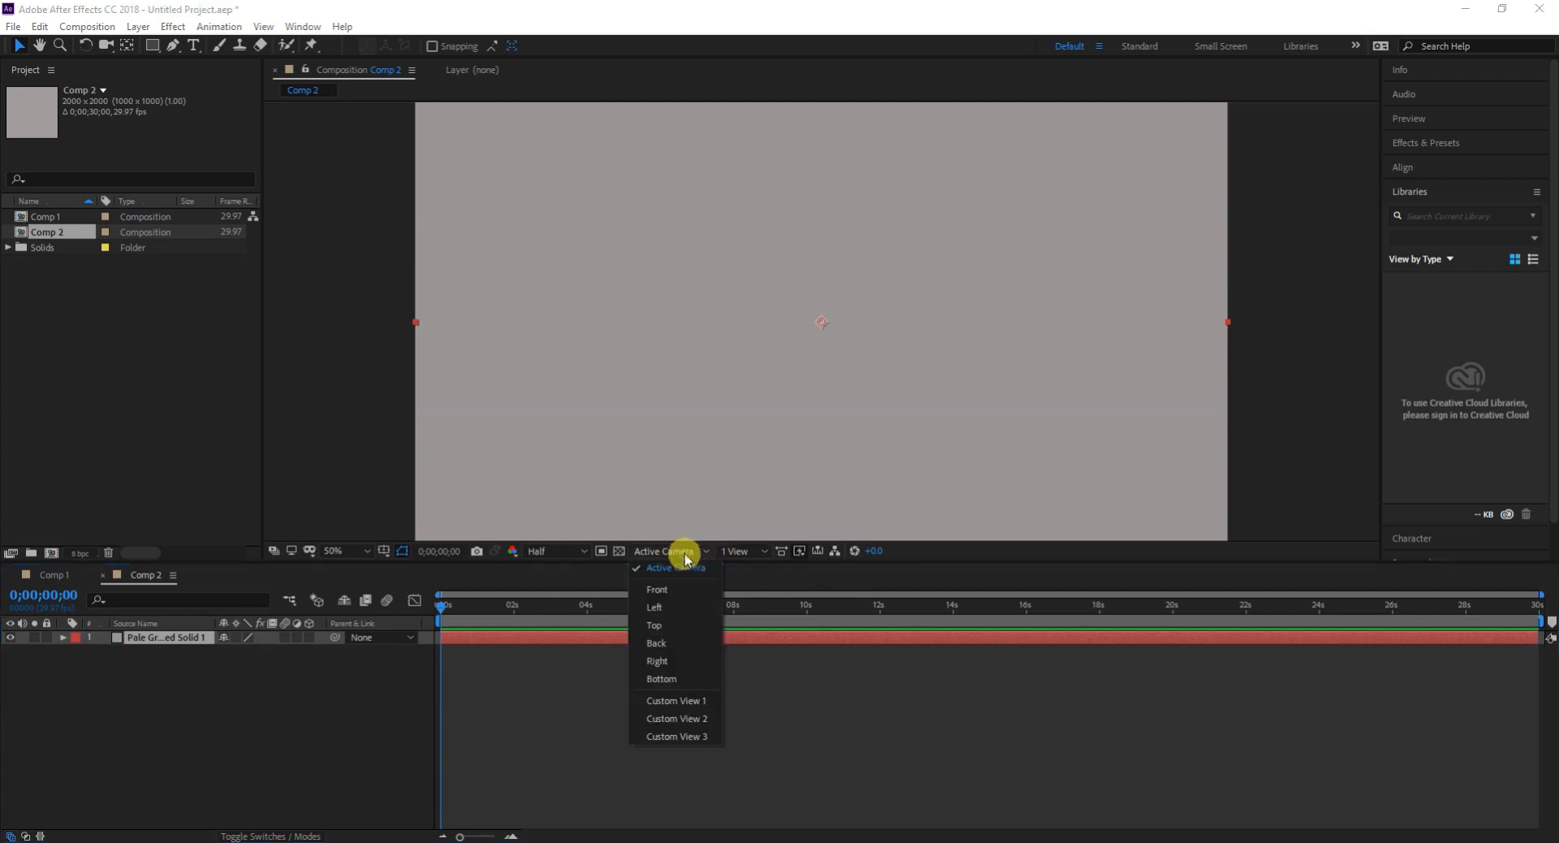
{"action": "left_click", "coordinate": [657, 589]}
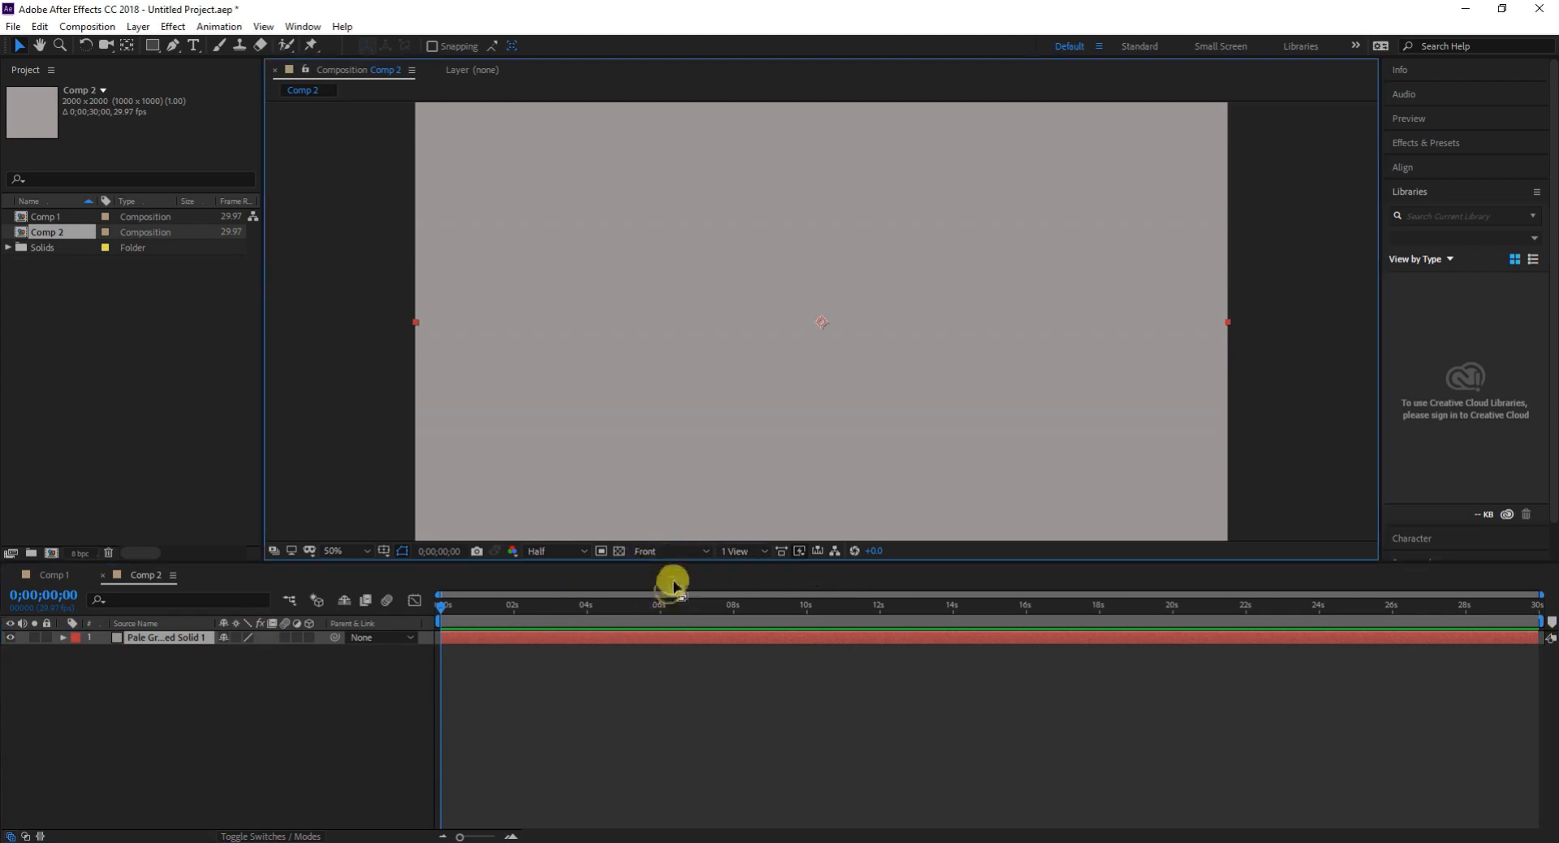
{"action": "left_click", "coordinate": [735, 550]}
{"action": "left_click", "coordinate": [781, 588]}
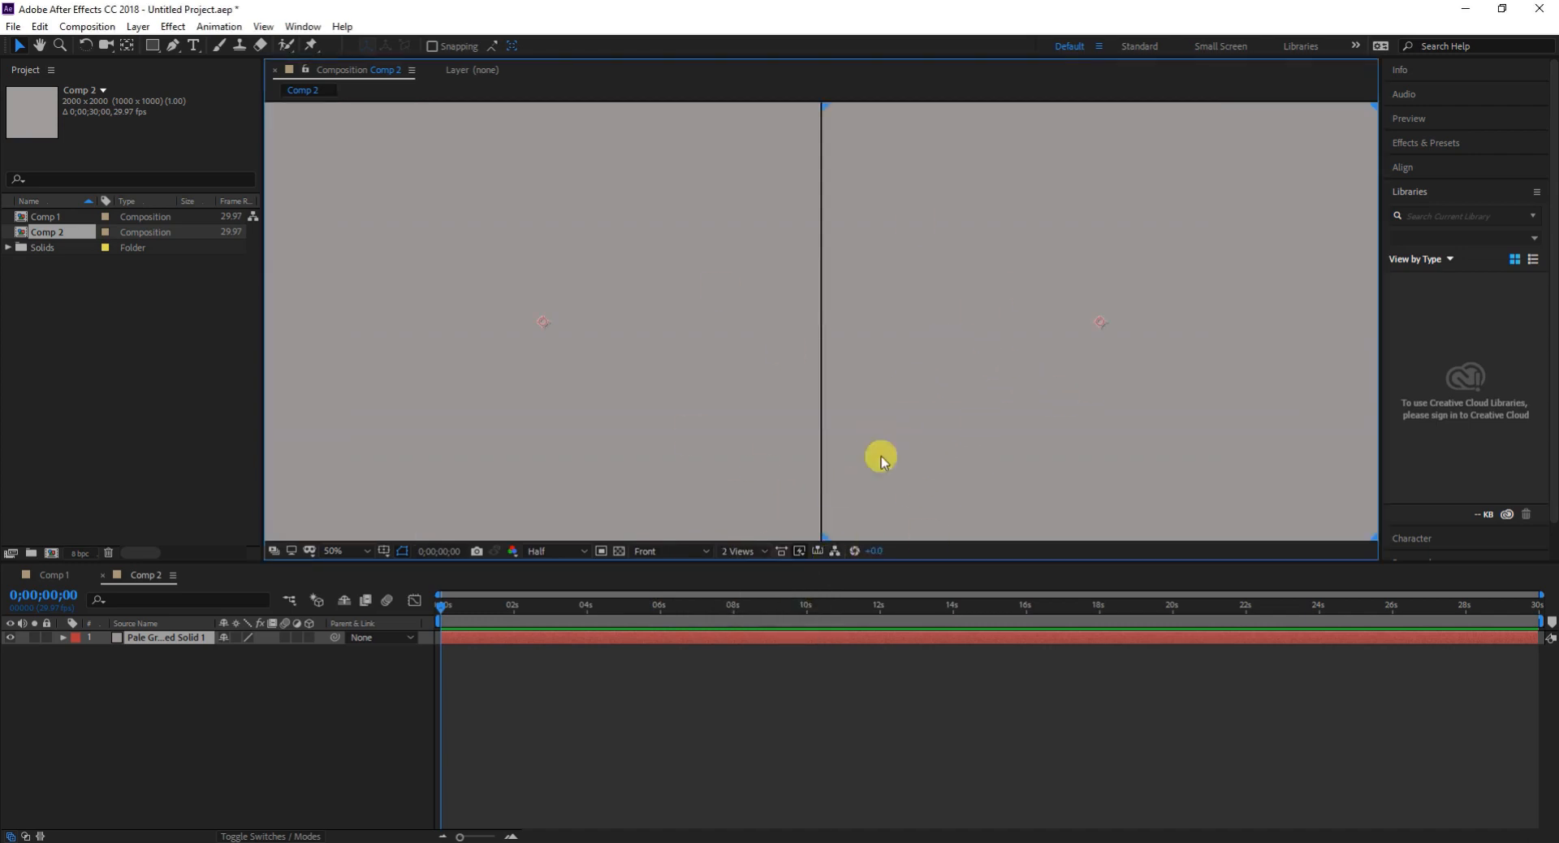
- Set the selected viewport of the two-view layout to Active Camera
{"action": "left_click", "coordinate": [661, 552]}
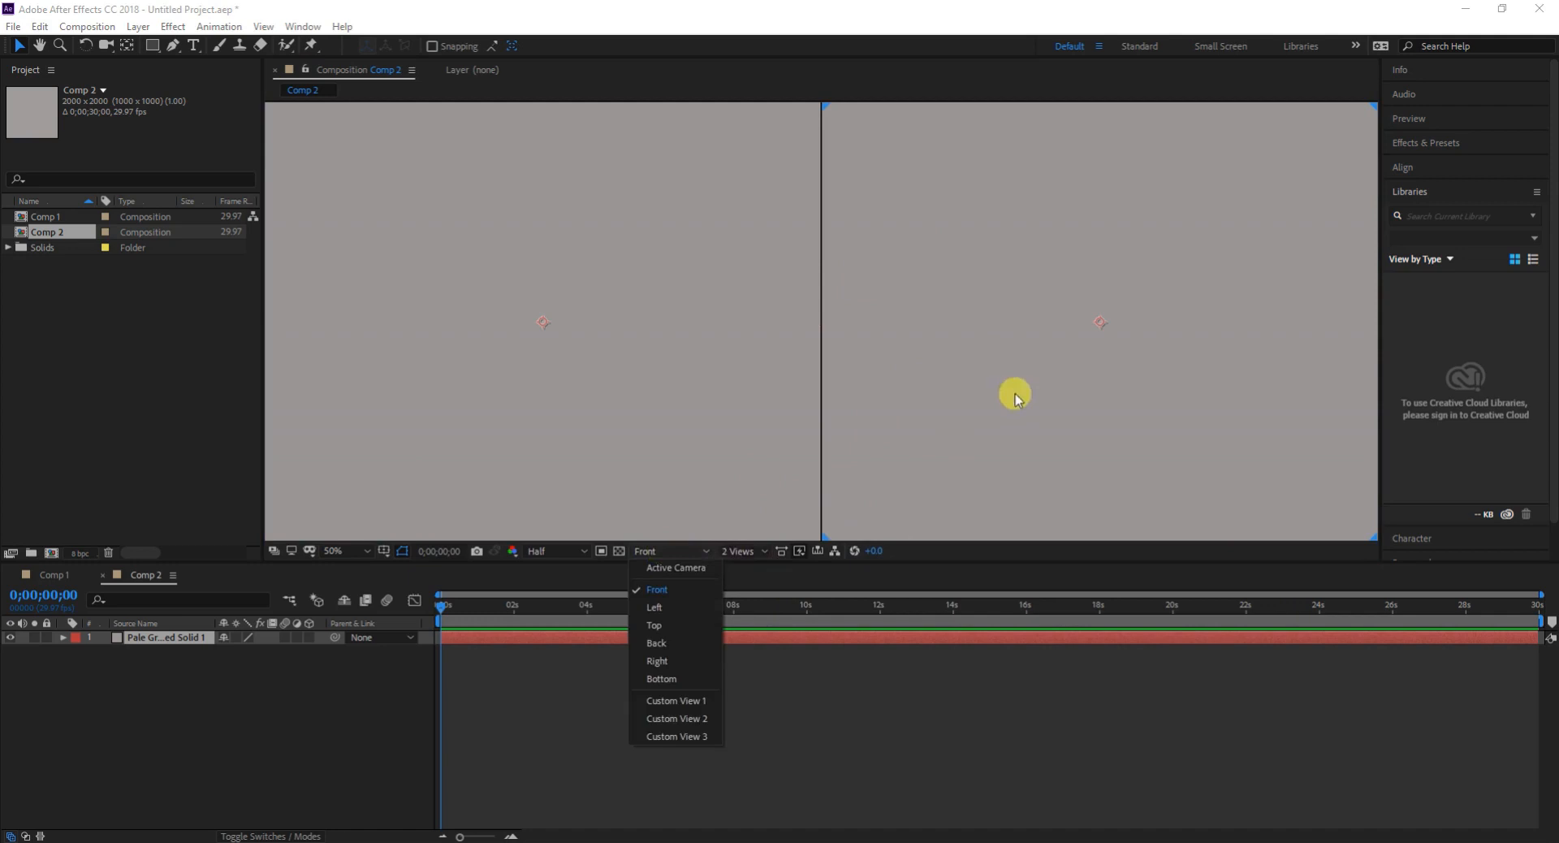
{"action": "left_click", "coordinate": [1009, 394]}
{"action": "left_click", "coordinate": [740, 551]}
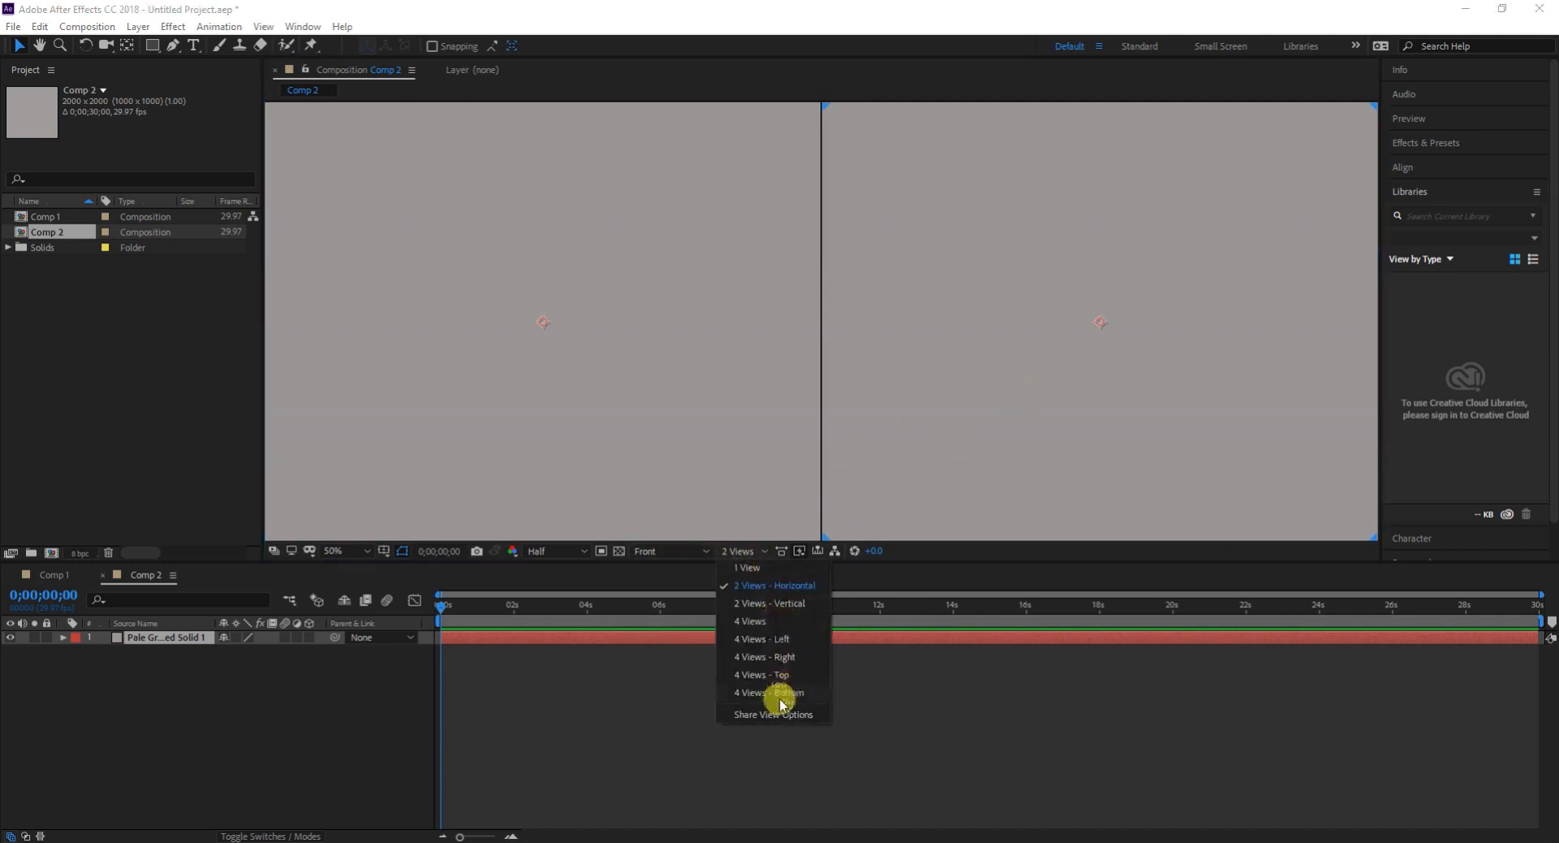
{"action": "left_click", "coordinate": [1038, 317]}
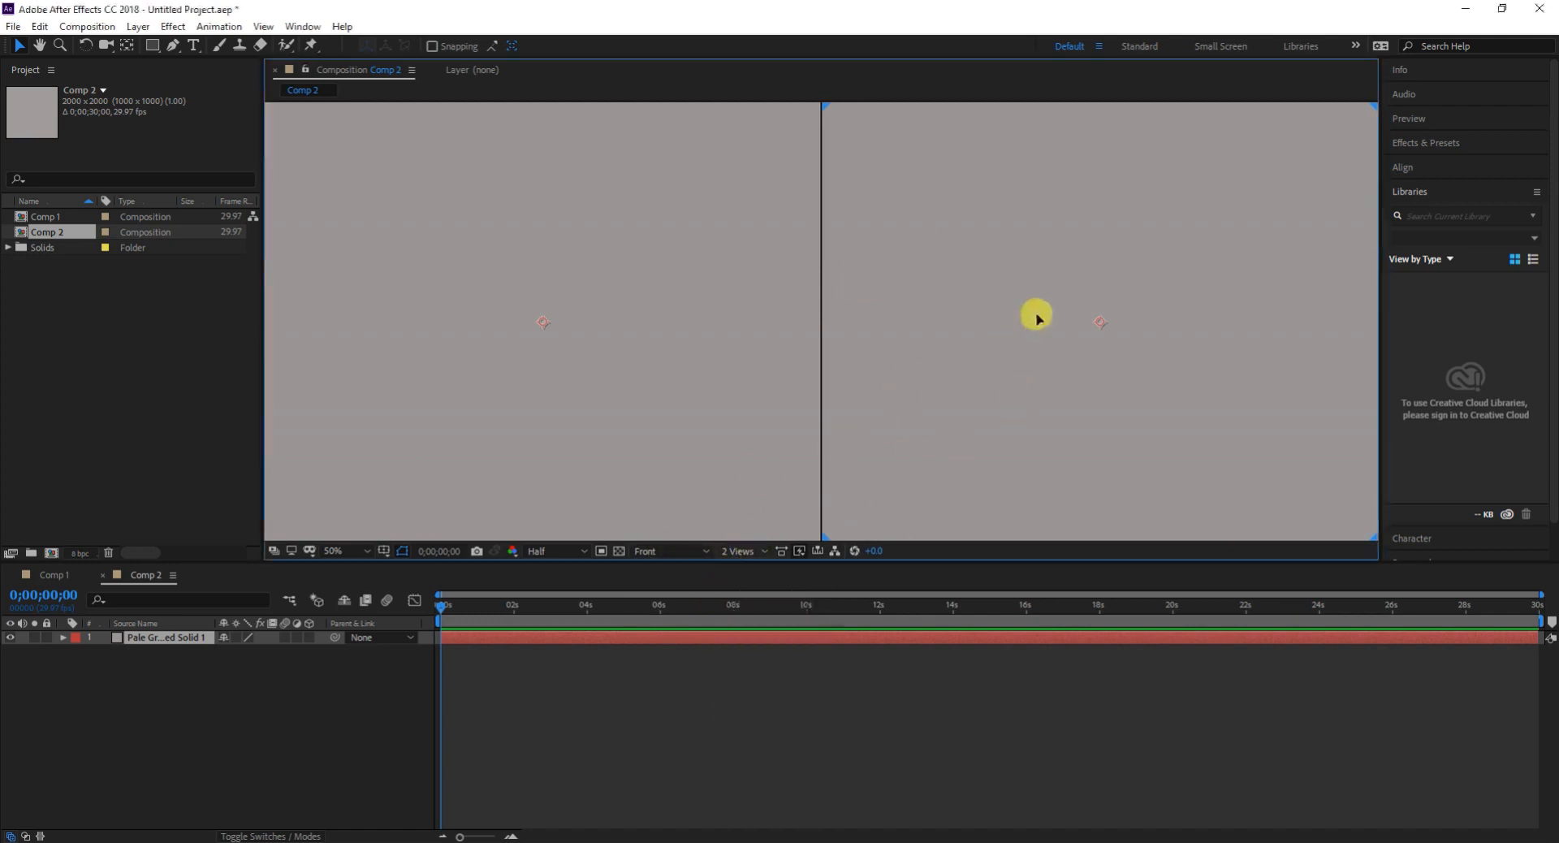
{"action": "left_click", "coordinate": [652, 552]}
{"action": "left_click", "coordinate": [676, 568]}
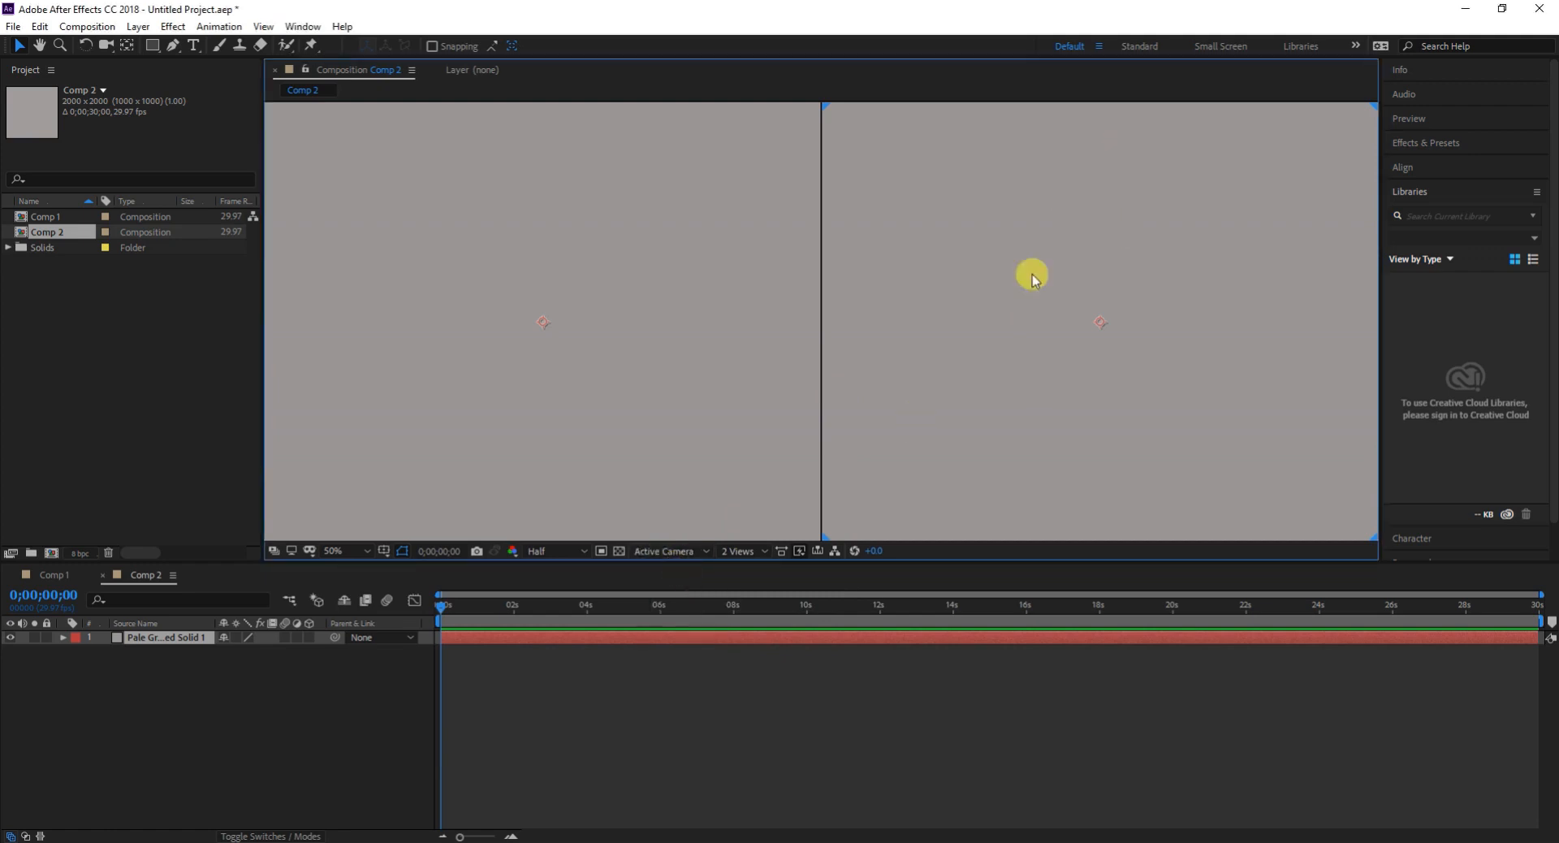
- Turn the solid into a 3D layer and switch the Top viewport to the Front view
{"action": "left_click", "coordinate": [664, 550]}
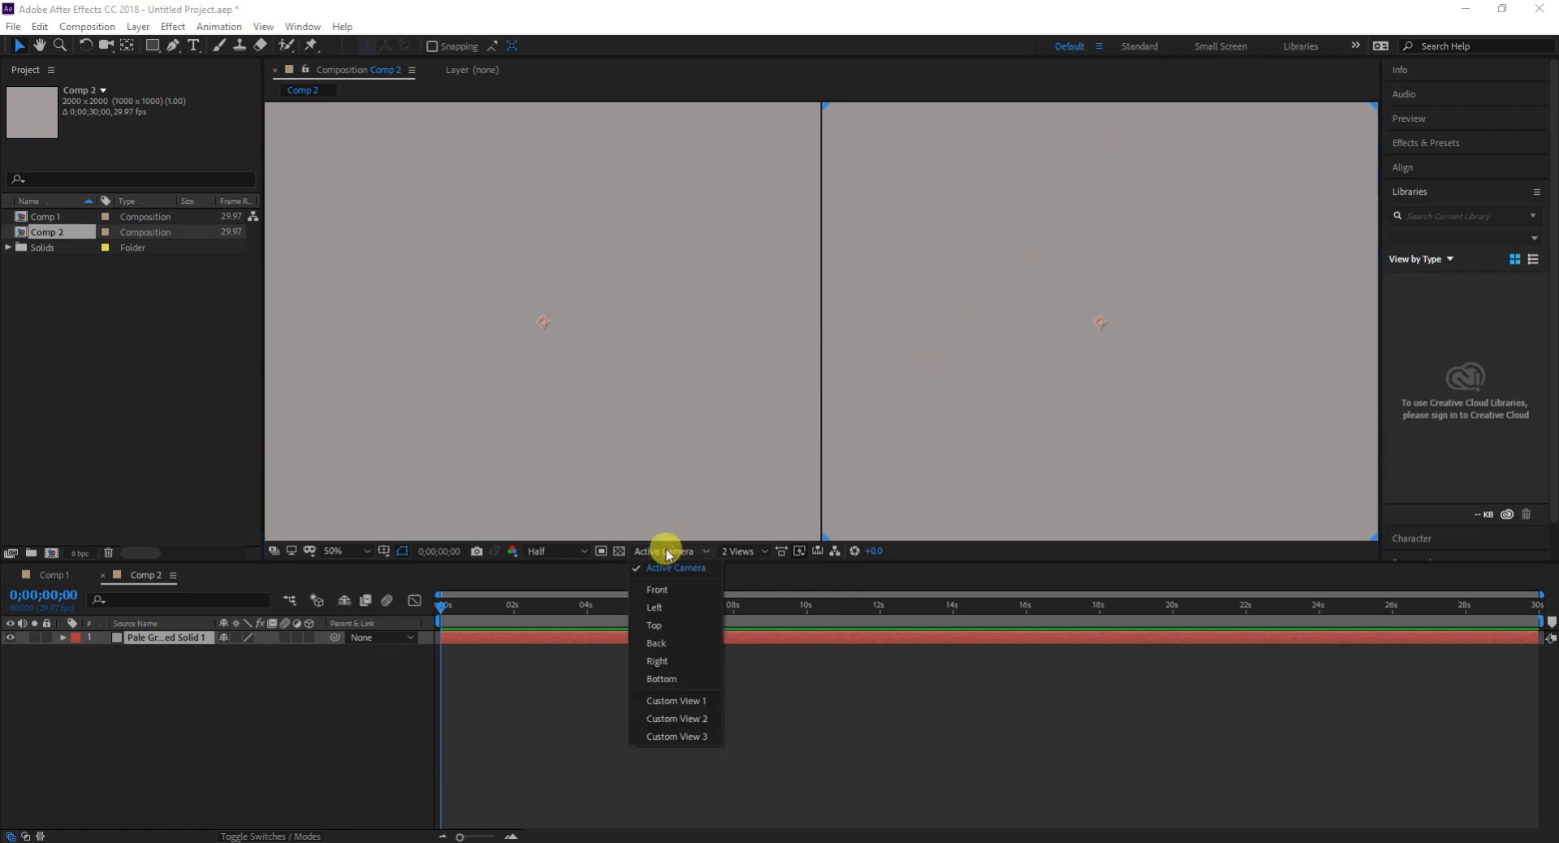
{"action": "left_click", "coordinate": [403, 243]}
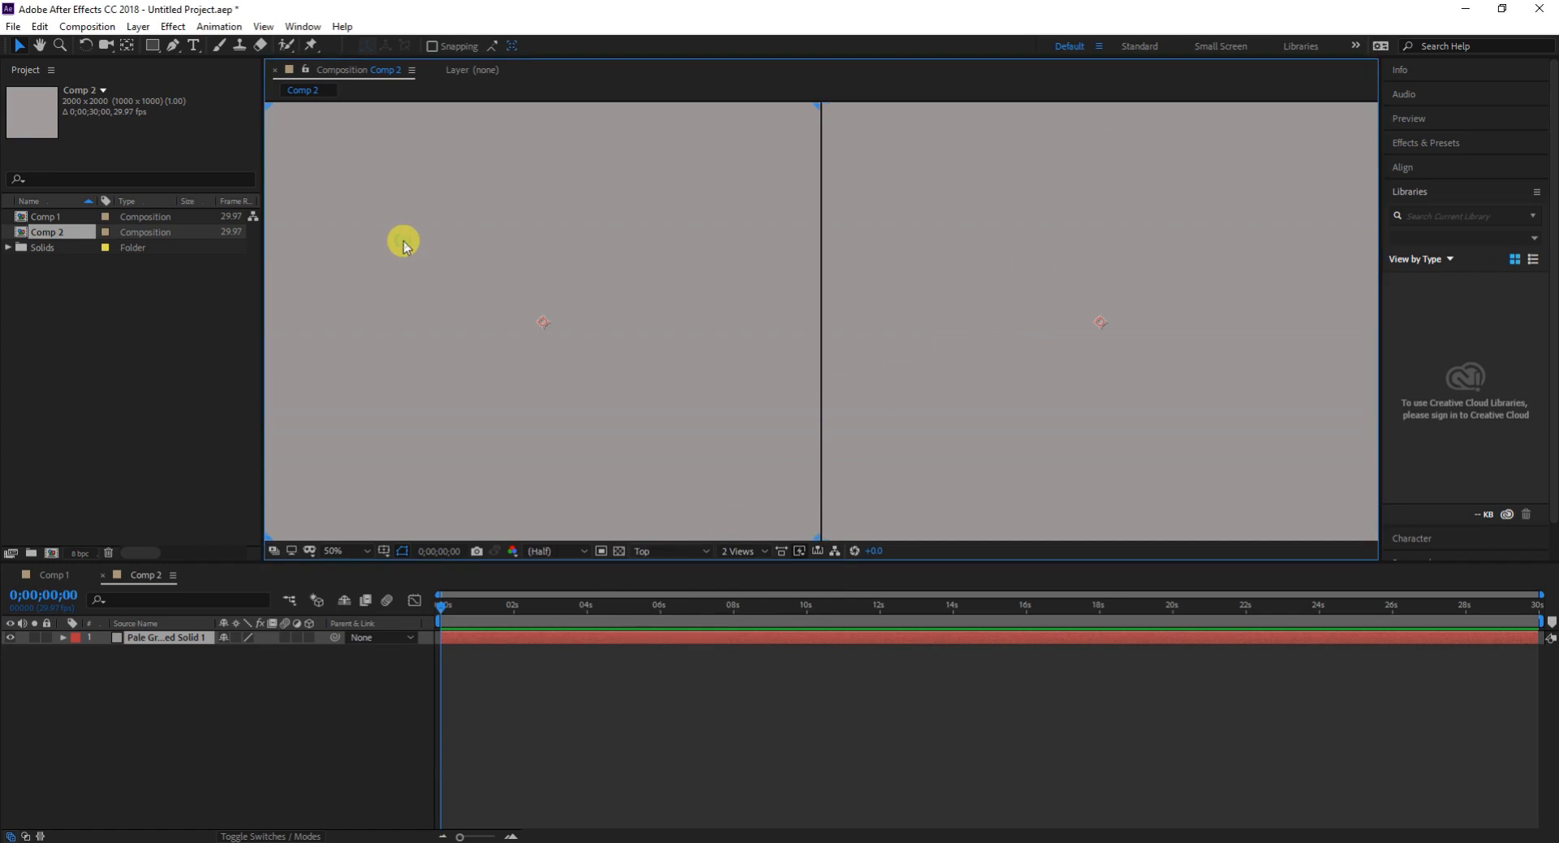
{"action": "left_click", "coordinate": [308, 638]}
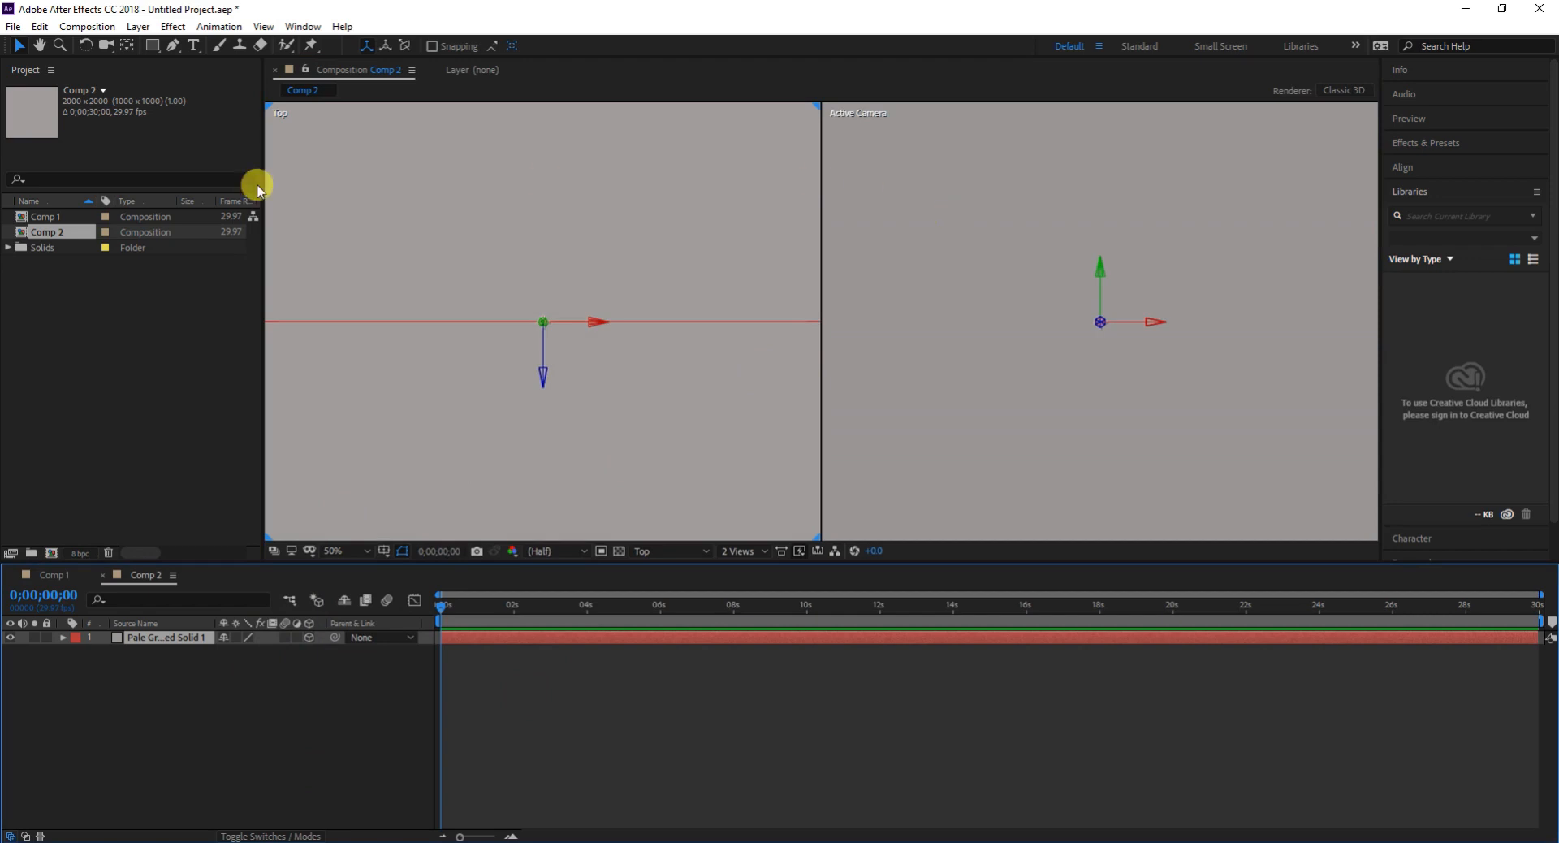
{"action": "left_click", "coordinate": [455, 261]}
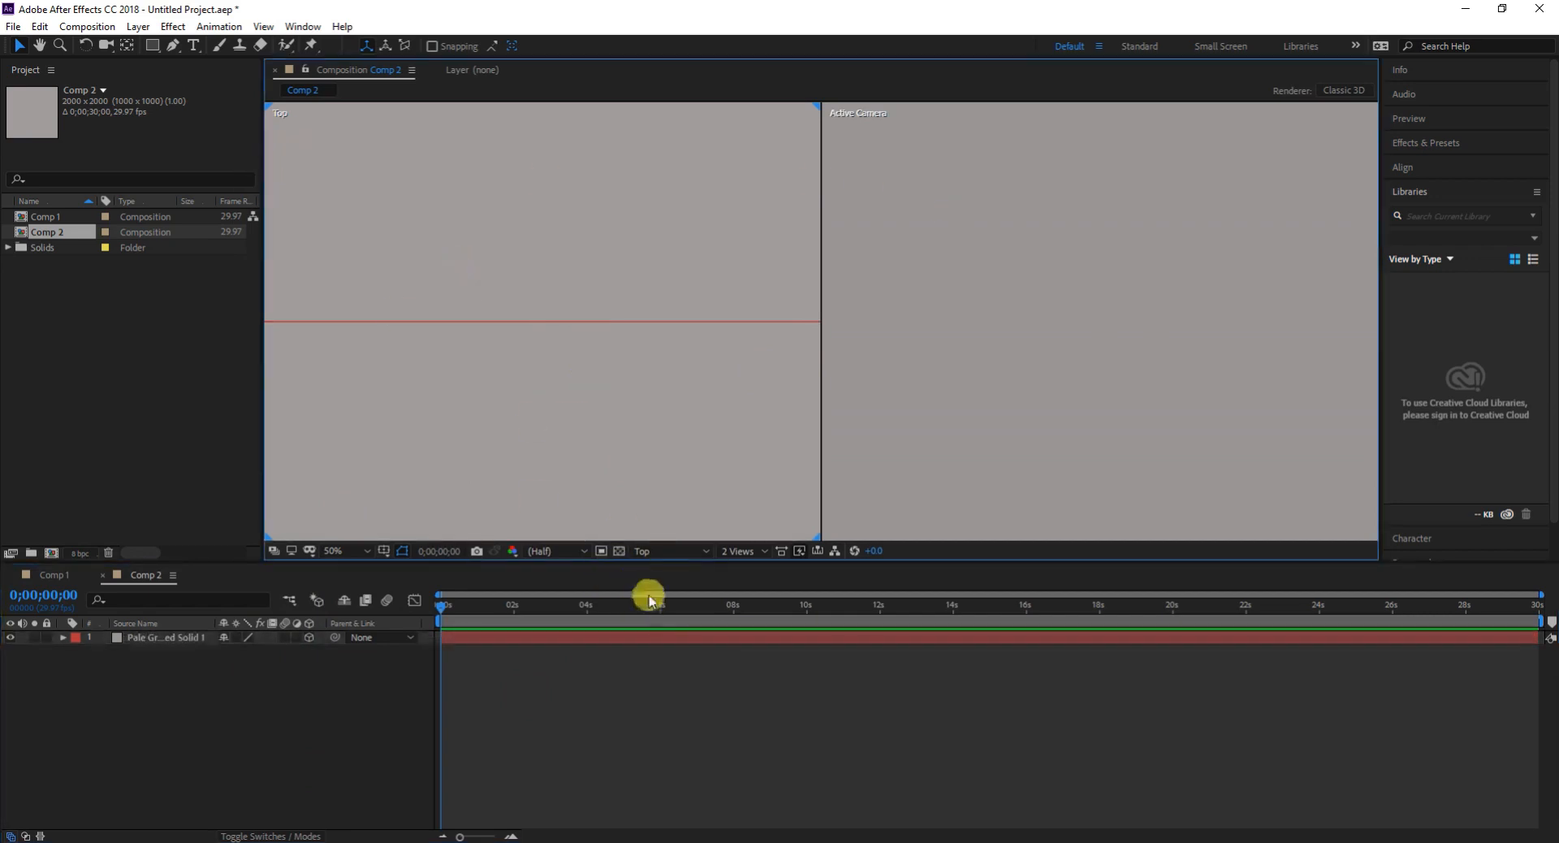
{"action": "left_click", "coordinate": [654, 550]}
{"action": "left_click", "coordinate": [662, 585]}
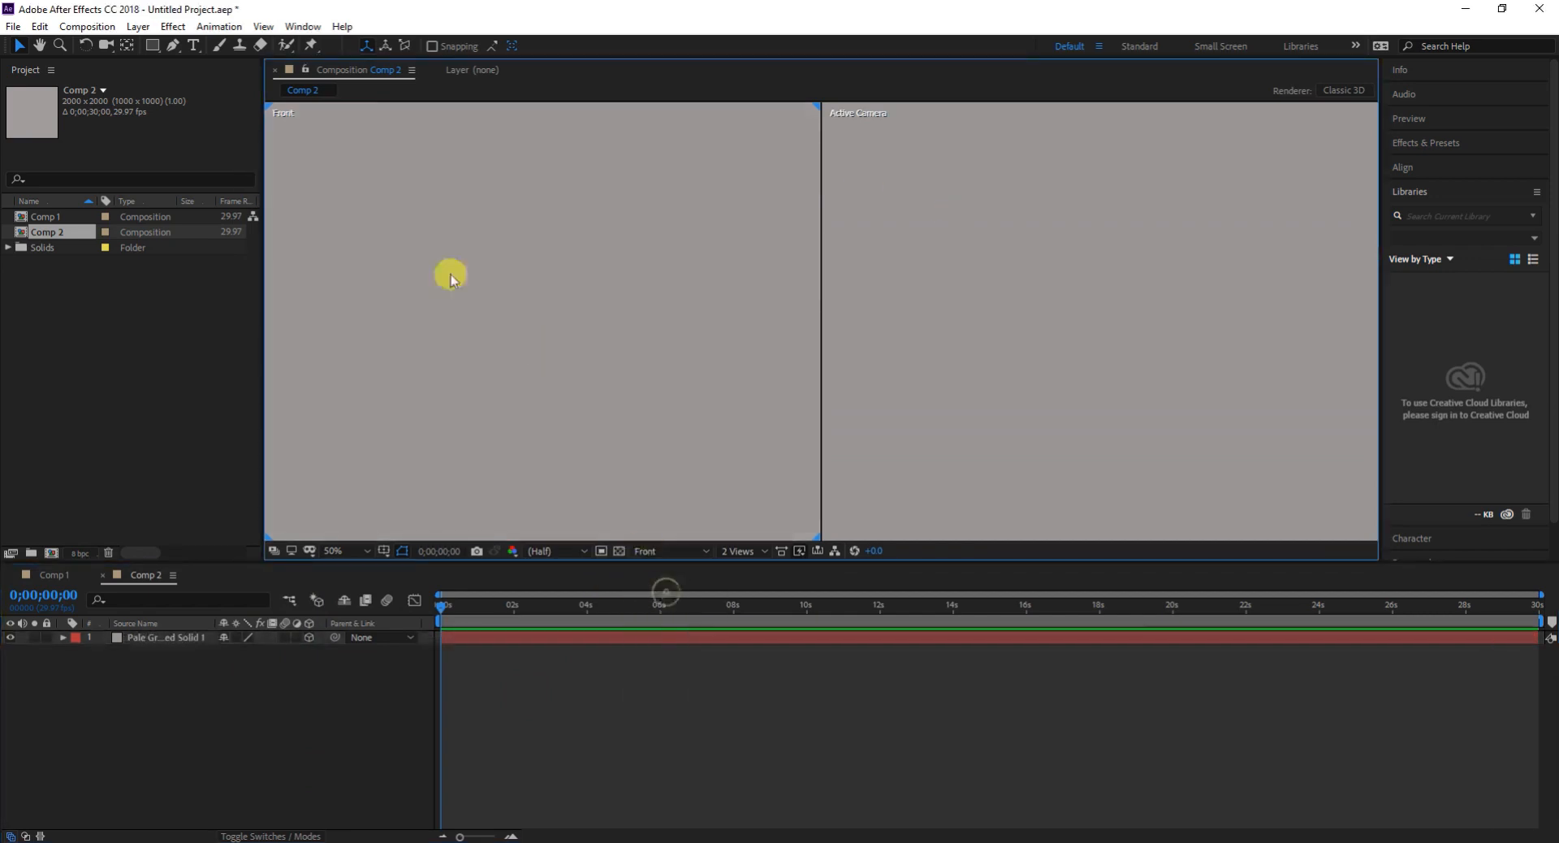
- Expand the solid layer's transform properties and set its X Rotation to 90°
{"action": "left_click", "coordinate": [63, 637]}
{"action": "left_click", "coordinate": [76, 652]}
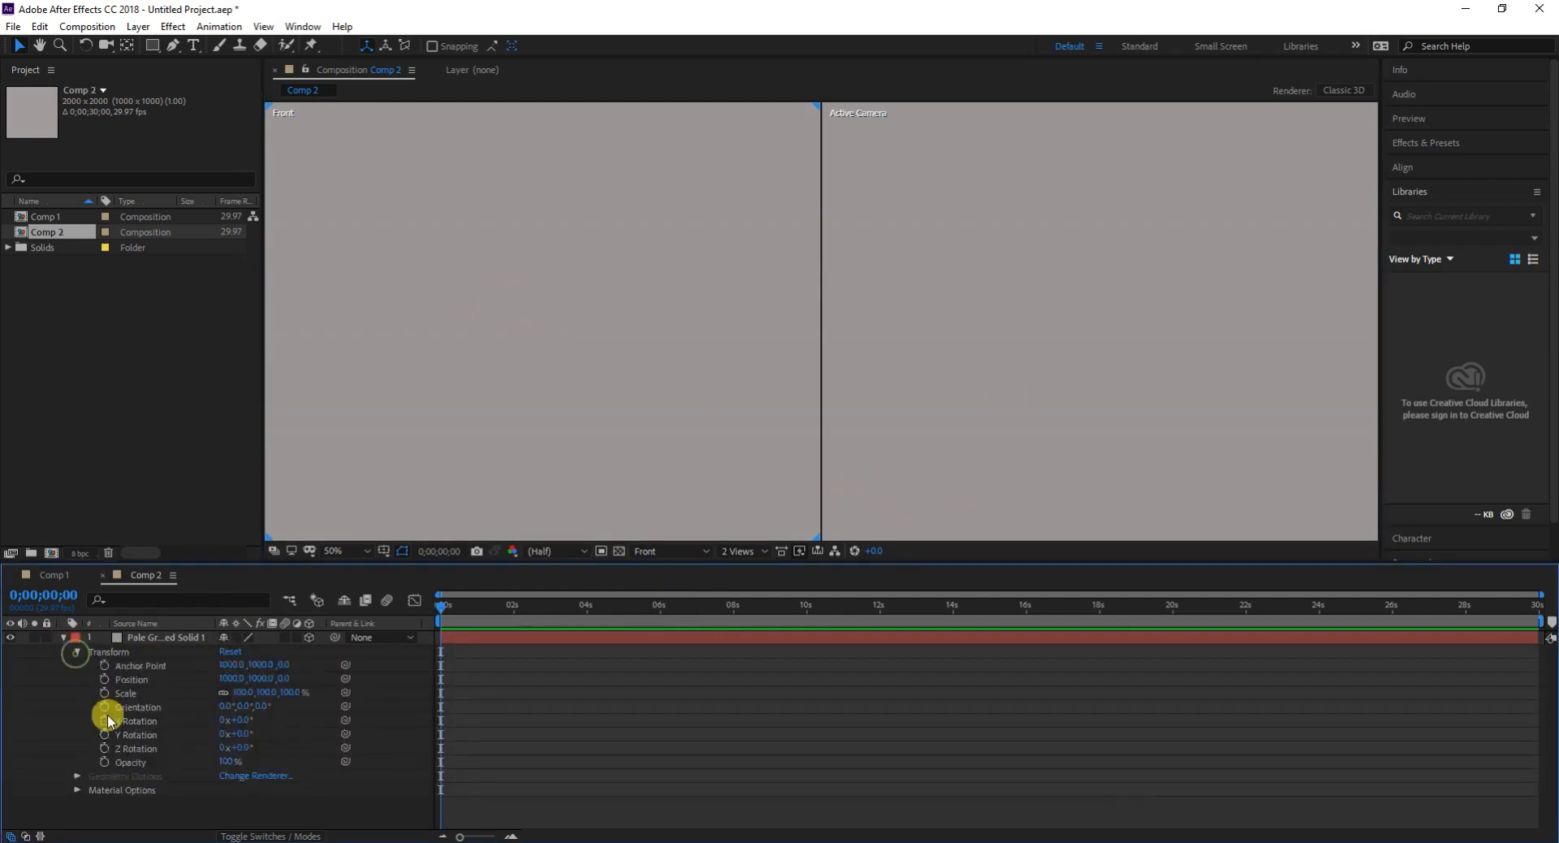
{"action": "left_click", "coordinate": [243, 720]}
{"action": "type", "text": "90"}
{"action": "key", "text": "Return"}
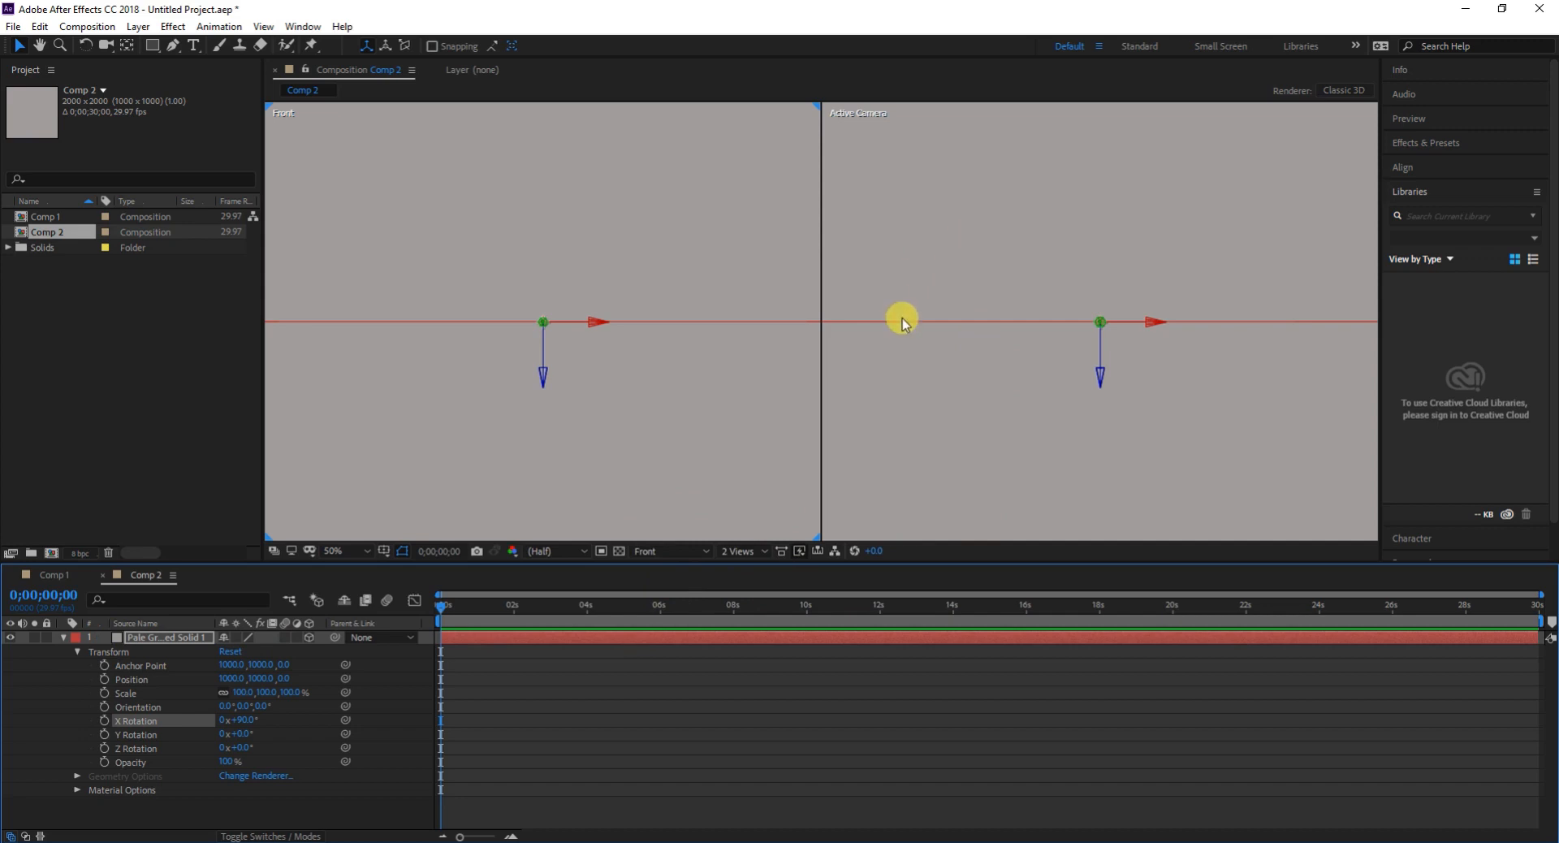
- Switch the Active Camera viewport to Custom View 1
{"action": "left_click", "coordinate": [990, 312]}
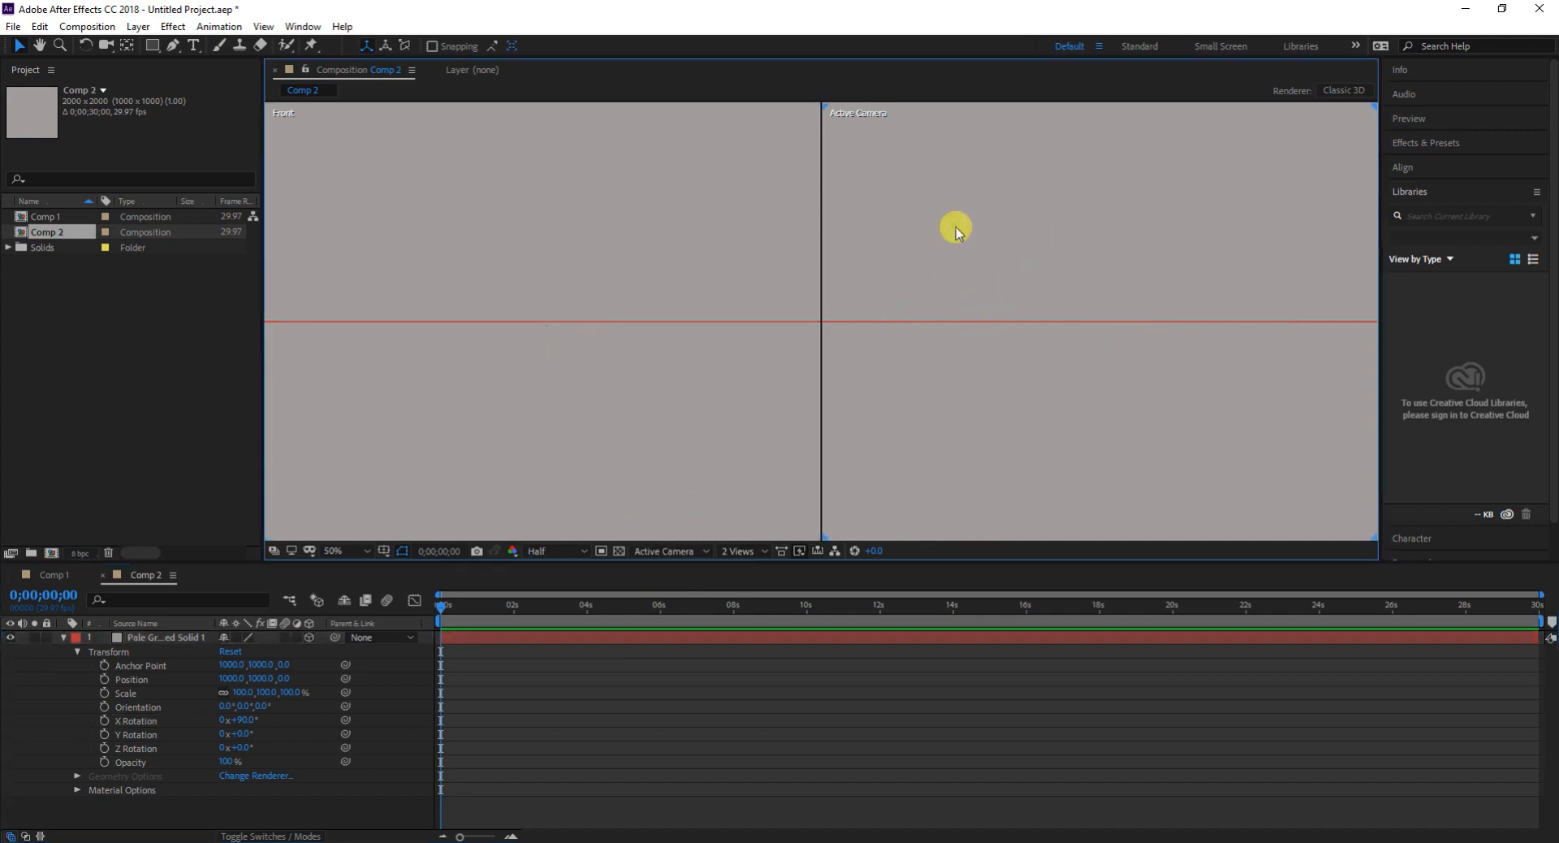
{"action": "left_click", "coordinate": [686, 552]}
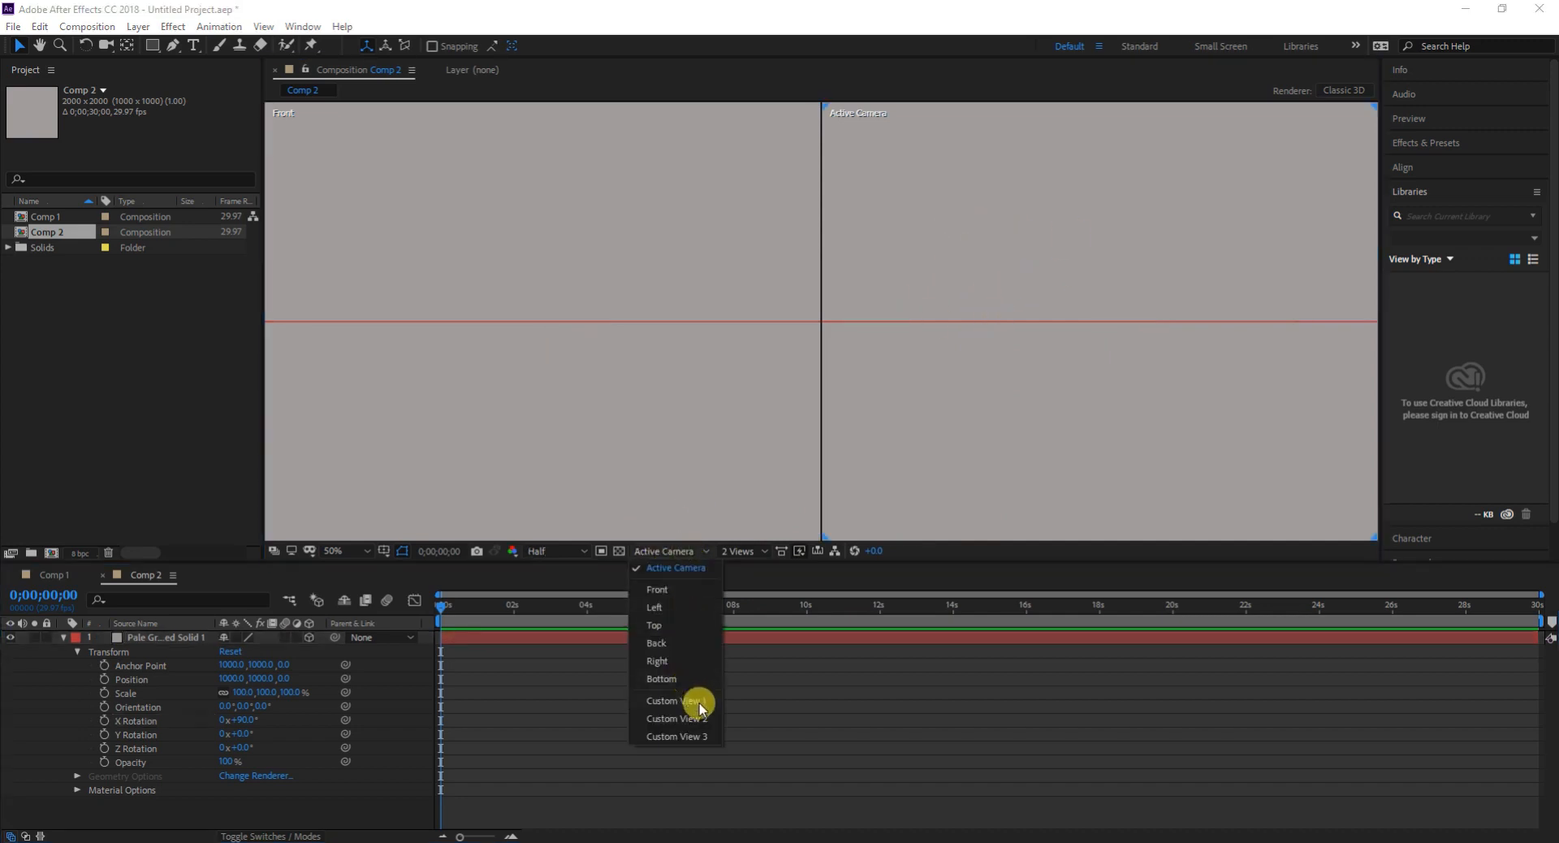
{"action": "left_click", "coordinate": [695, 694]}
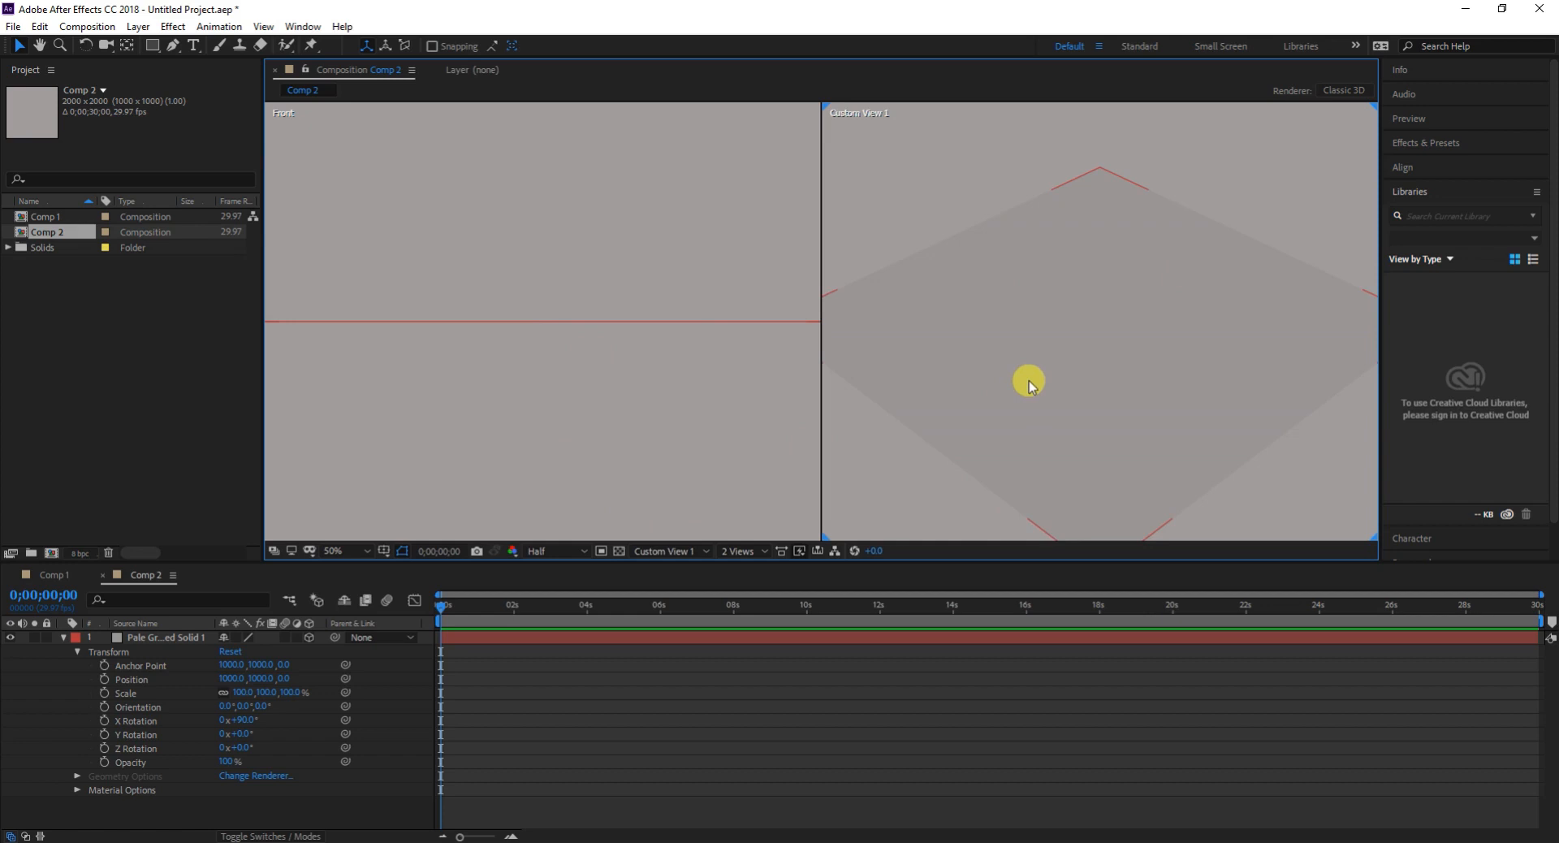
- Change the flat solid layer's color to a darker gray
{"action": "left_click", "coordinate": [116, 641]}
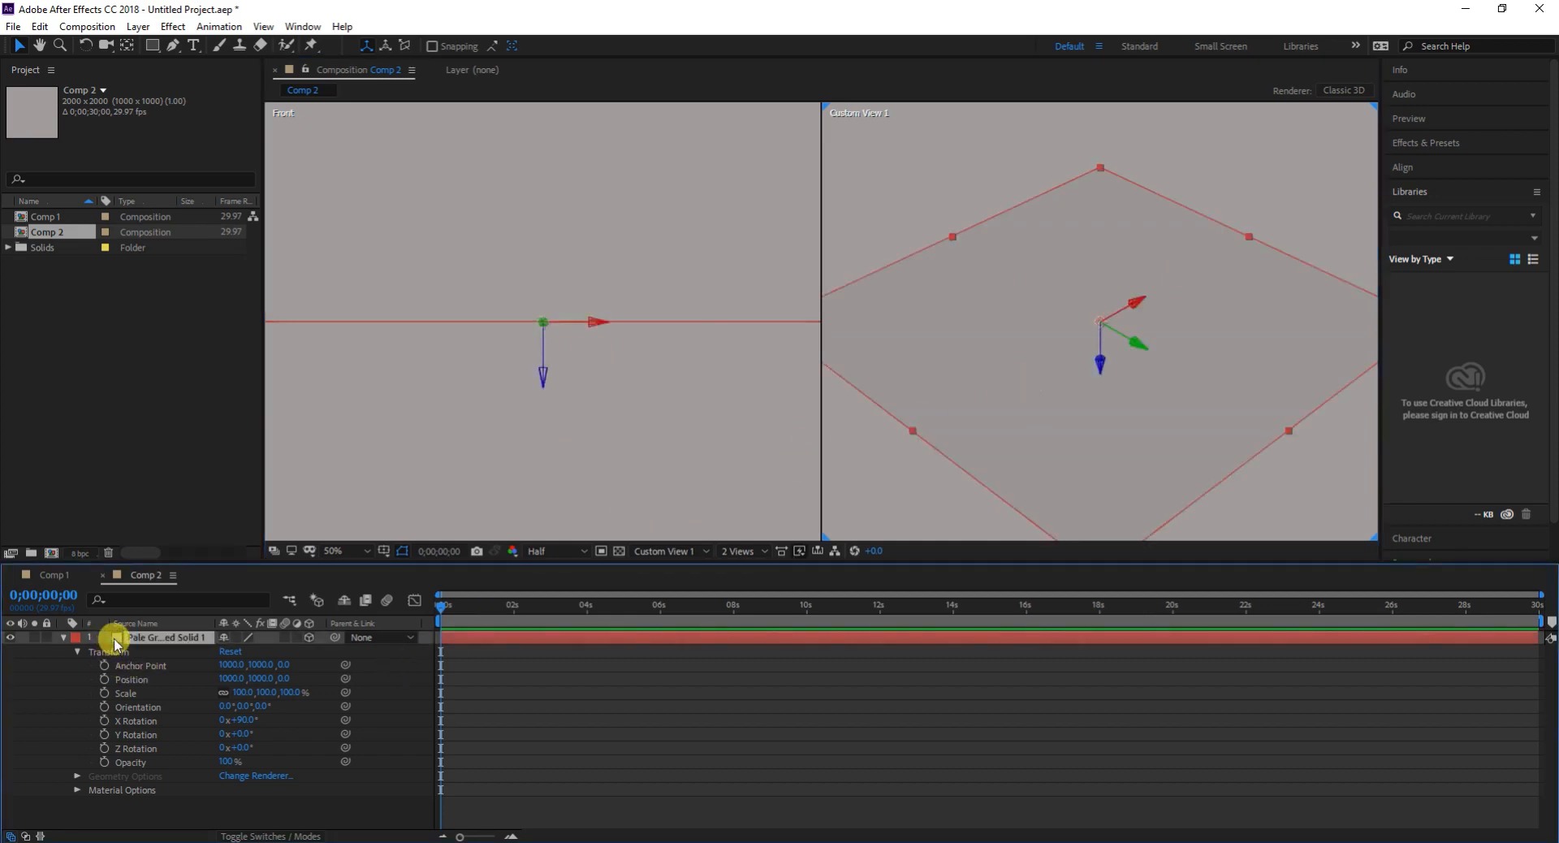
{"action": "right_click", "coordinate": [163, 641]}
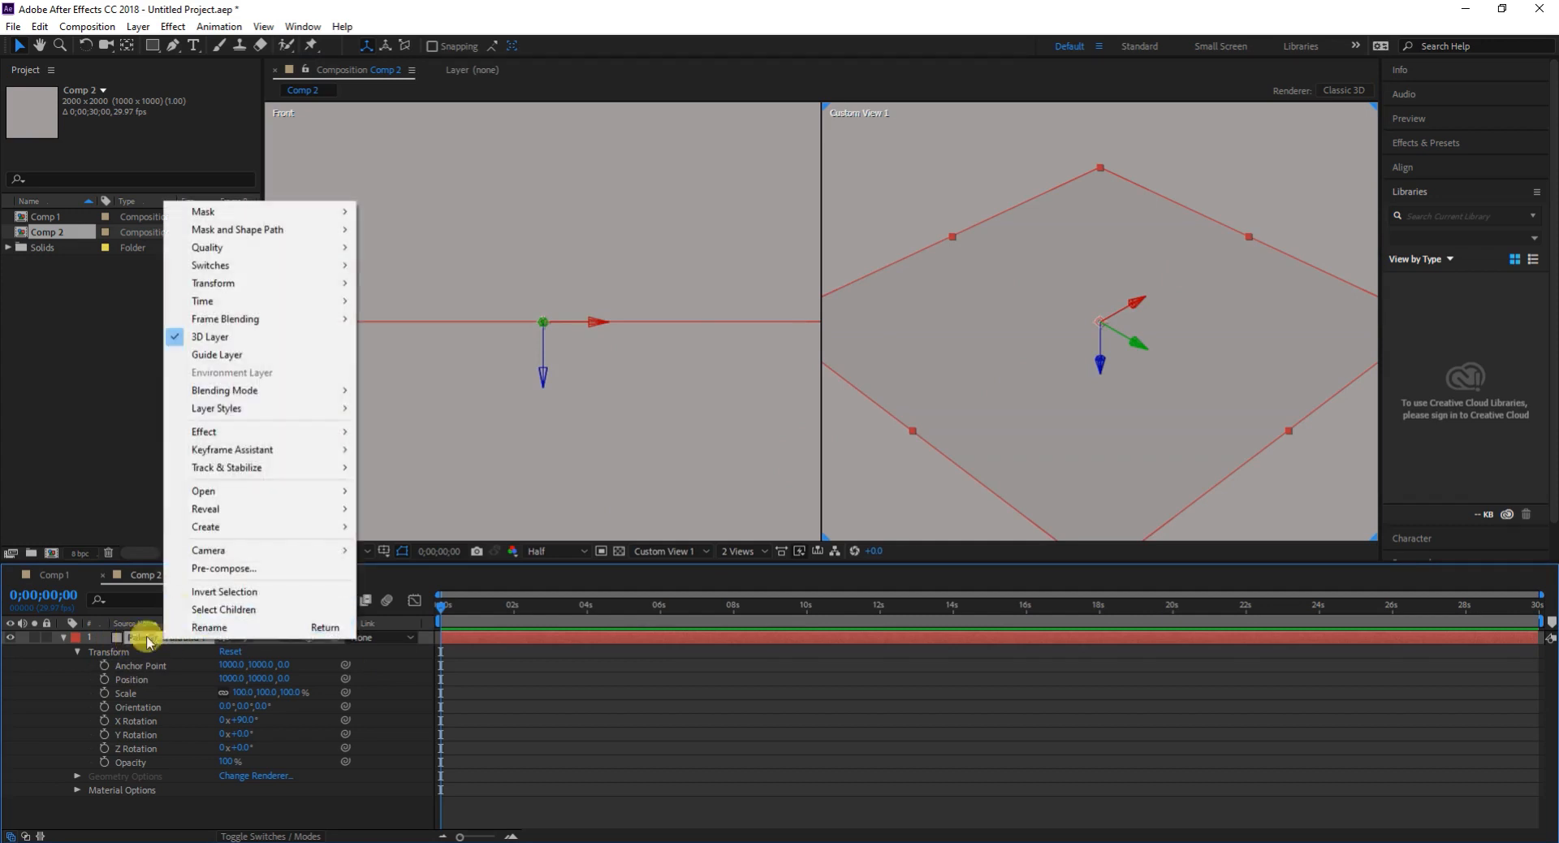
{"action": "left_click", "coordinate": [142, 638]}
{"action": "left_click", "coordinate": [307, 716]}
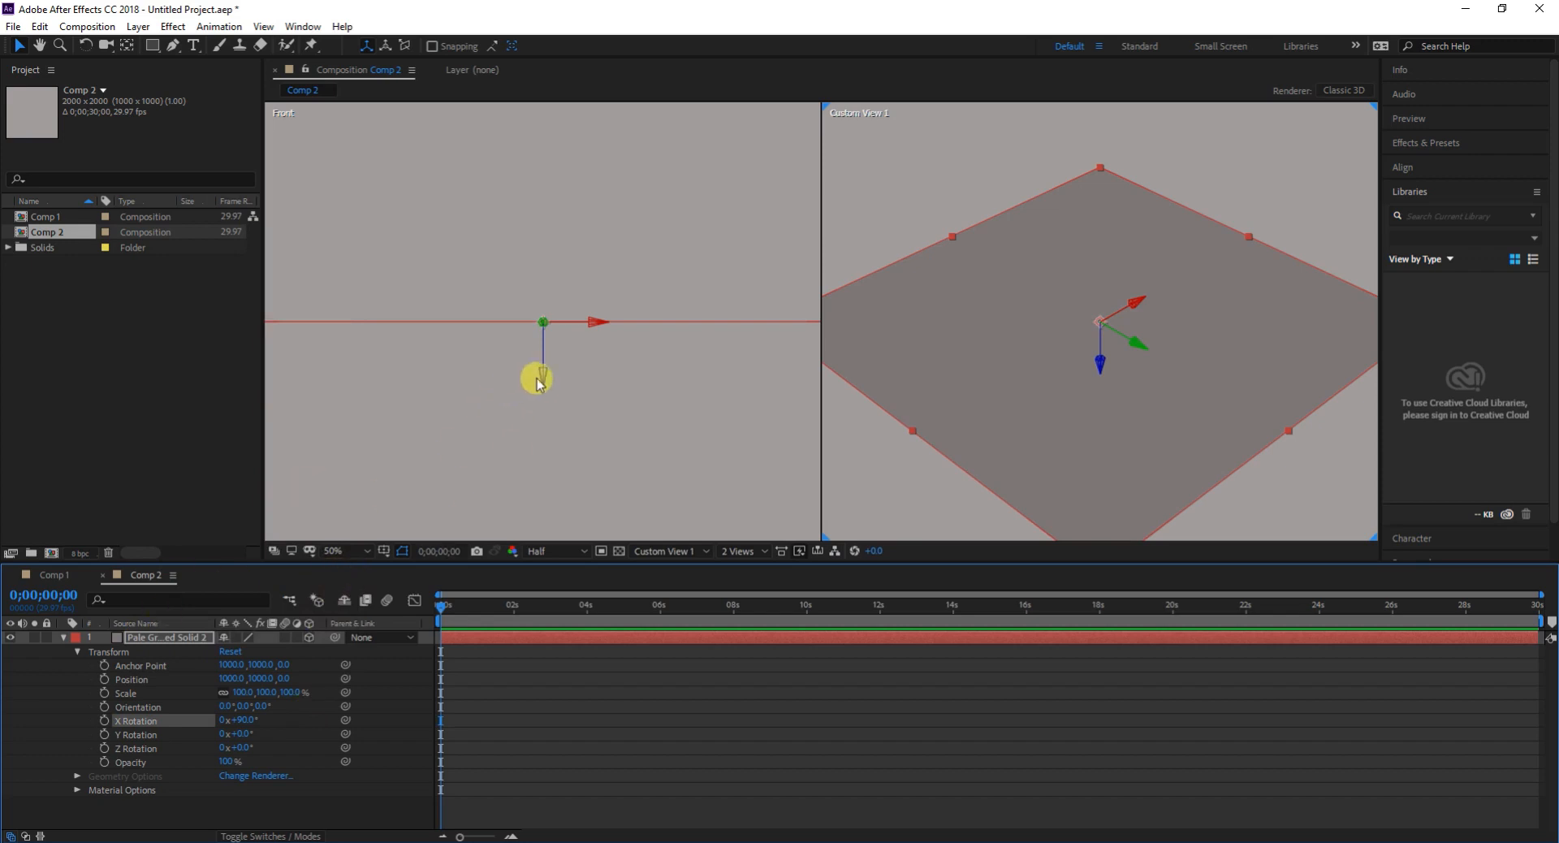
- Lower the solid in the Front view to a Y position of about 1288 and collapse its layer properties
{"action": "left_click_drag", "start_coordinate": [544, 380], "coordinate": [553, 490]}
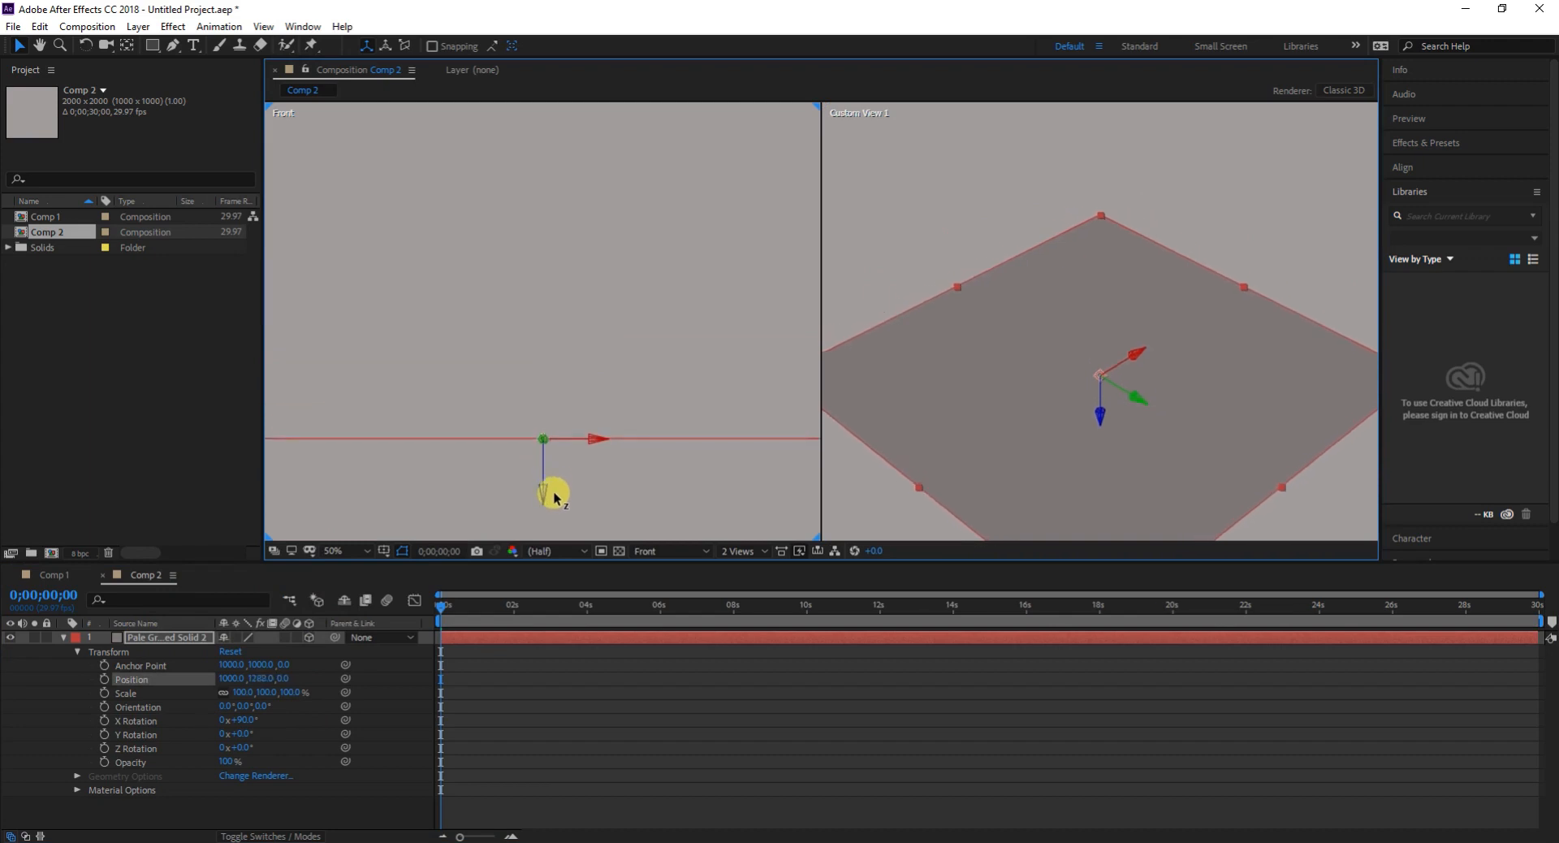
{"action": "left_click", "coordinate": [62, 637]}
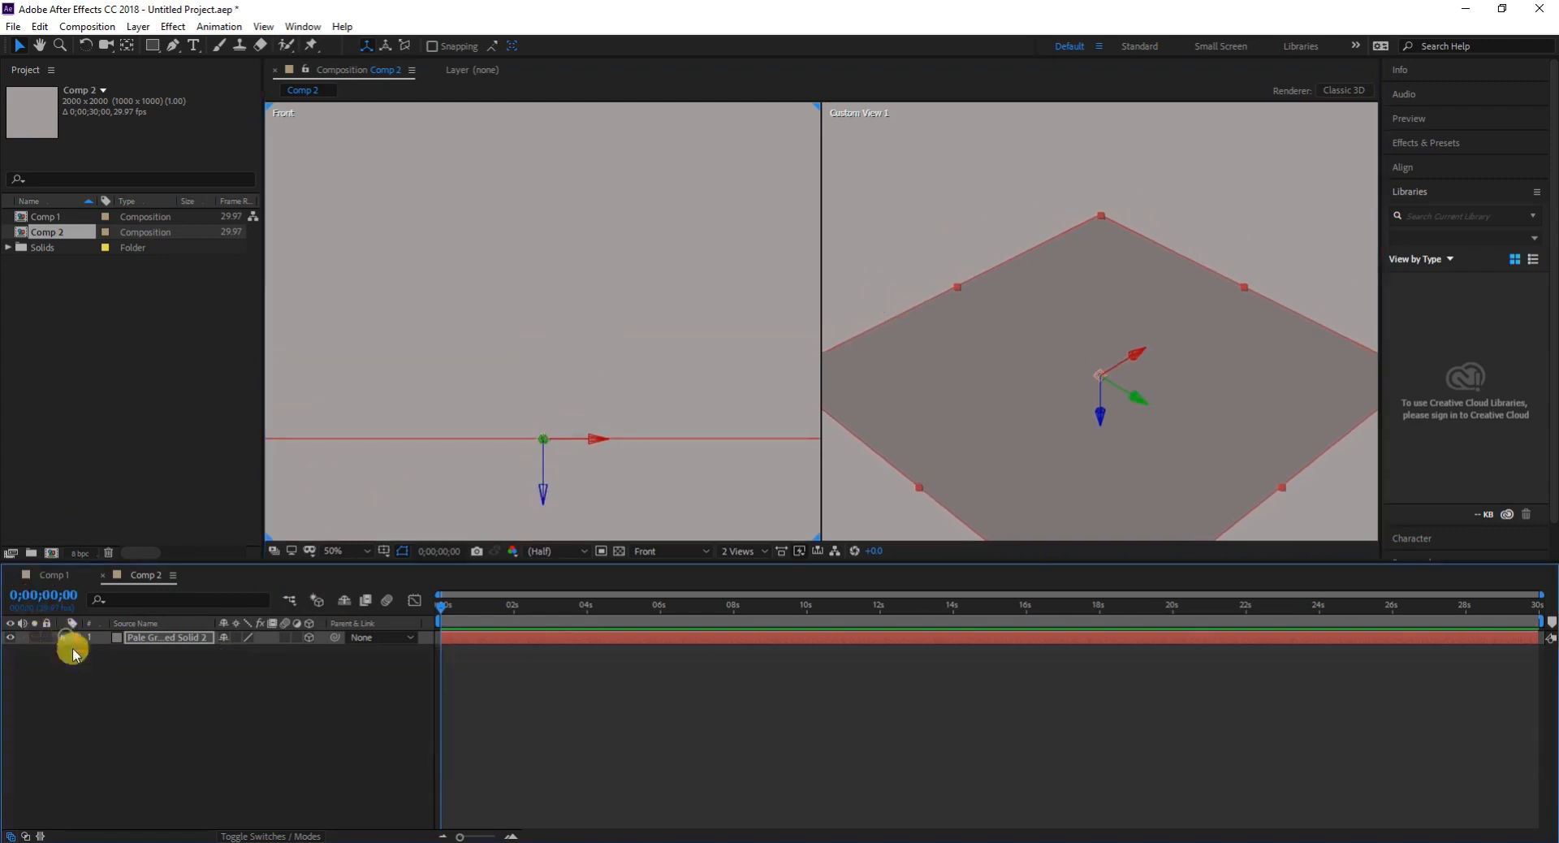
- Add a 72 px text layer reading "3D" and make it a 3D layer
{"action": "right_click", "coordinate": [124, 666]}
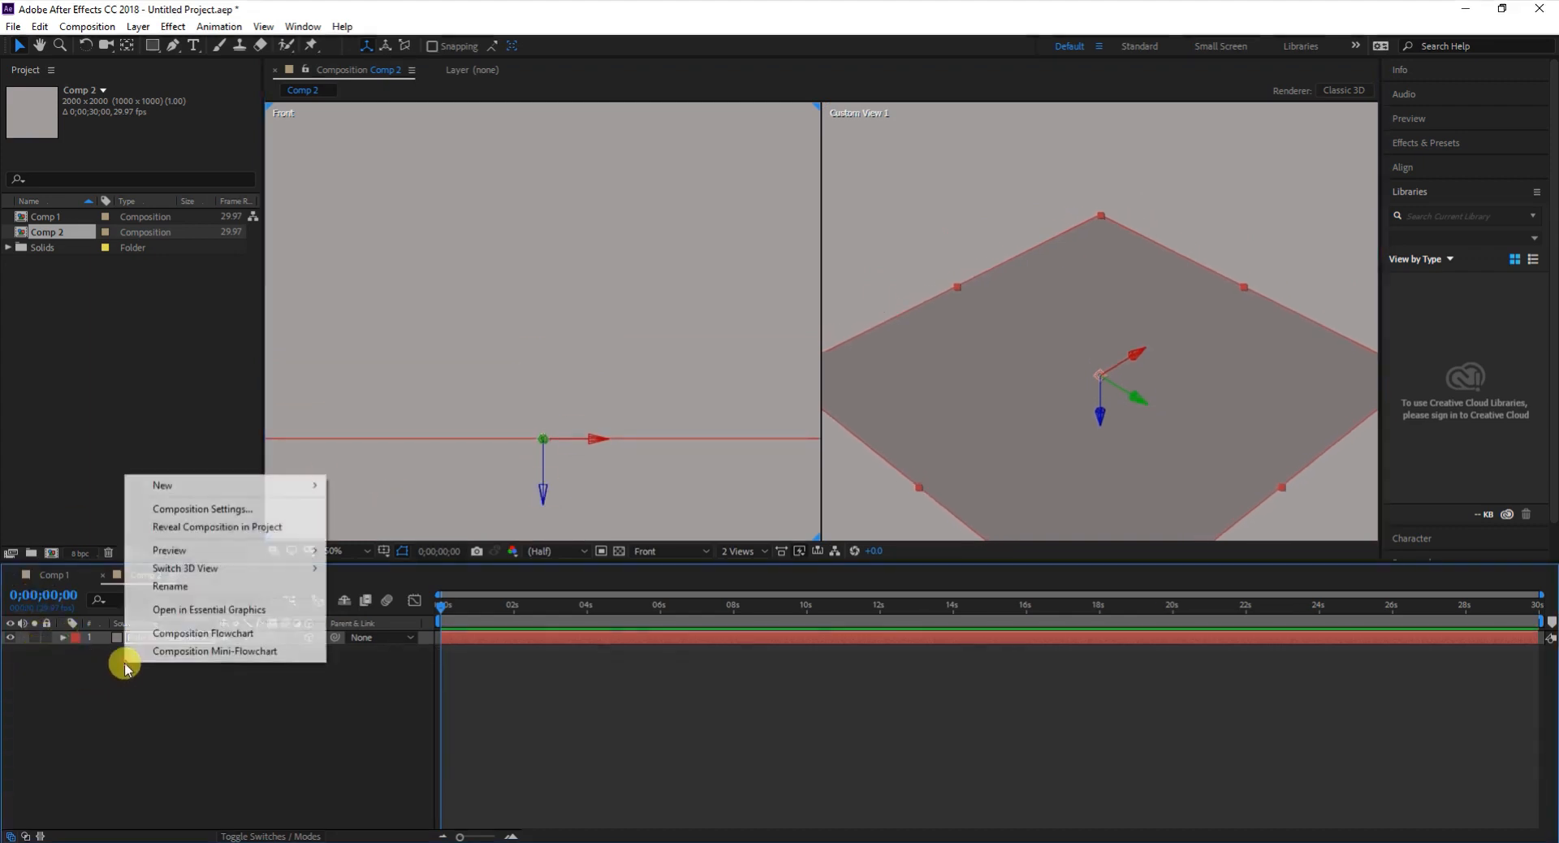
{"action": "left_click", "coordinate": [202, 485]}
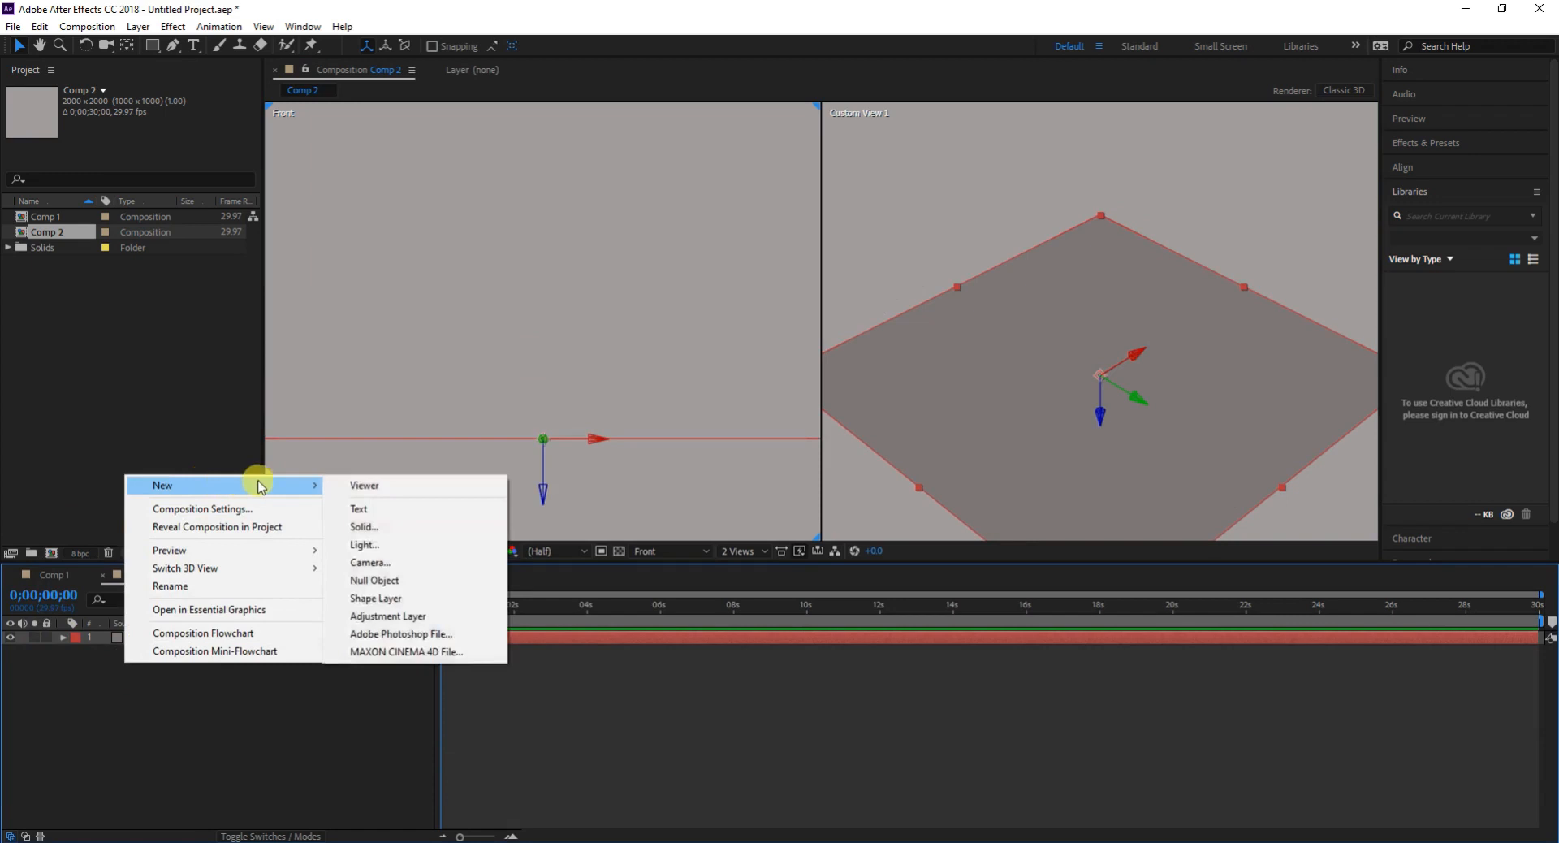
{"action": "left_click", "coordinate": [376, 510]}
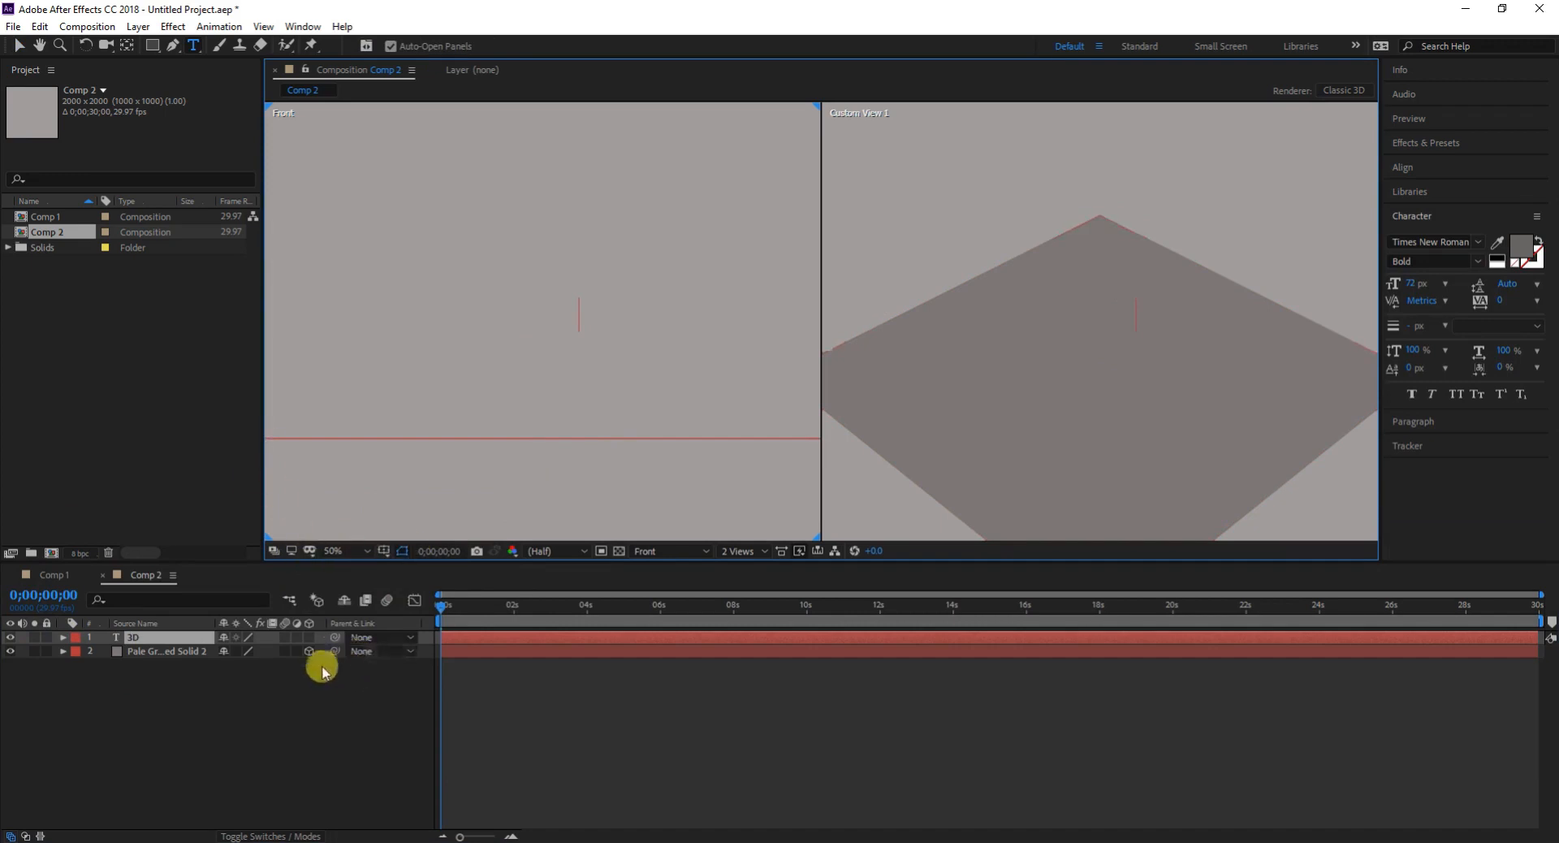
{"action": "left_click", "coordinate": [310, 637]}
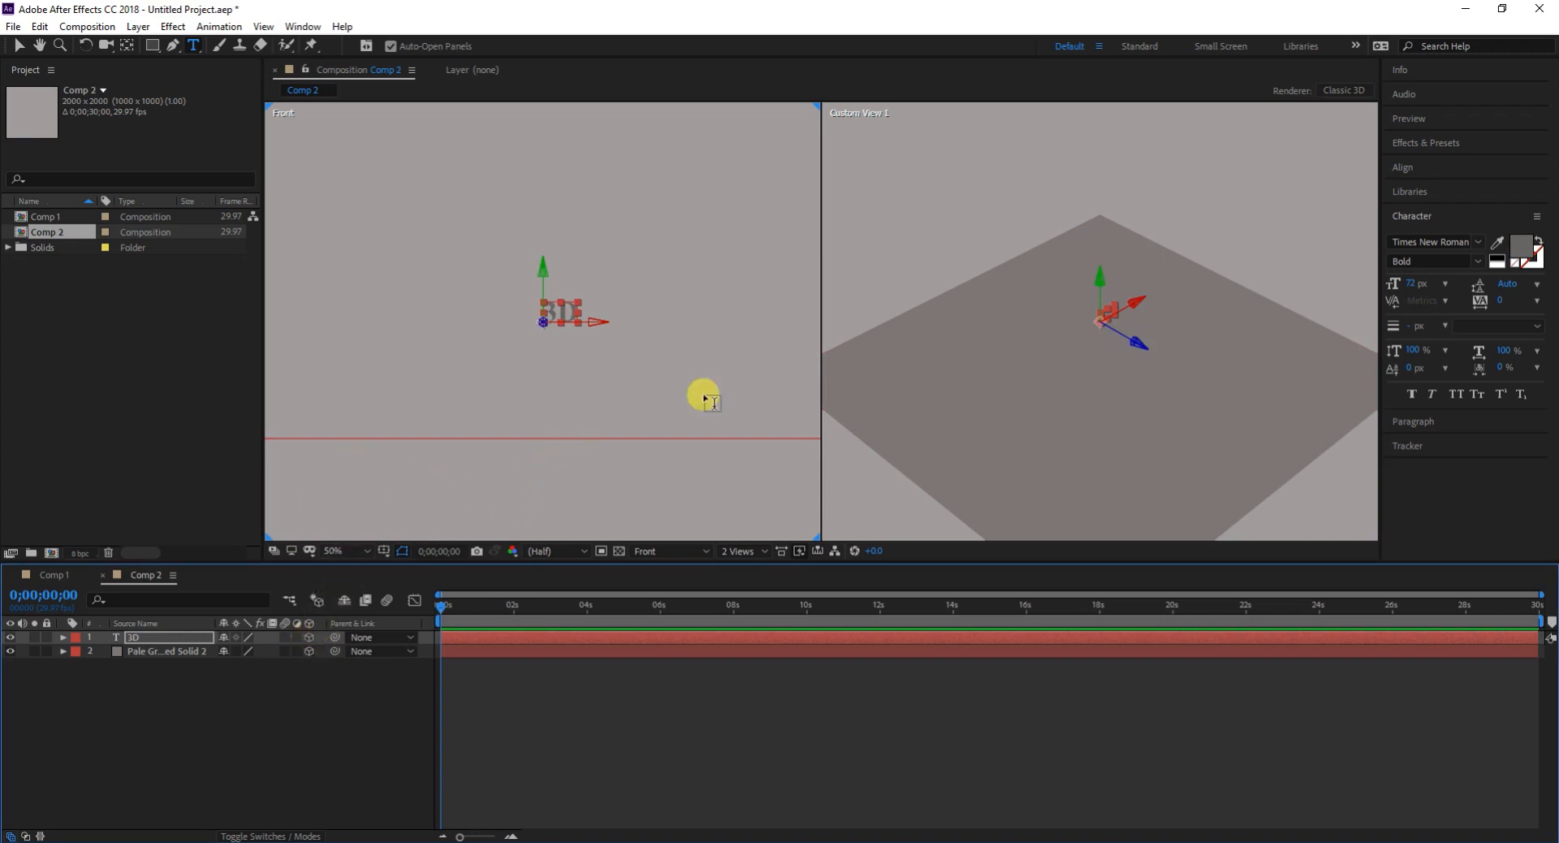
{"action": "left_click", "coordinate": [1443, 284]}
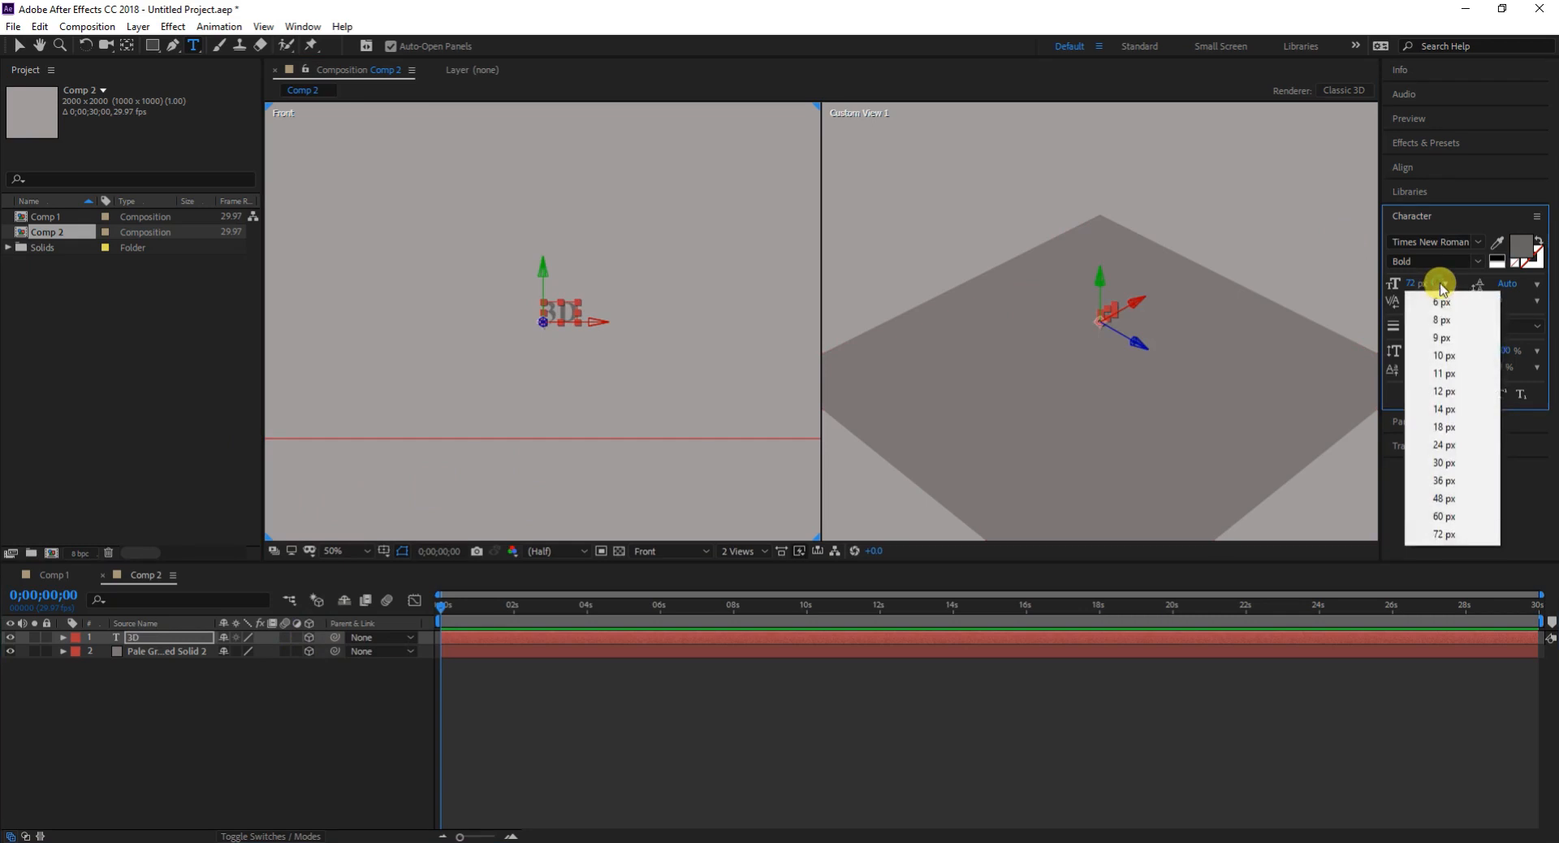
{"action": "left_click", "coordinate": [1439, 532]}
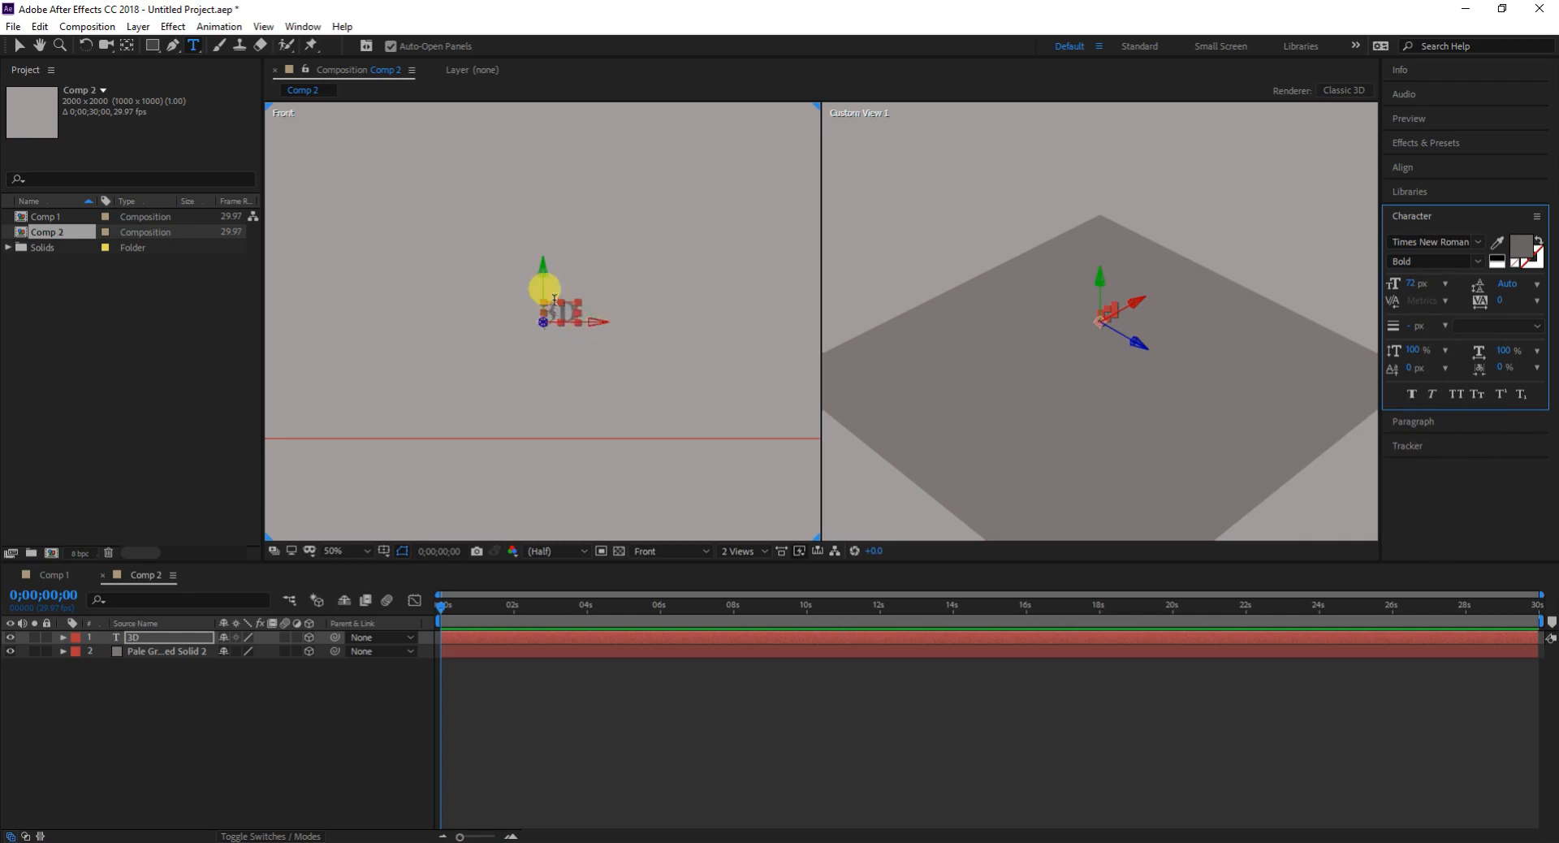
- Scale up the 3D text from its upper-right corner and shift it left in the Front view
{"action": "scroll", "coordinate": [554, 299], "scroll_direction": "up", "scroll_amount": 4}
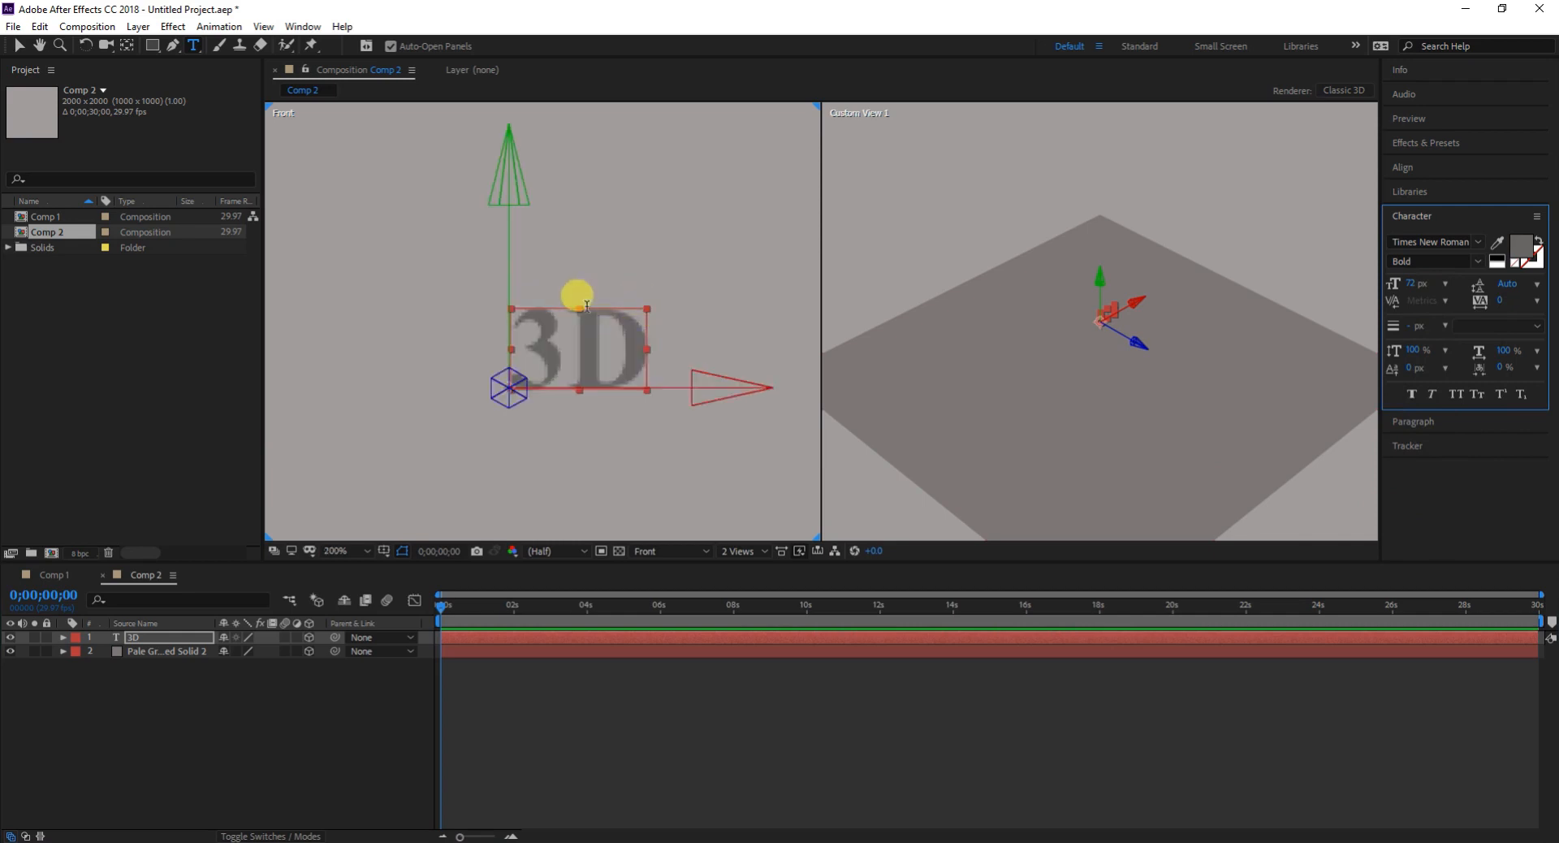
{"action": "left_click", "coordinate": [18, 46]}
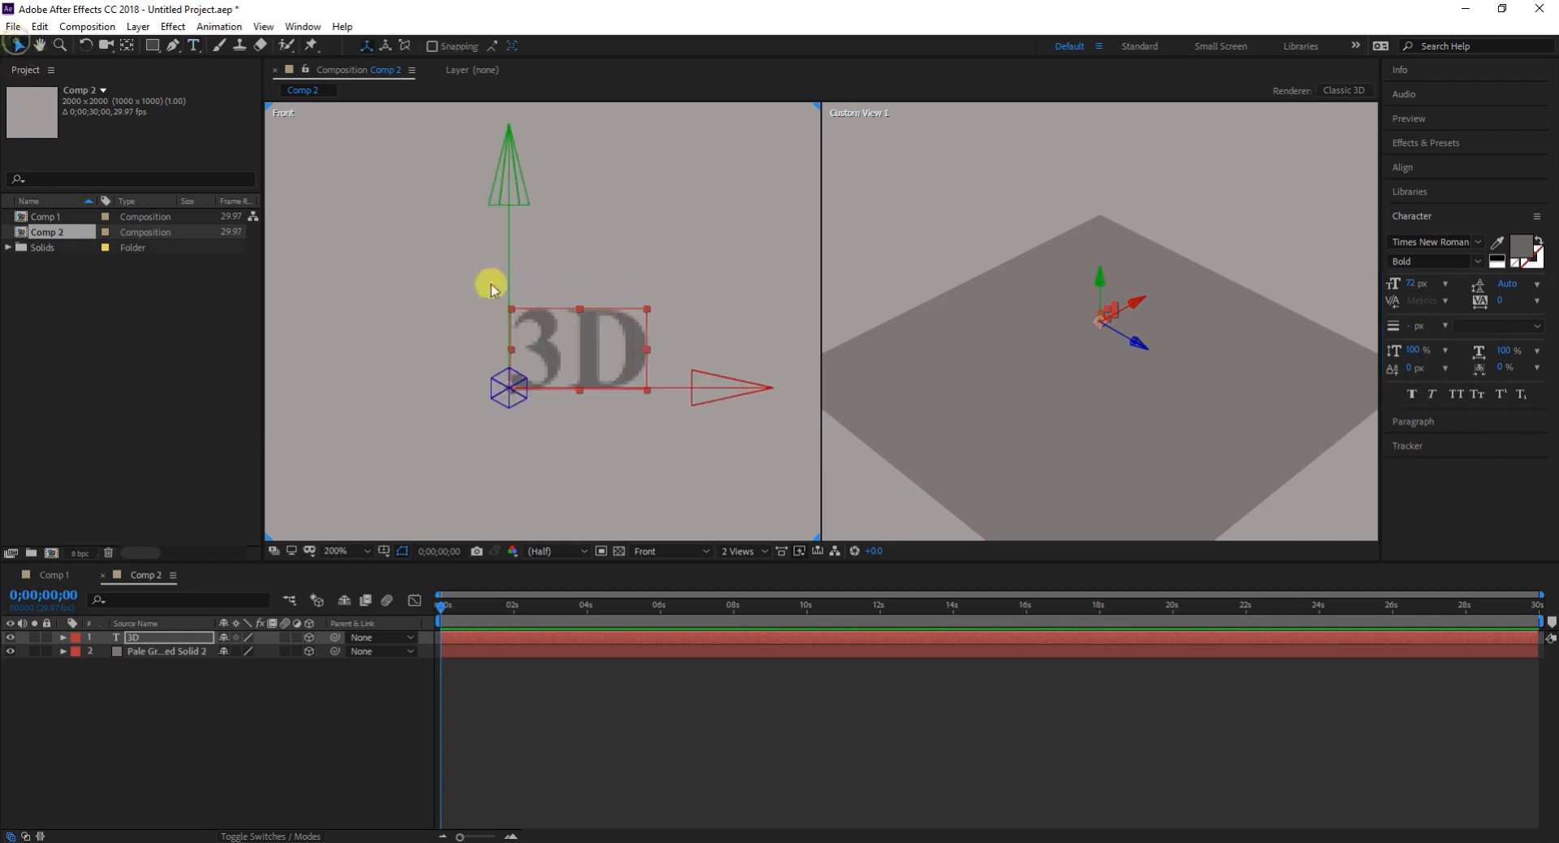
{"action": "left_click", "coordinate": [649, 312]}
{"action": "left_click", "coordinate": [633, 333]}
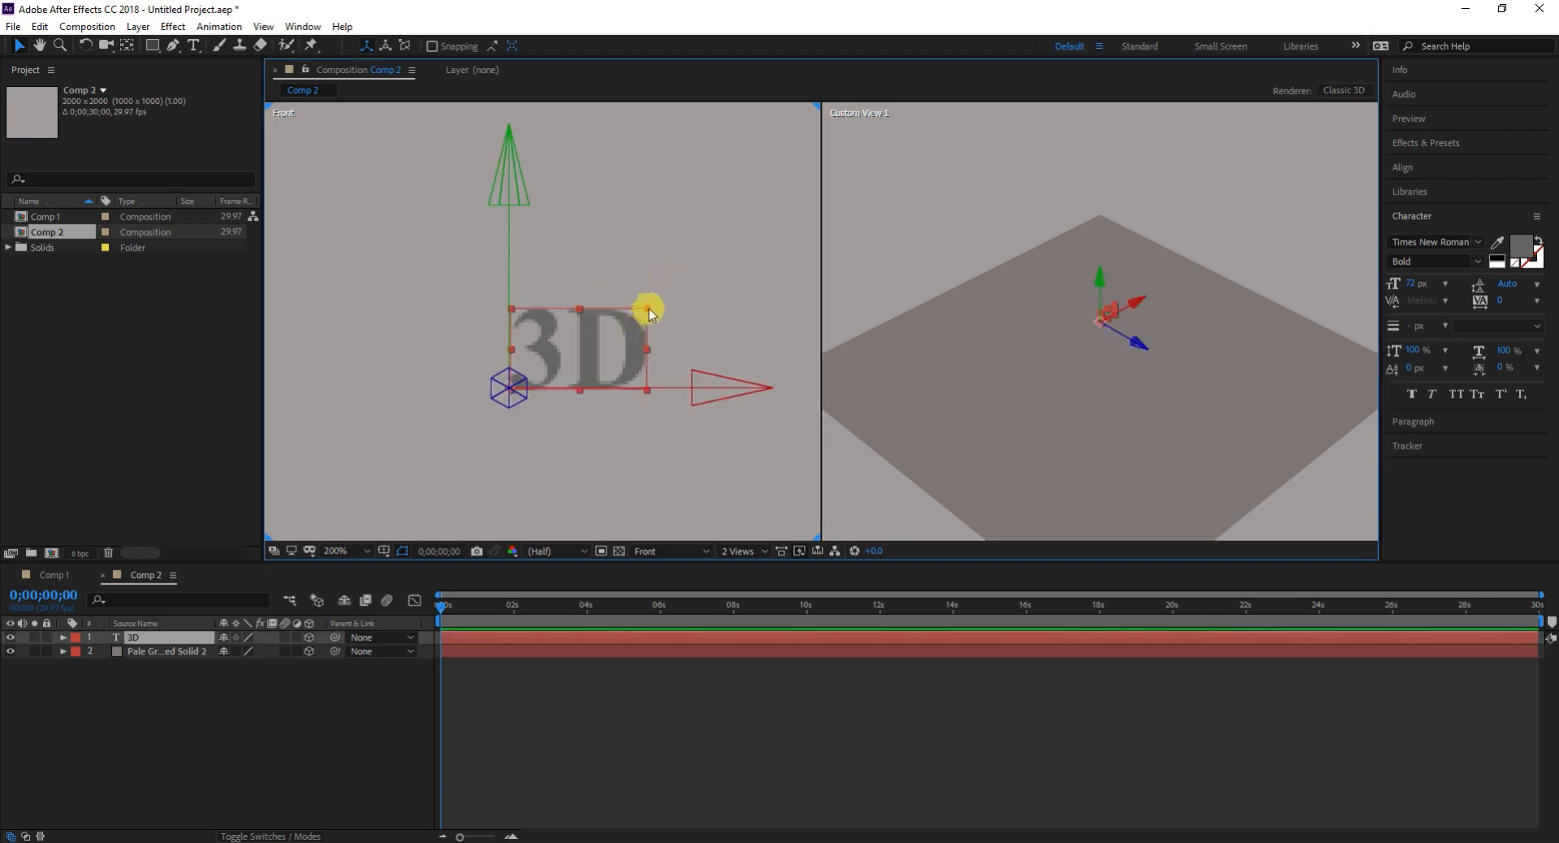
{"action": "left_click_drag", "start_coordinate": [652, 314], "coordinate": [787, 229]}
{"action": "scroll", "coordinate": [610, 286], "scroll_direction": "down", "scroll_amount": 1}
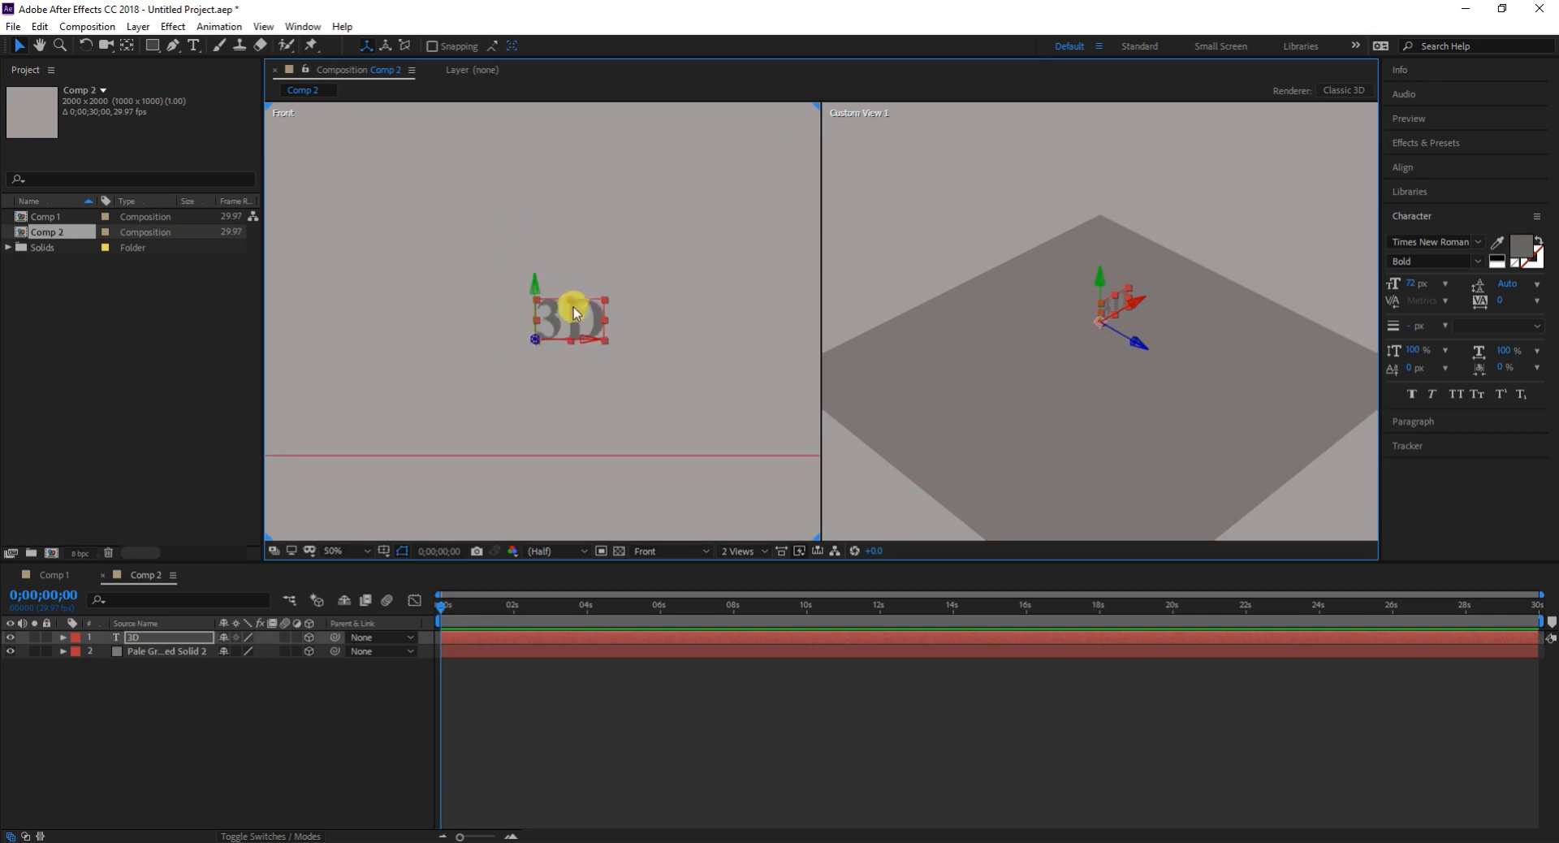
{"action": "left_click_drag", "start_coordinate": [602, 302], "coordinate": [712, 203]}
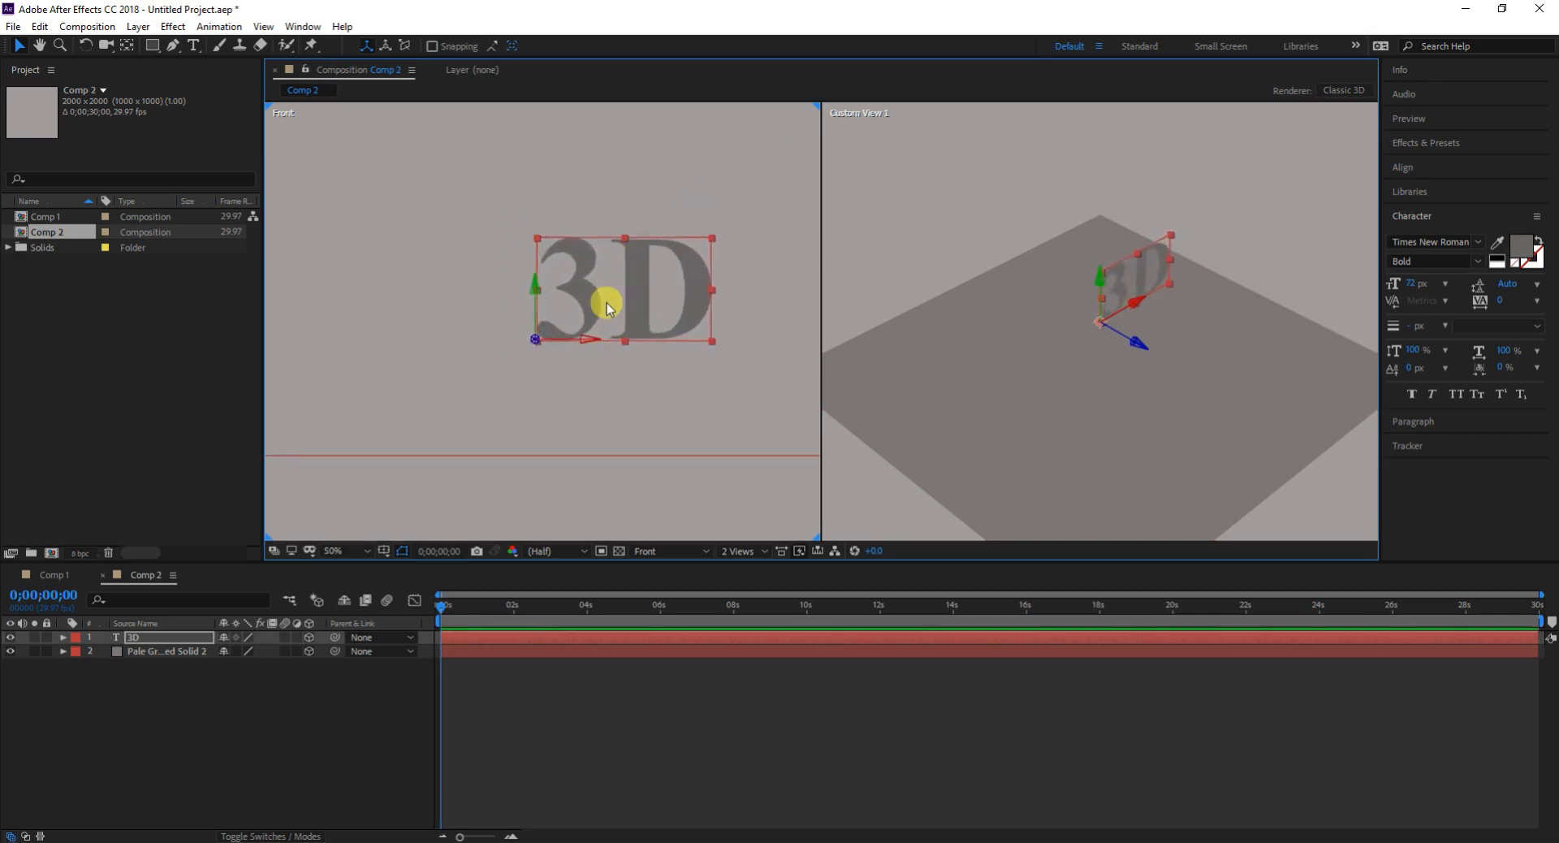
{"action": "left_click_drag", "start_coordinate": [634, 305], "coordinate": [445, 344]}
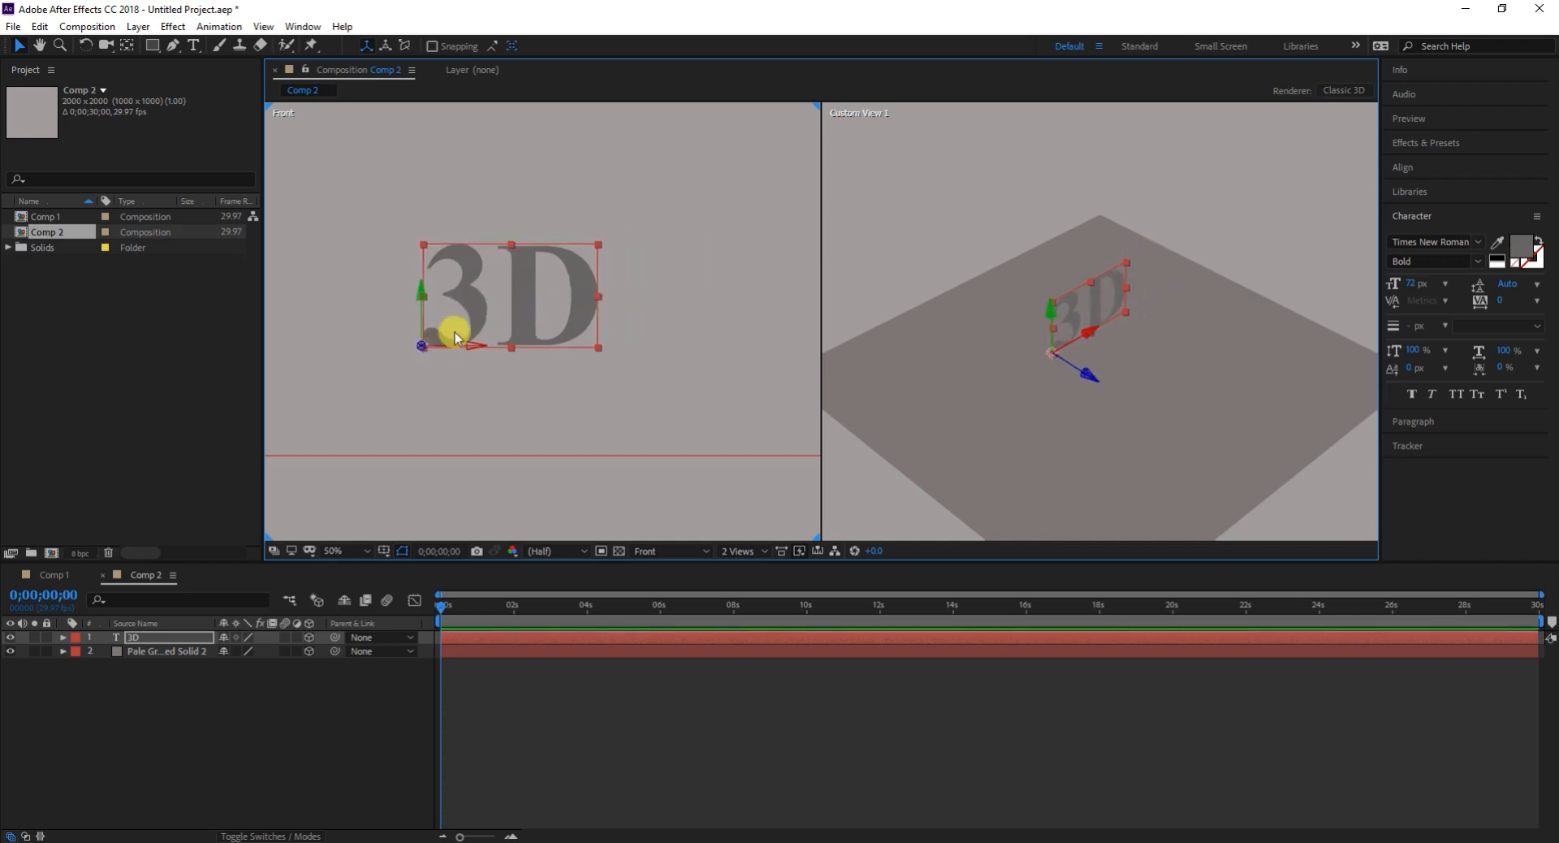
- Enlarge the 3D text further and lower it to just above the solid's line in the Front view
{"action": "left_click", "coordinate": [597, 243]}
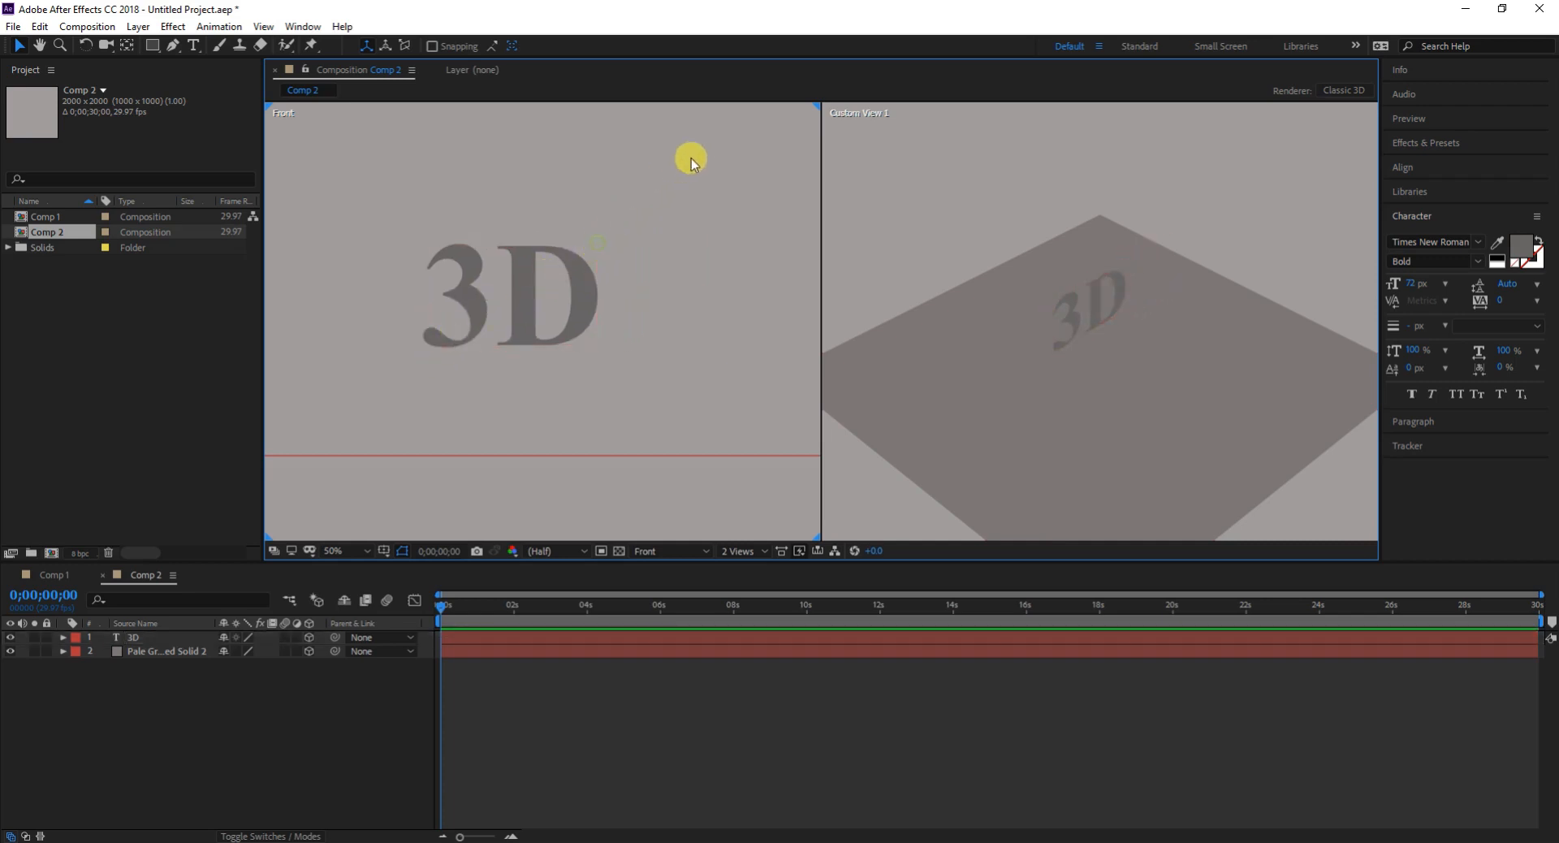
{"action": "left_click", "coordinate": [570, 302]}
{"action": "left_click", "coordinate": [601, 246]}
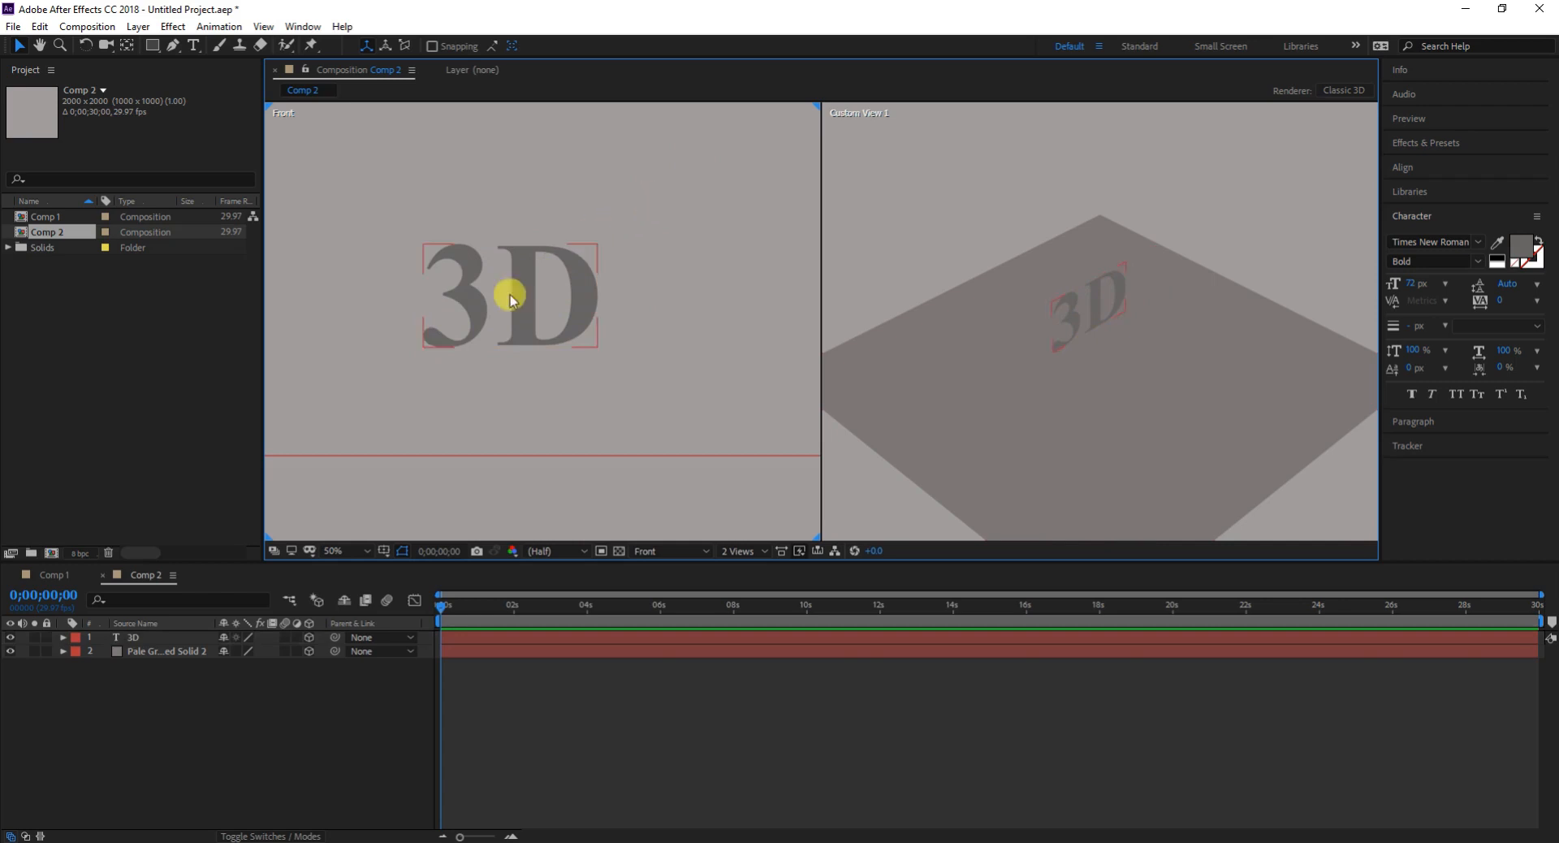
{"action": "left_click", "coordinate": [578, 297]}
{"action": "left_click_drag", "start_coordinate": [598, 250], "coordinate": [685, 166]}
{"action": "left_click_drag", "start_coordinate": [577, 271], "coordinate": [535, 350]}
{"action": "scroll", "coordinate": [523, 303], "scroll_direction": "down", "scroll_amount": 3}
{"action": "scroll", "coordinate": [512, 309], "scroll_direction": "up", "scroll_amount": 1}
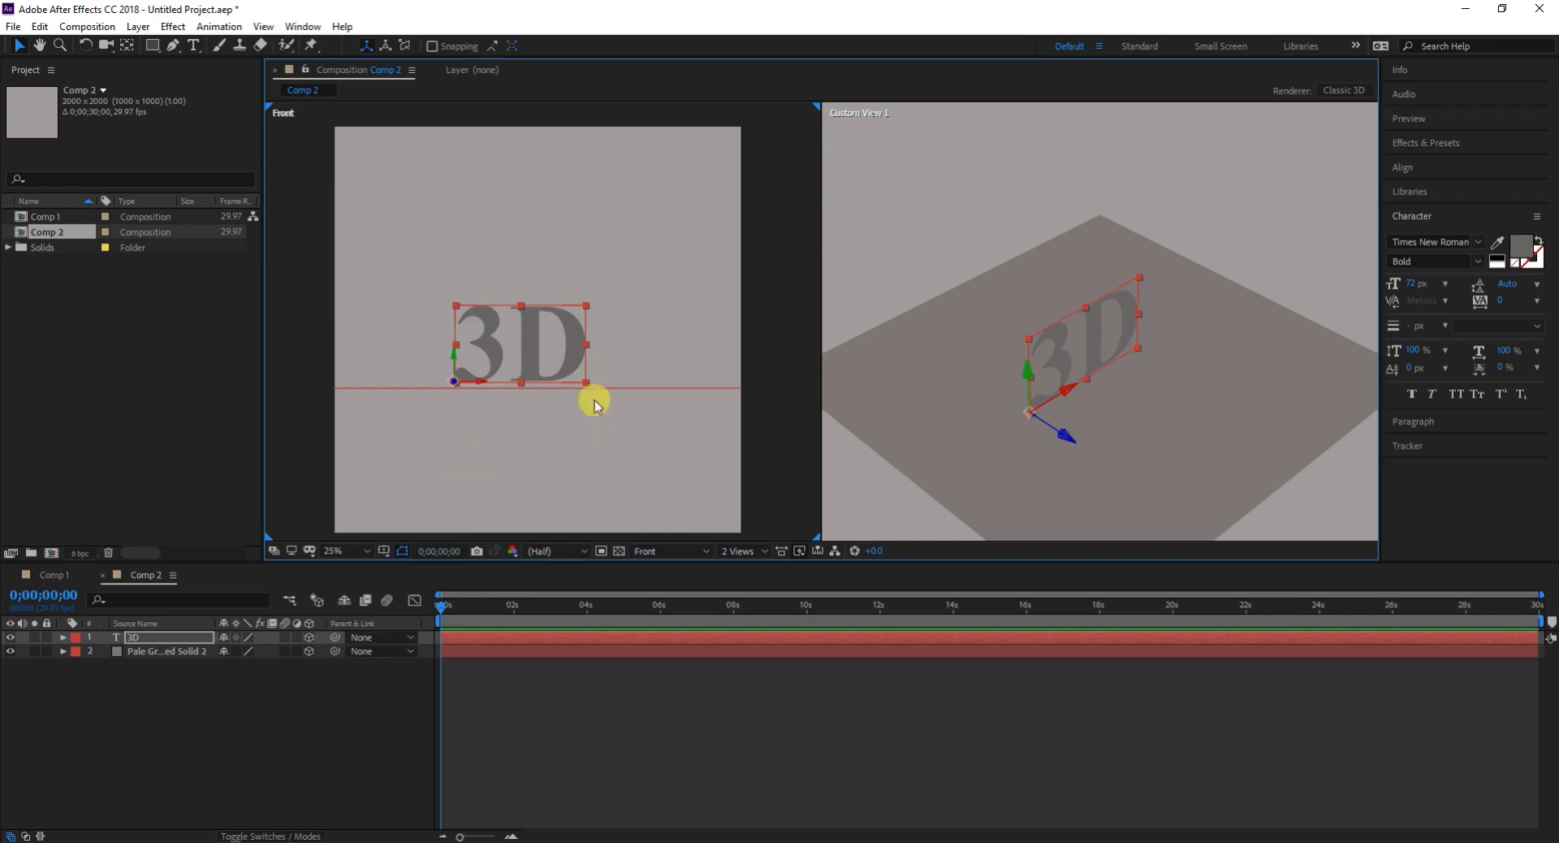
- Change the 3D text's fill color to red, FF0000, and deselect the layer
{"action": "left_click", "coordinate": [1500, 242]}
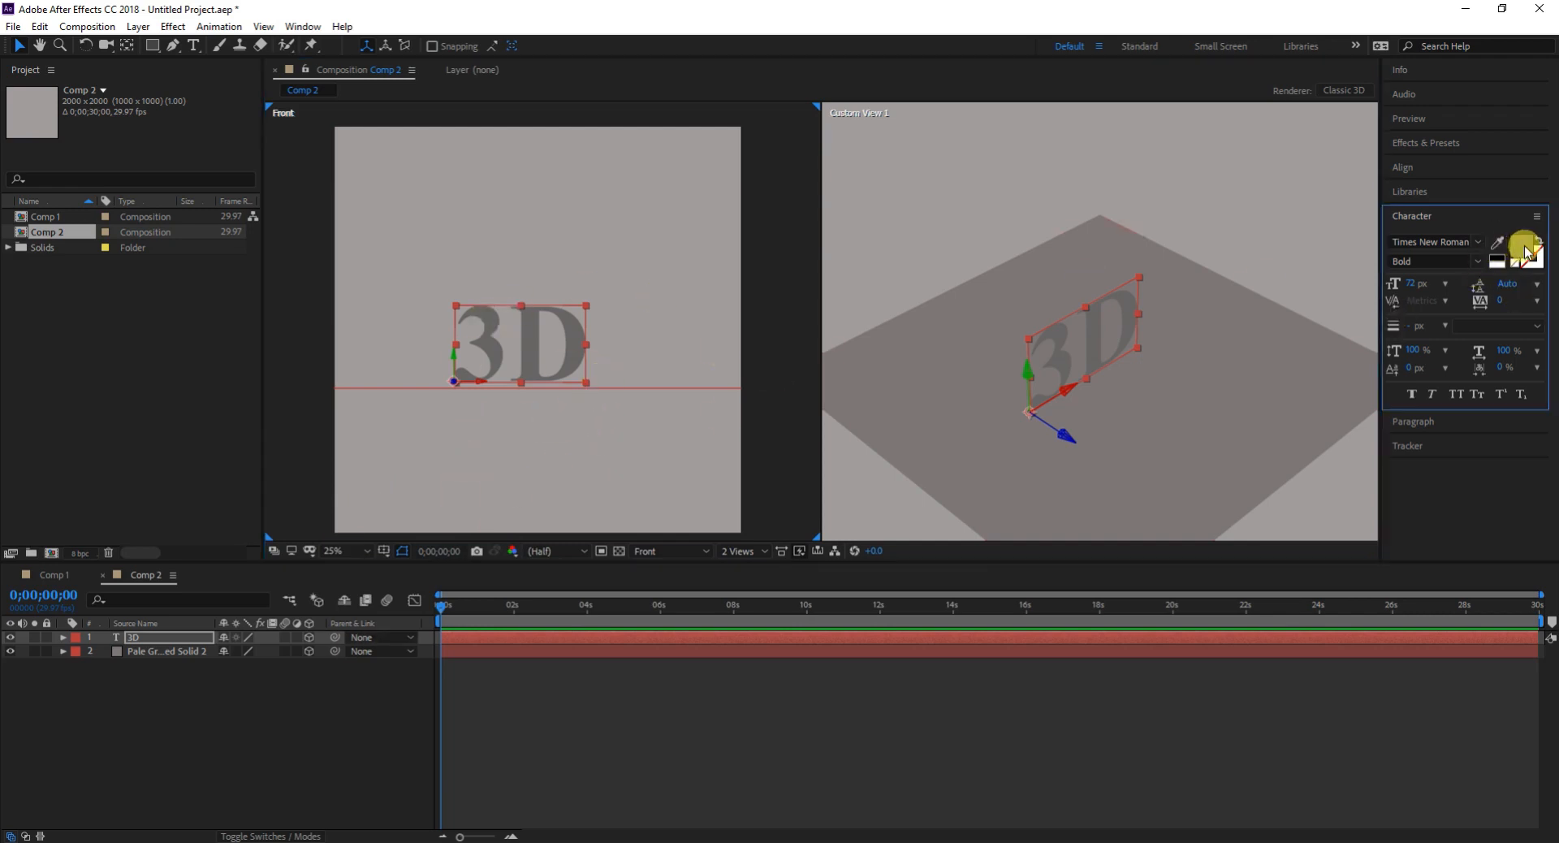
{"action": "left_click", "coordinate": [748, 415]}
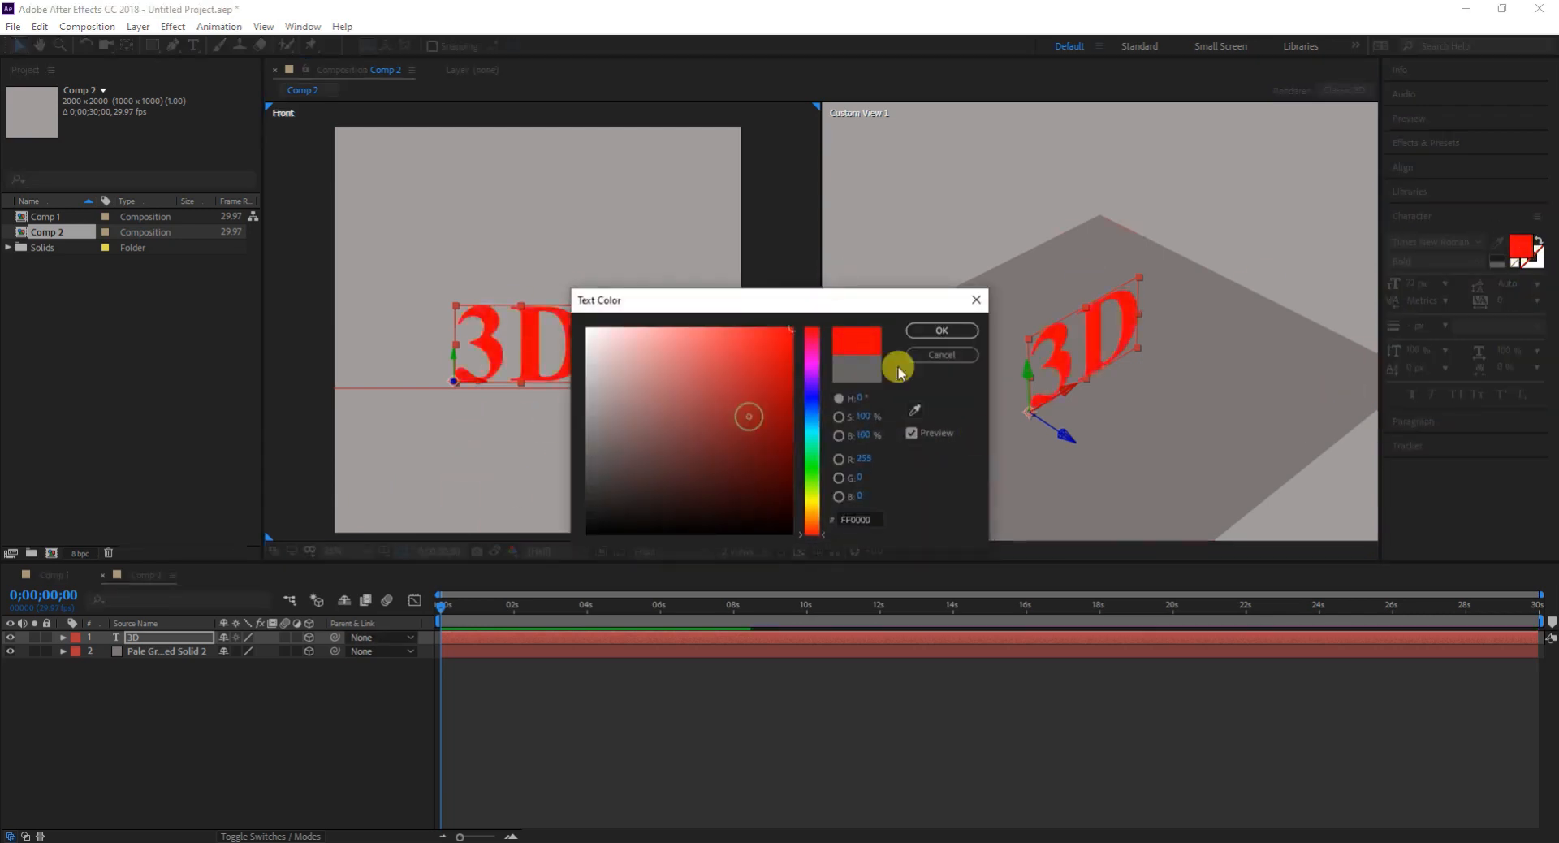
{"action": "left_click", "coordinate": [942, 330]}
{"action": "left_click", "coordinate": [329, 731]}
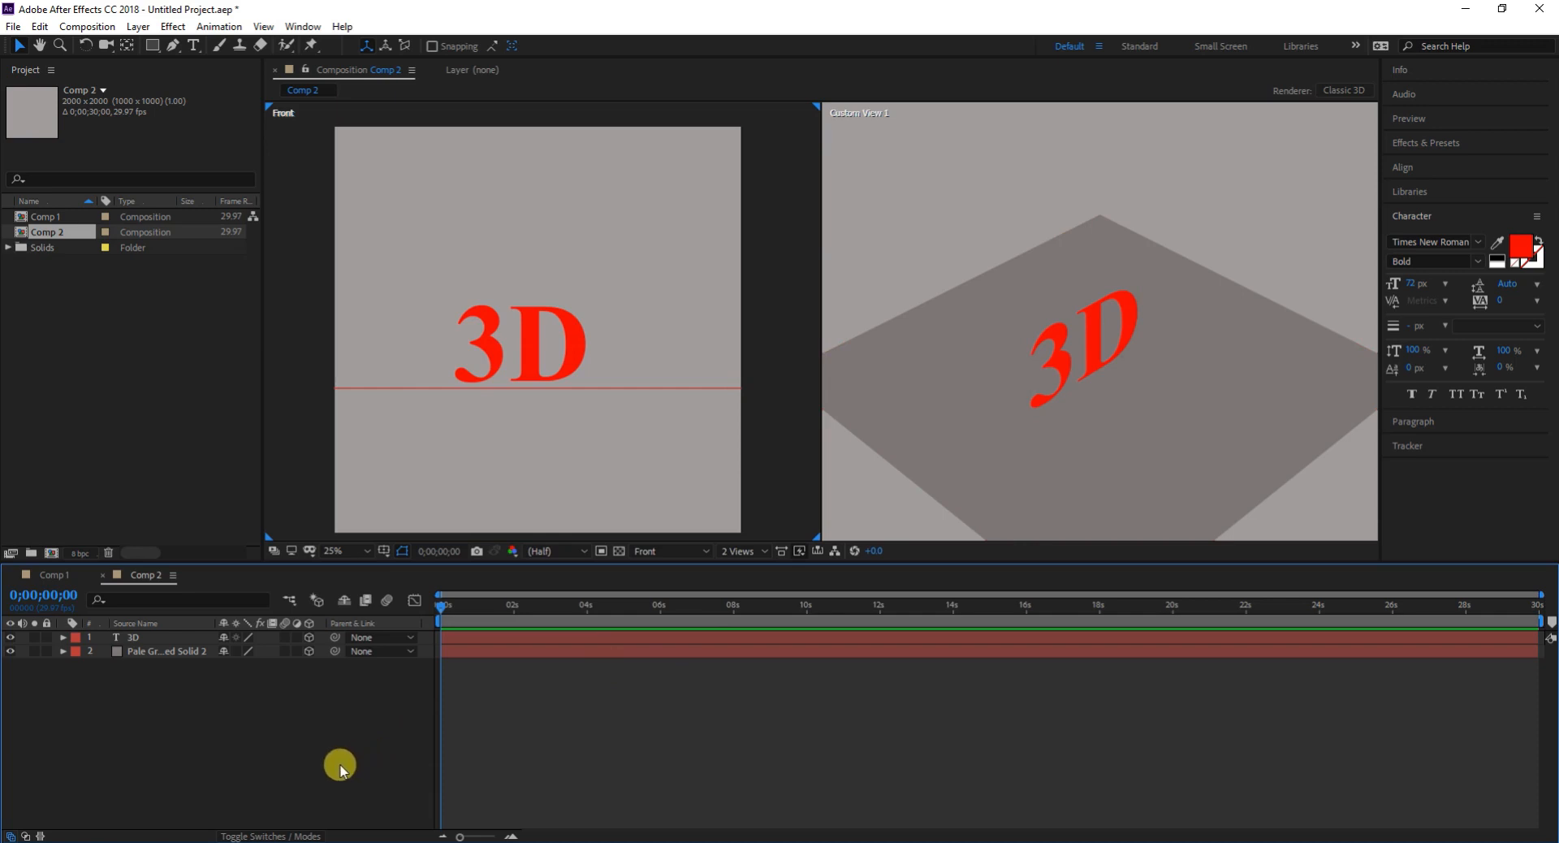
- Add a Point light to the composition with Casts Shadows turned off
{"action": "right_click", "coordinate": [207, 739]}
{"action": "mouse_move", "coordinate": [286, 568]}
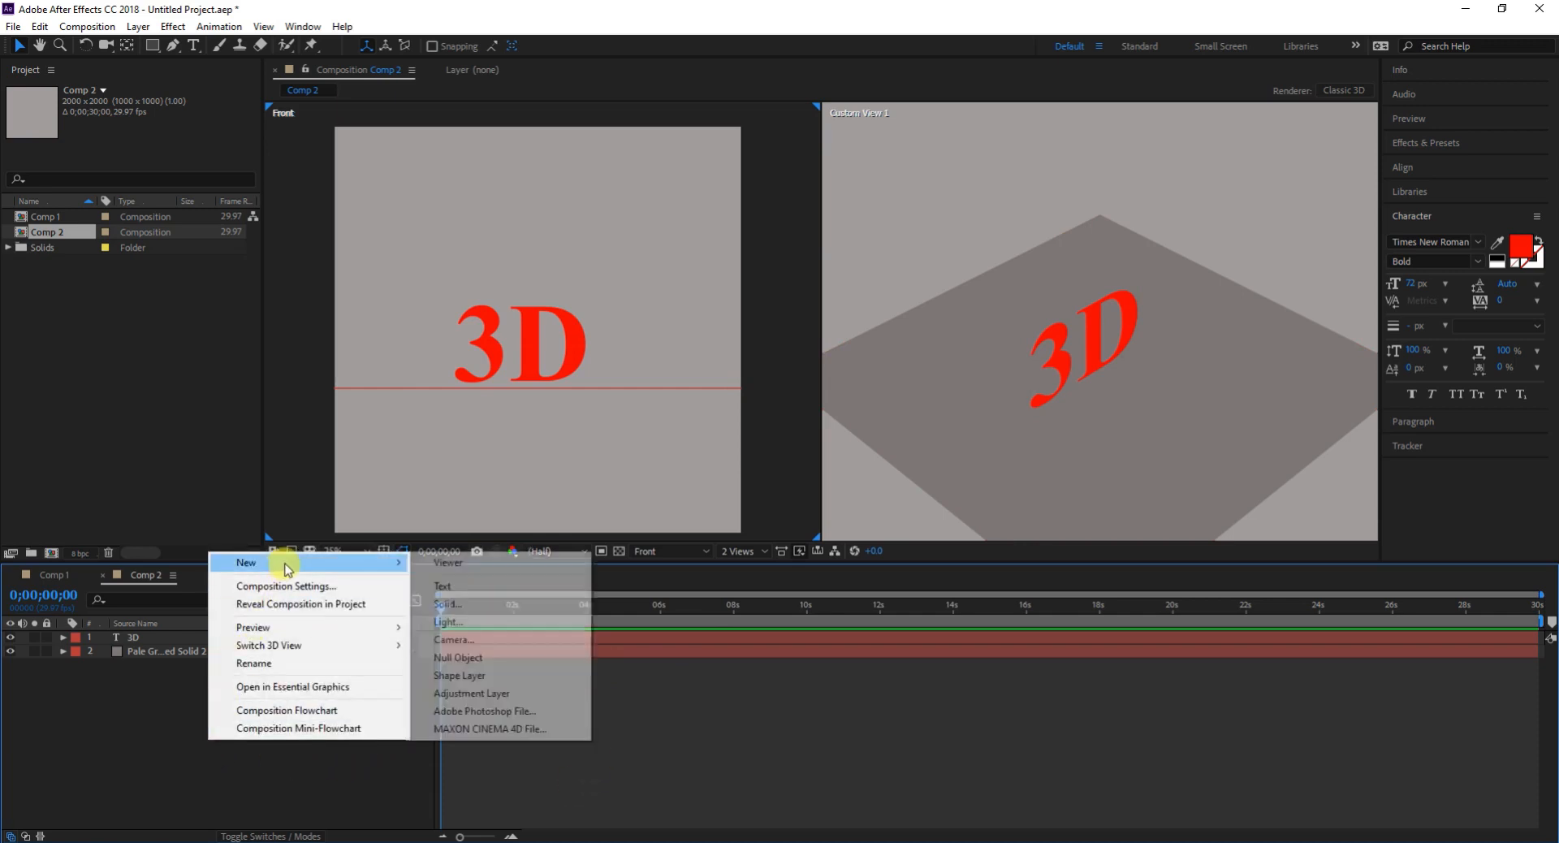
{"action": "left_click", "coordinate": [490, 630]}
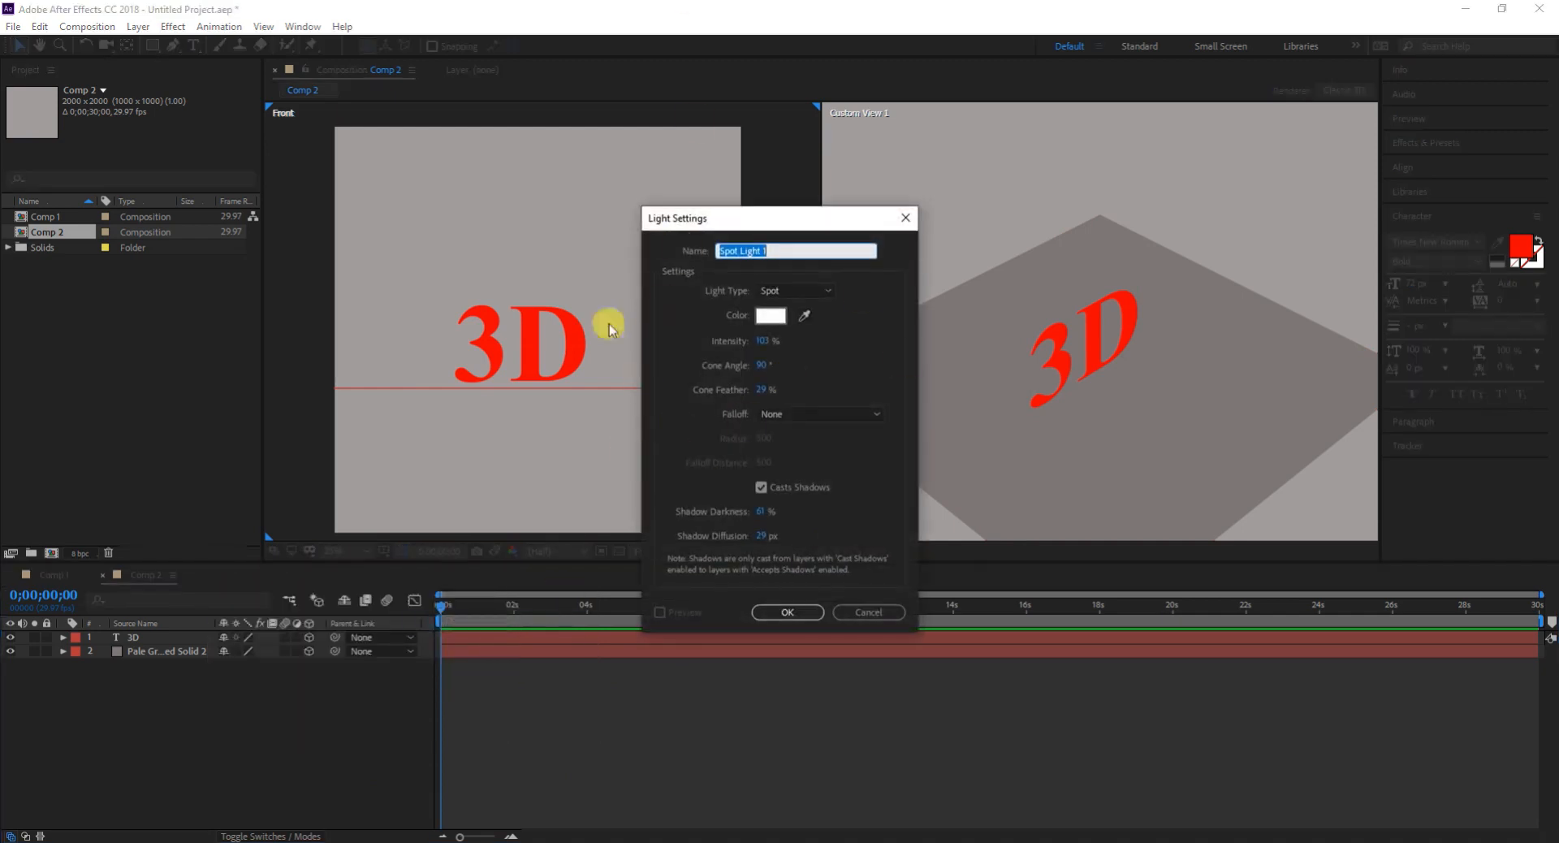
{"action": "left_click", "coordinate": [852, 249]}
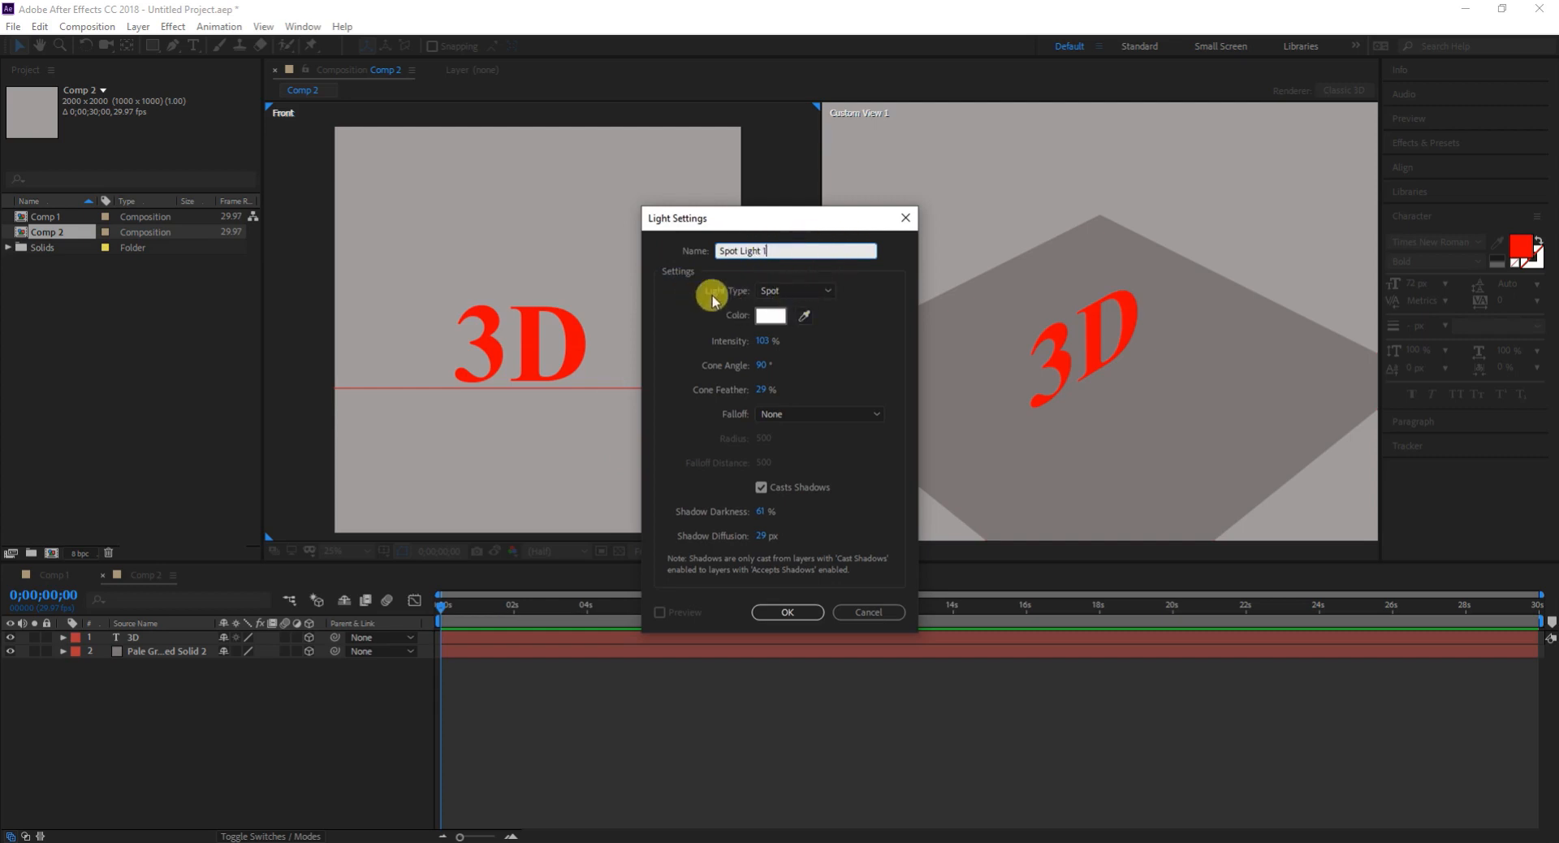
{"action": "left_click", "coordinate": [831, 292]}
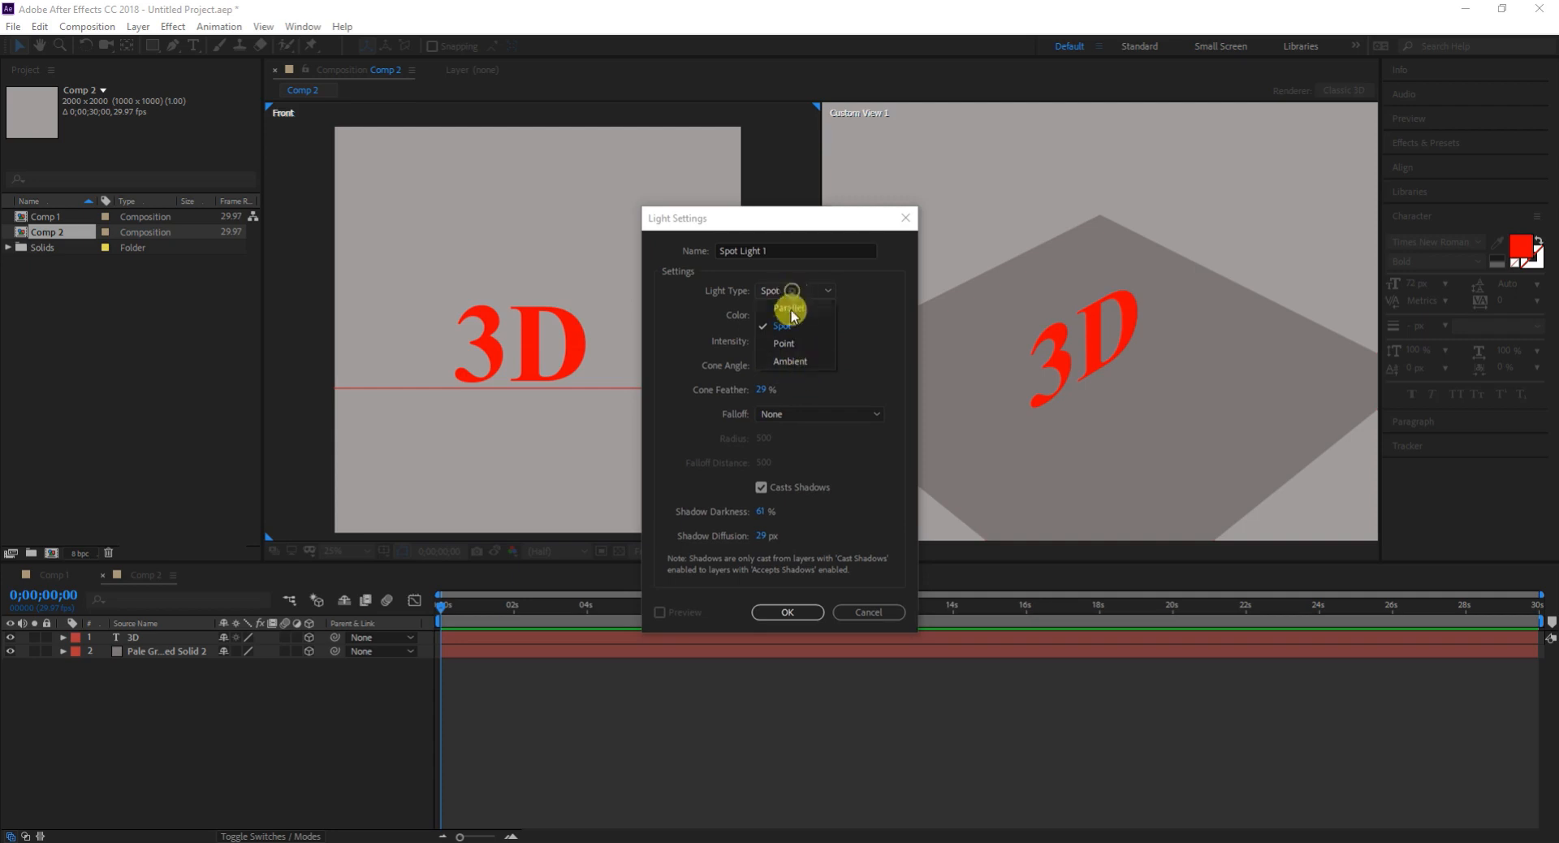
{"action": "left_click", "coordinate": [784, 343]}
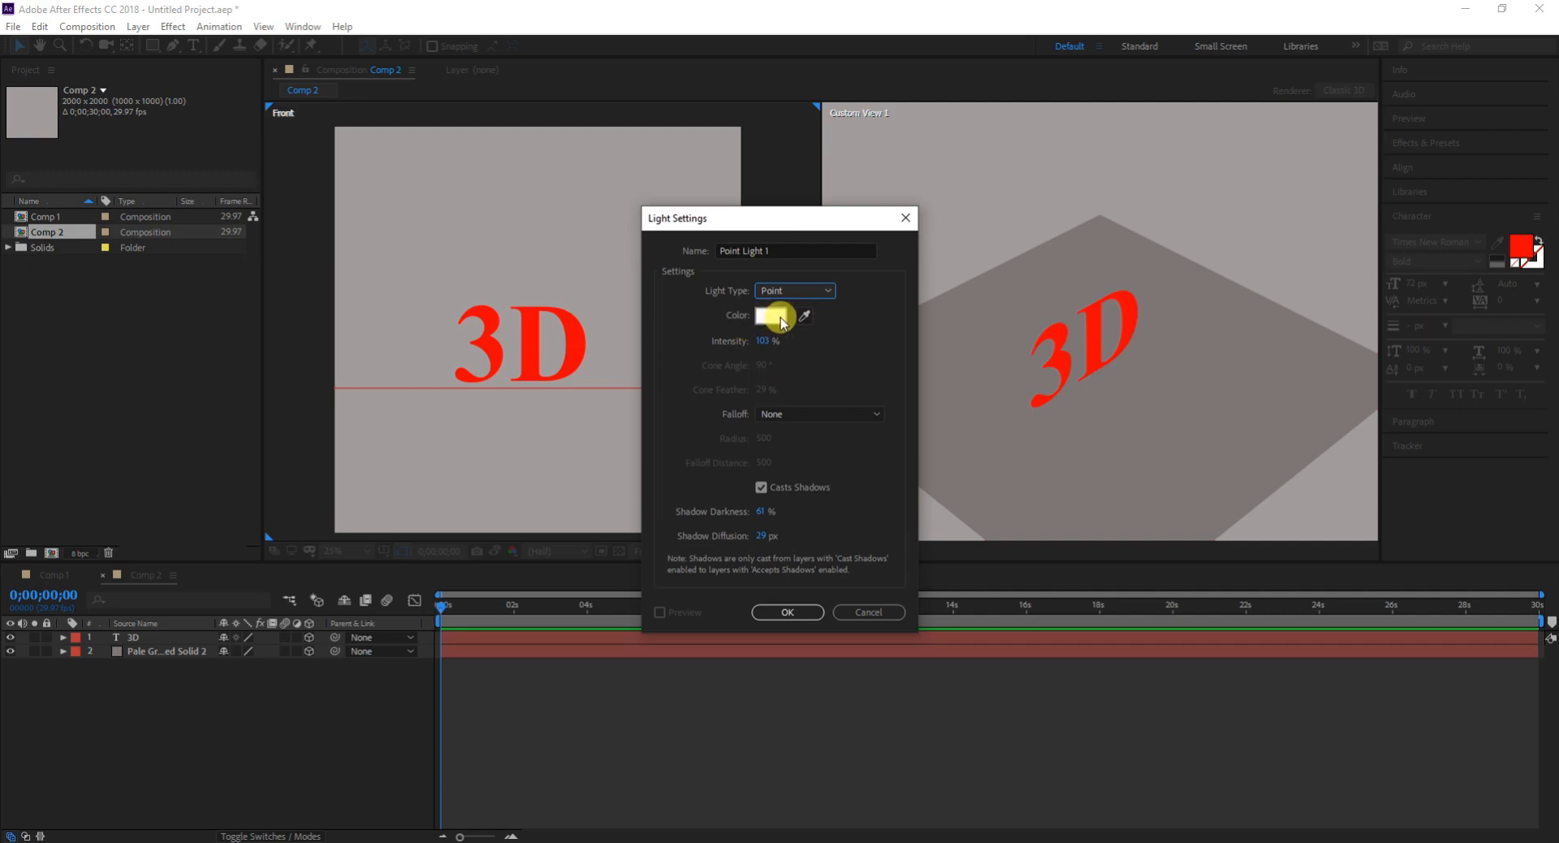
{"action": "left_click", "coordinate": [761, 487]}
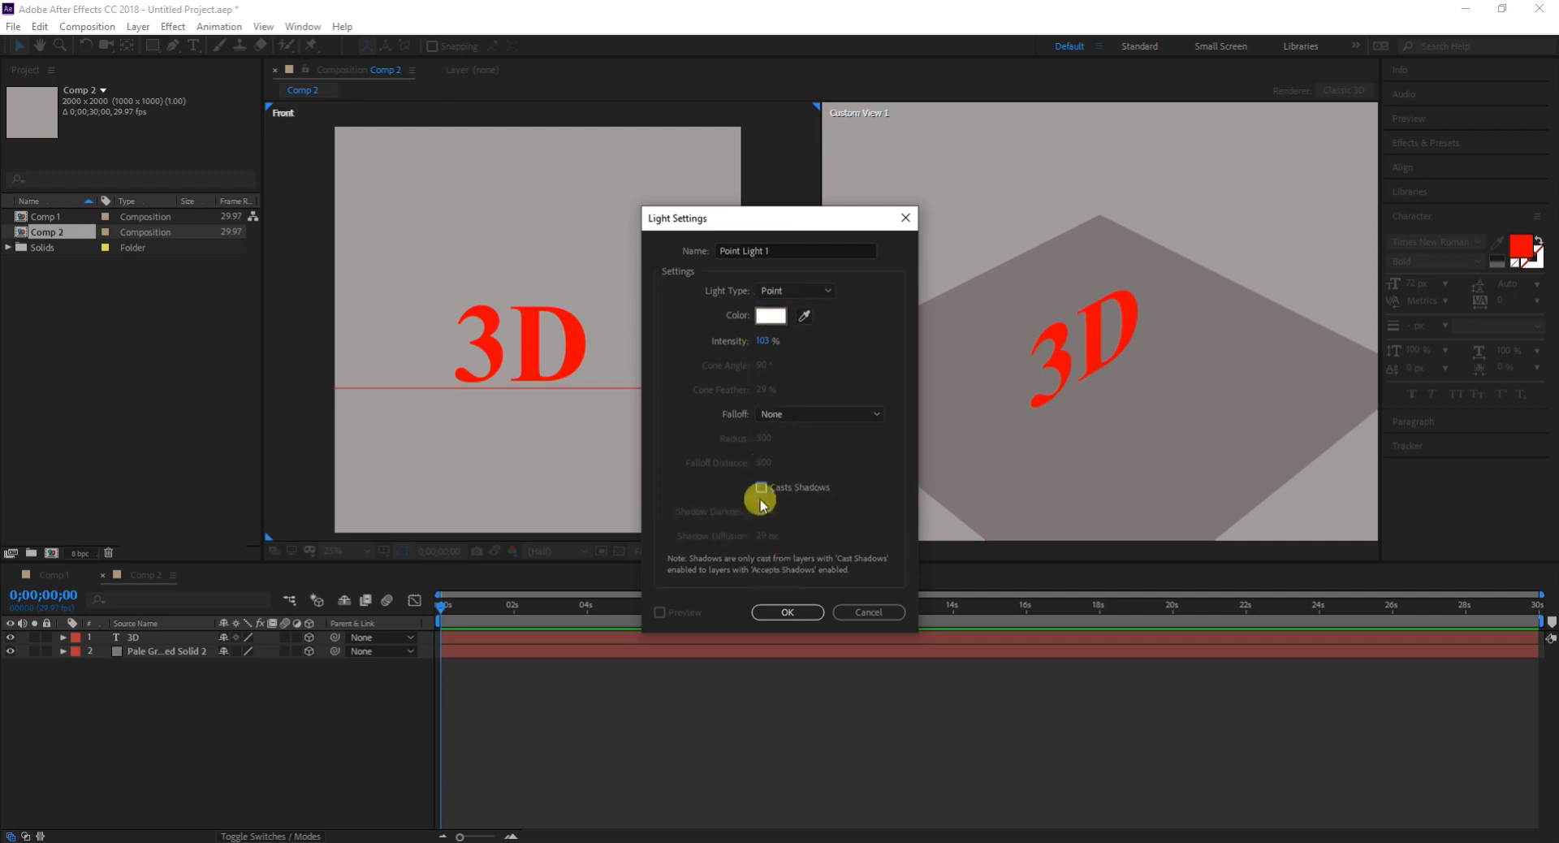
{"action": "left_click", "coordinate": [786, 612]}
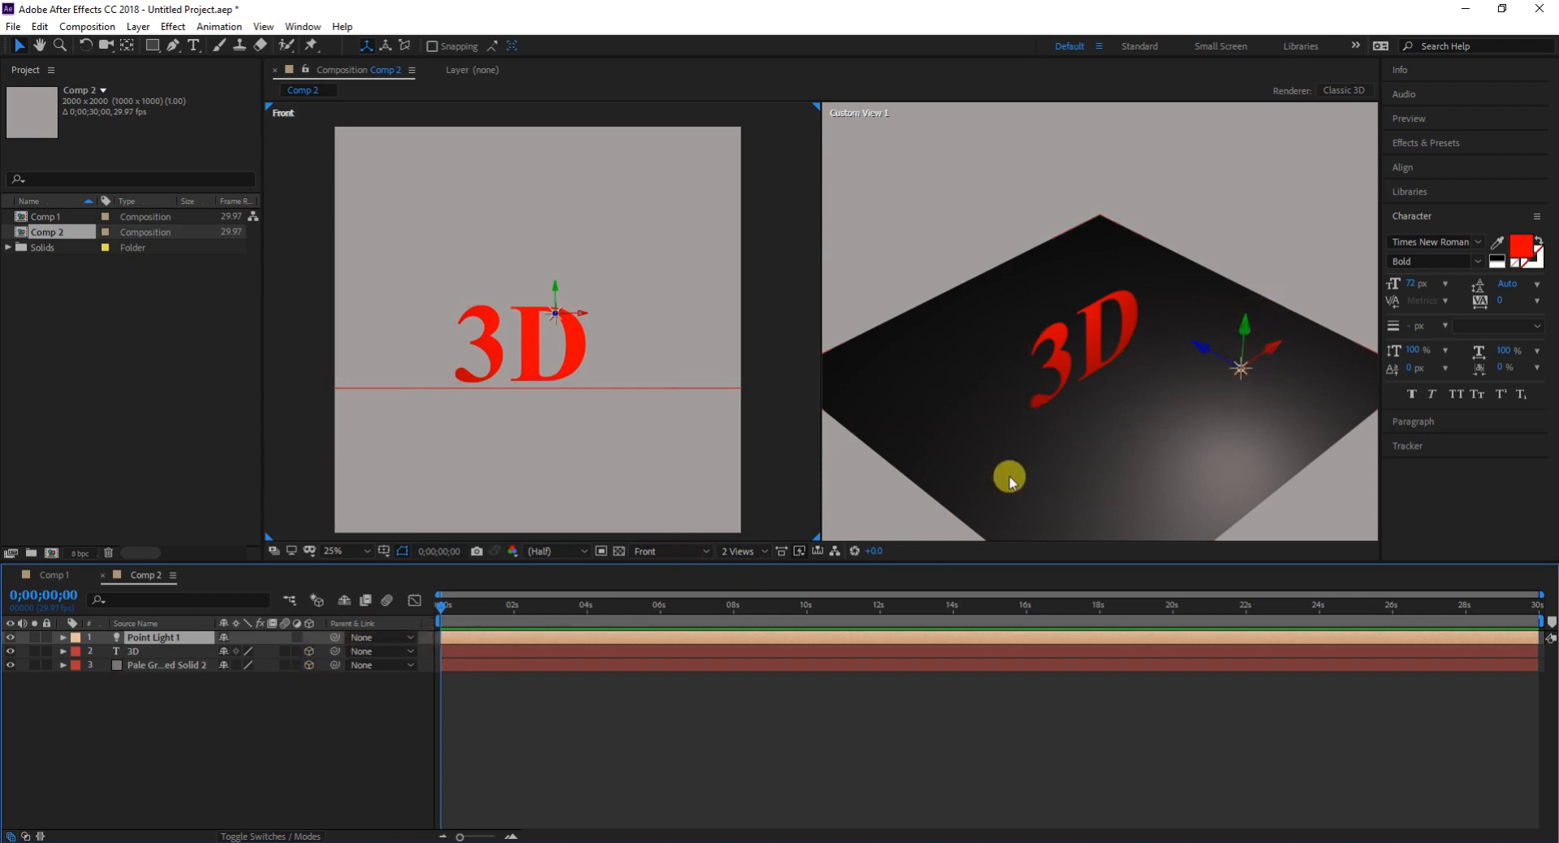
{"action": "scroll", "coordinate": [1285, 336], "scroll_direction": "up", "scroll_amount": 2}
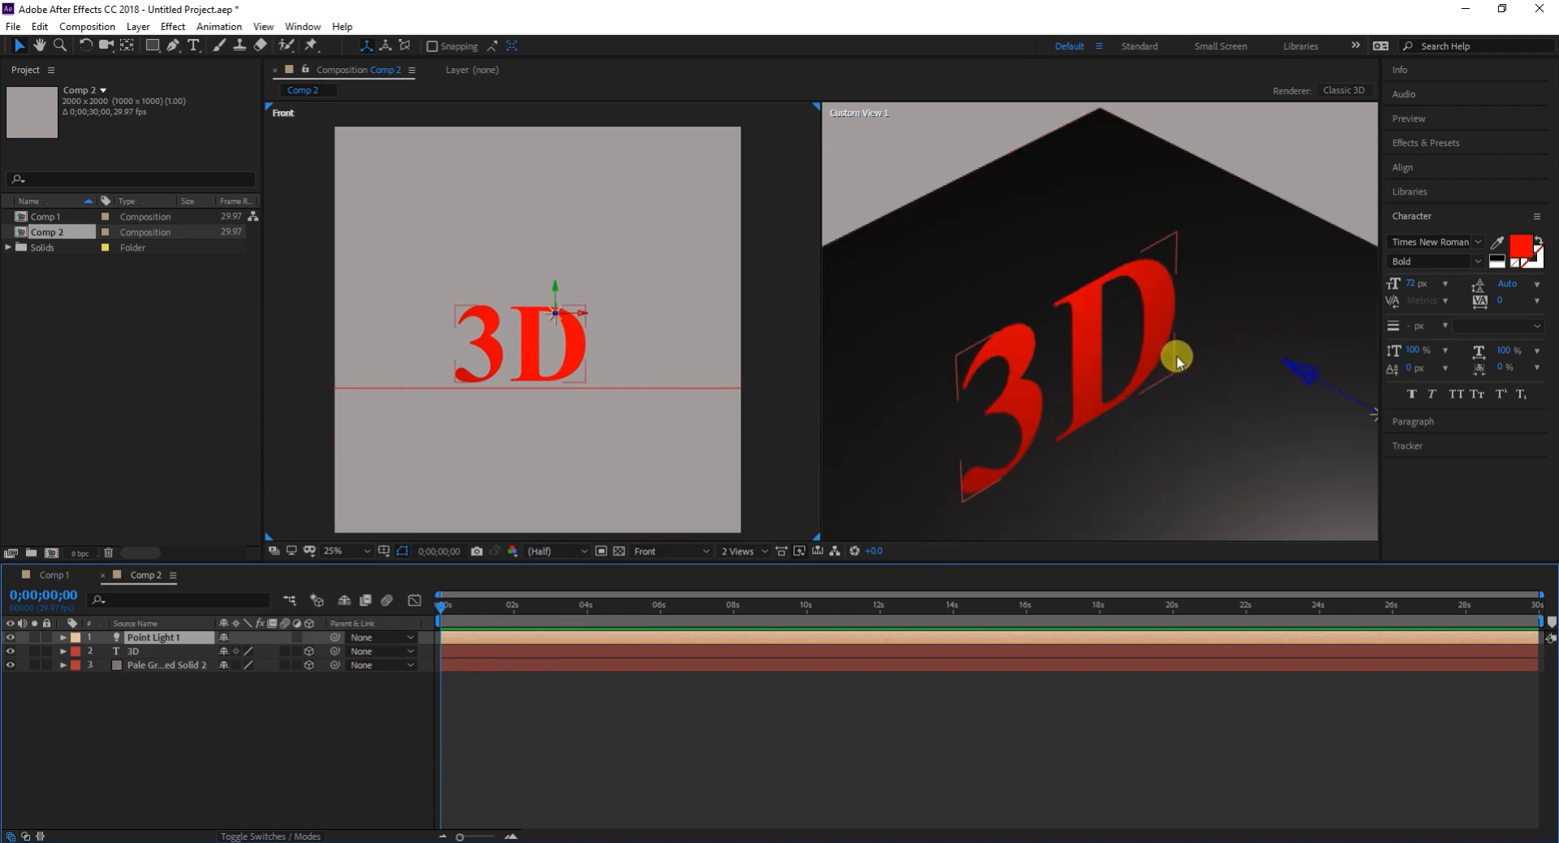
{"action": "scroll", "coordinate": [1185, 352], "scroll_direction": "down", "scroll_amount": 2}
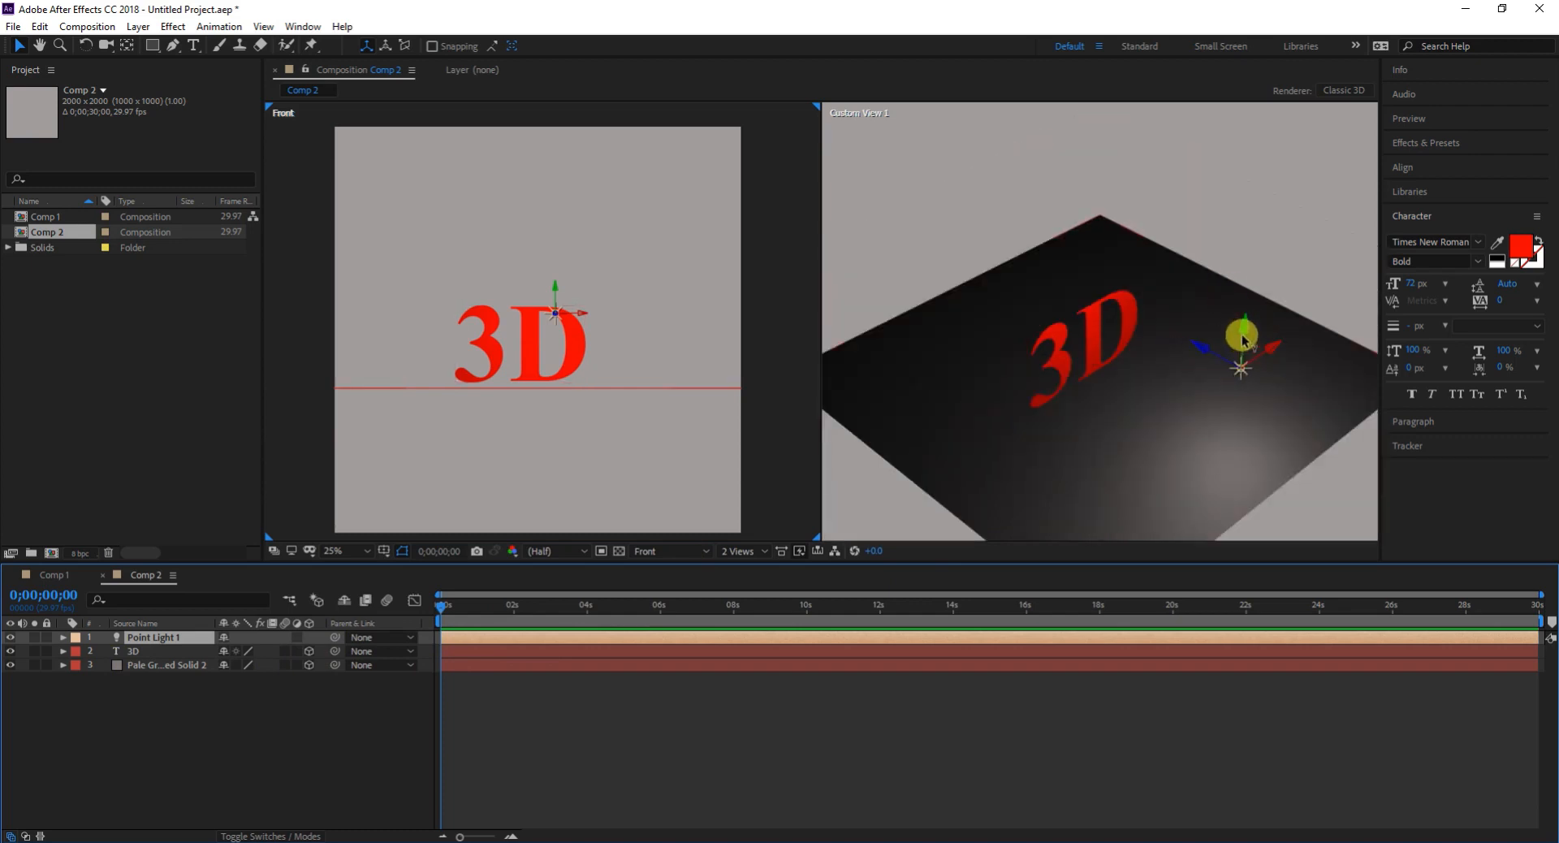
{"action": "left_click_drag", "start_coordinate": [1203, 355], "coordinate": [1183, 340]}
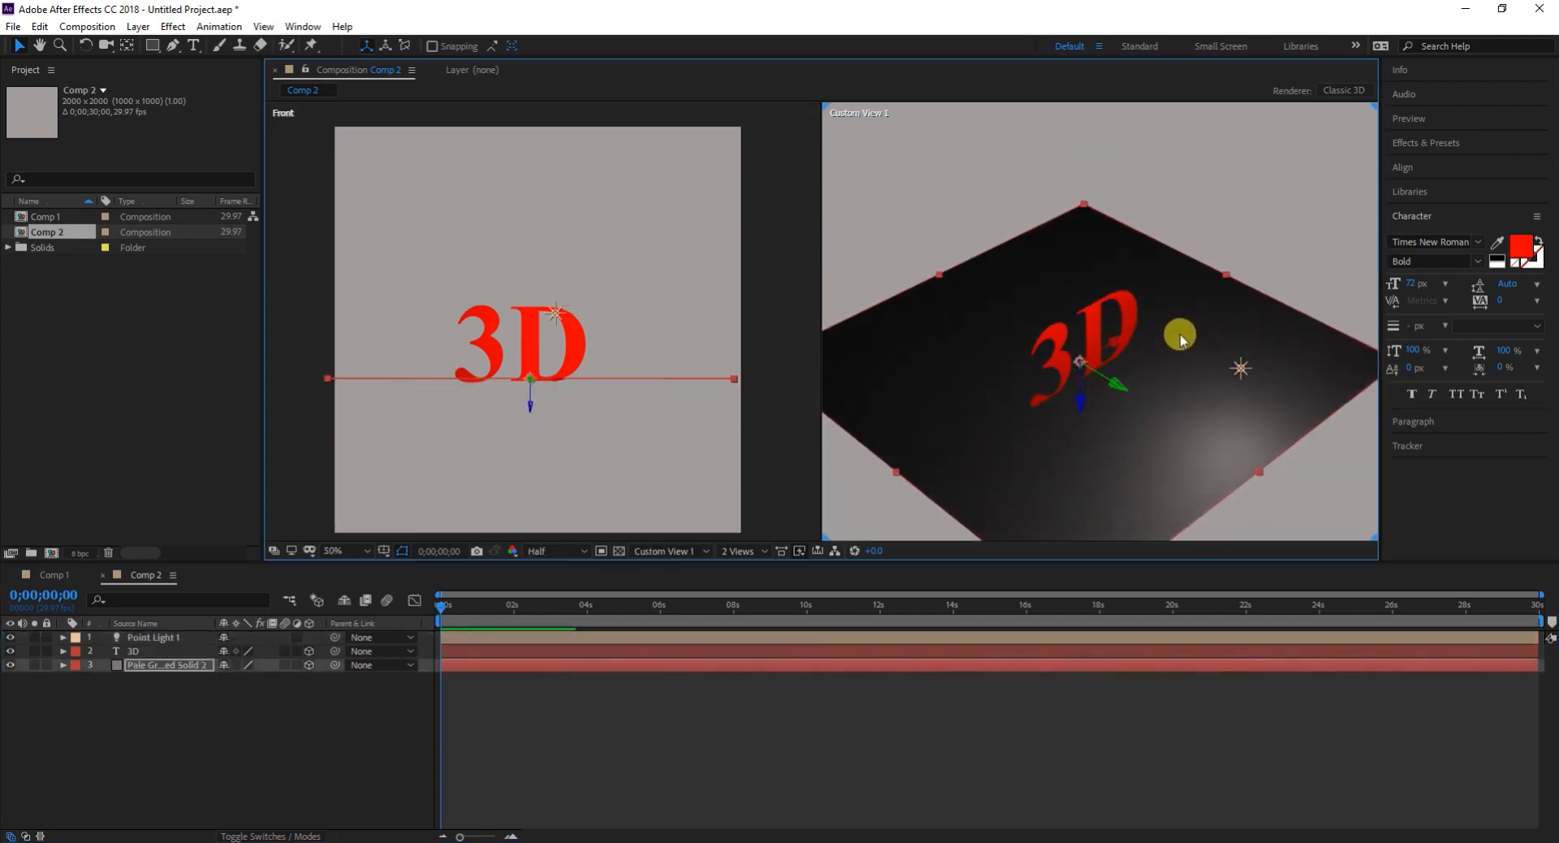
{"action": "key", "text": "ctrl+z"}
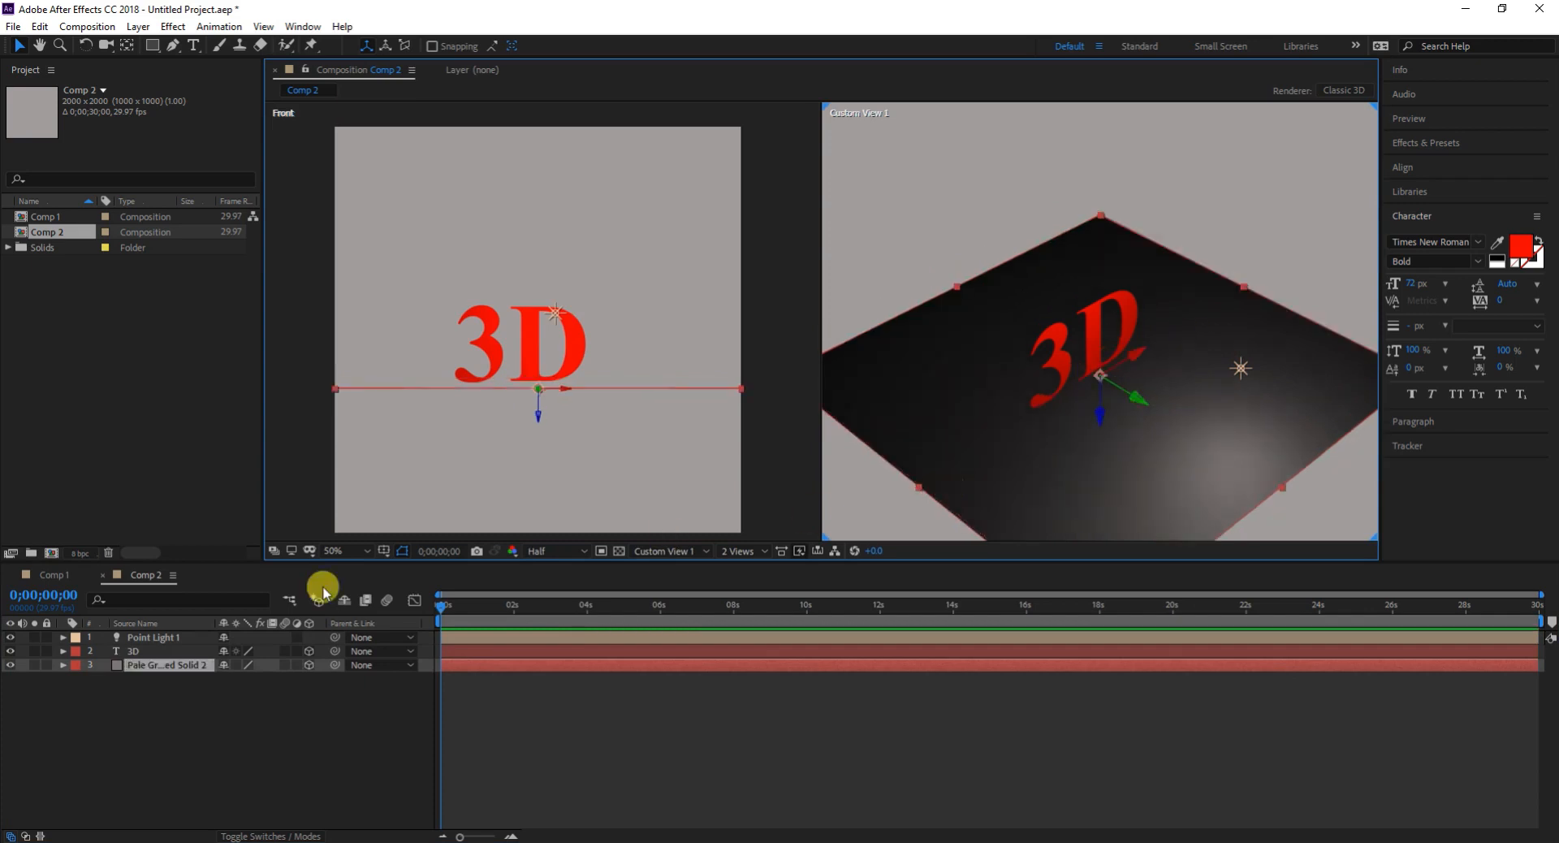
- Move the point light behind the 3D text and back in front of it along its depth axis
{"action": "left_click", "coordinate": [185, 641]}
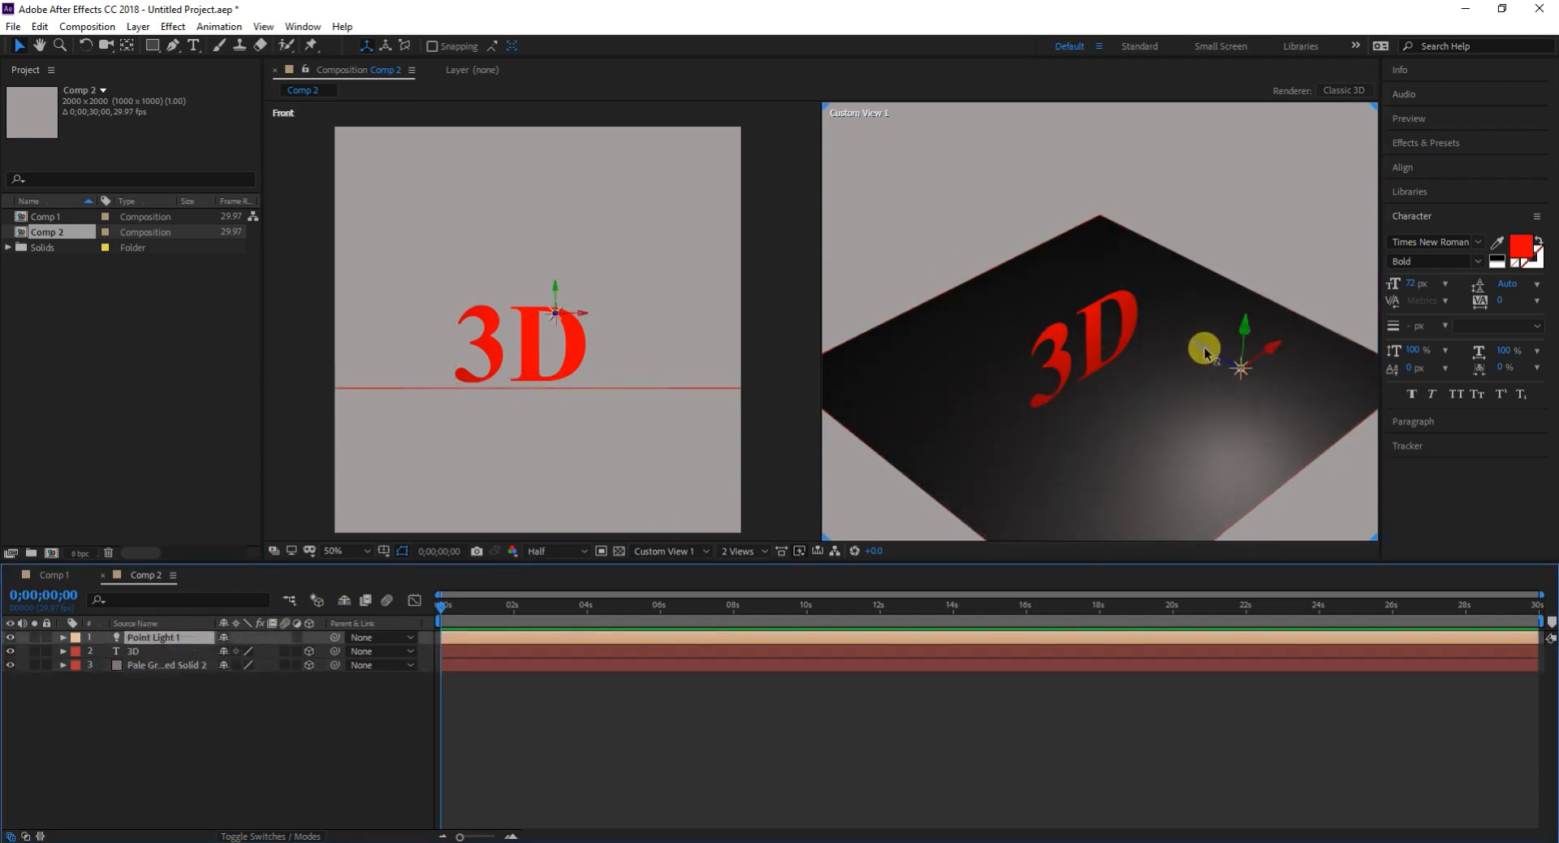
{"action": "left_click_drag", "start_coordinate": [1207, 355], "coordinate": [849, 160]}
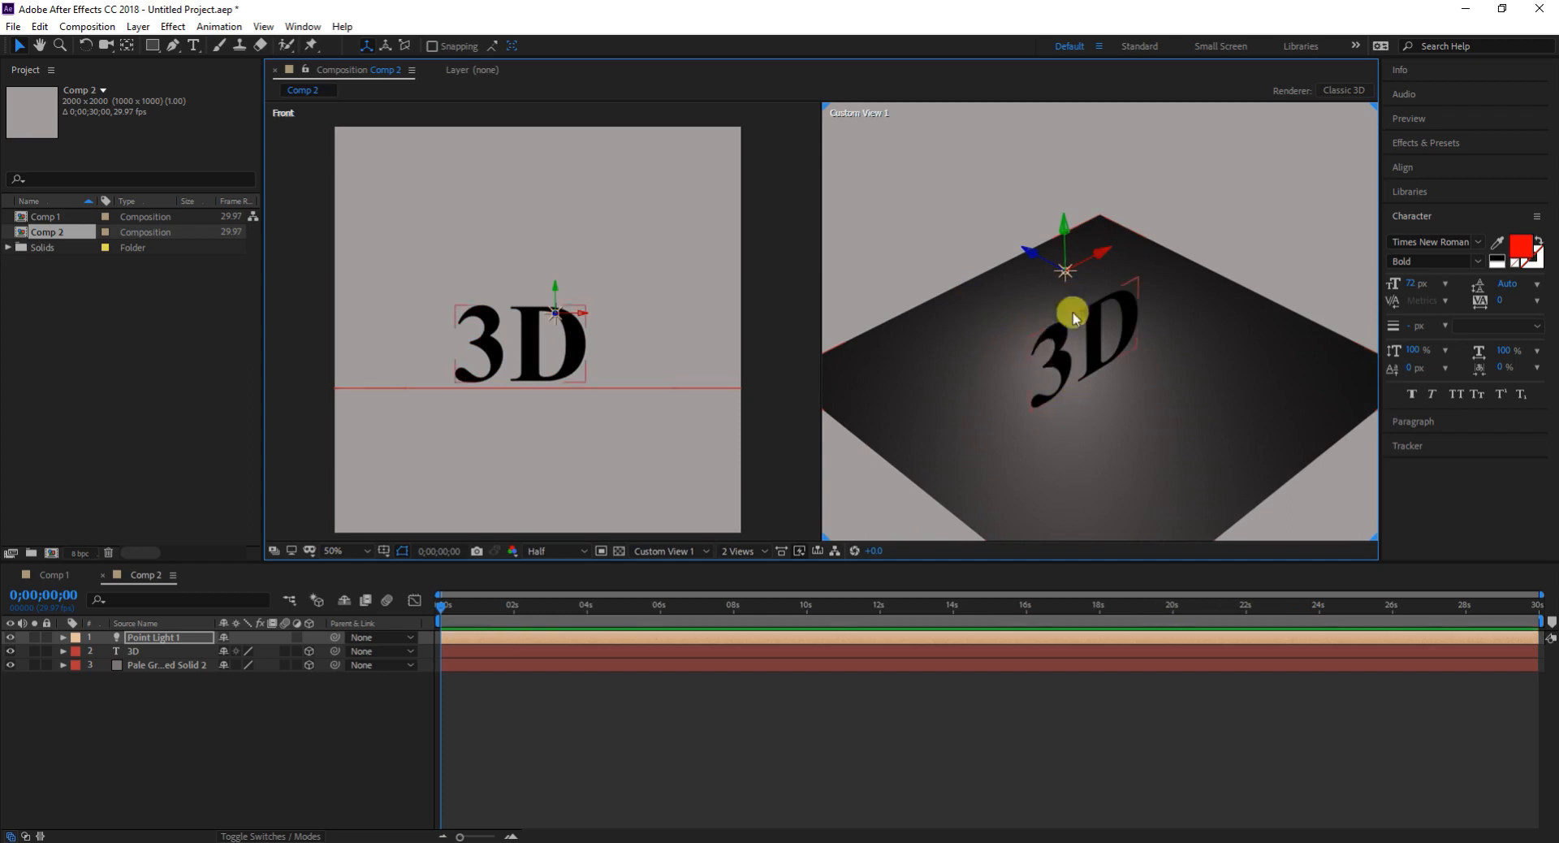
{"action": "left_click_drag", "start_coordinate": [1029, 258], "coordinate": [1259, 422]}
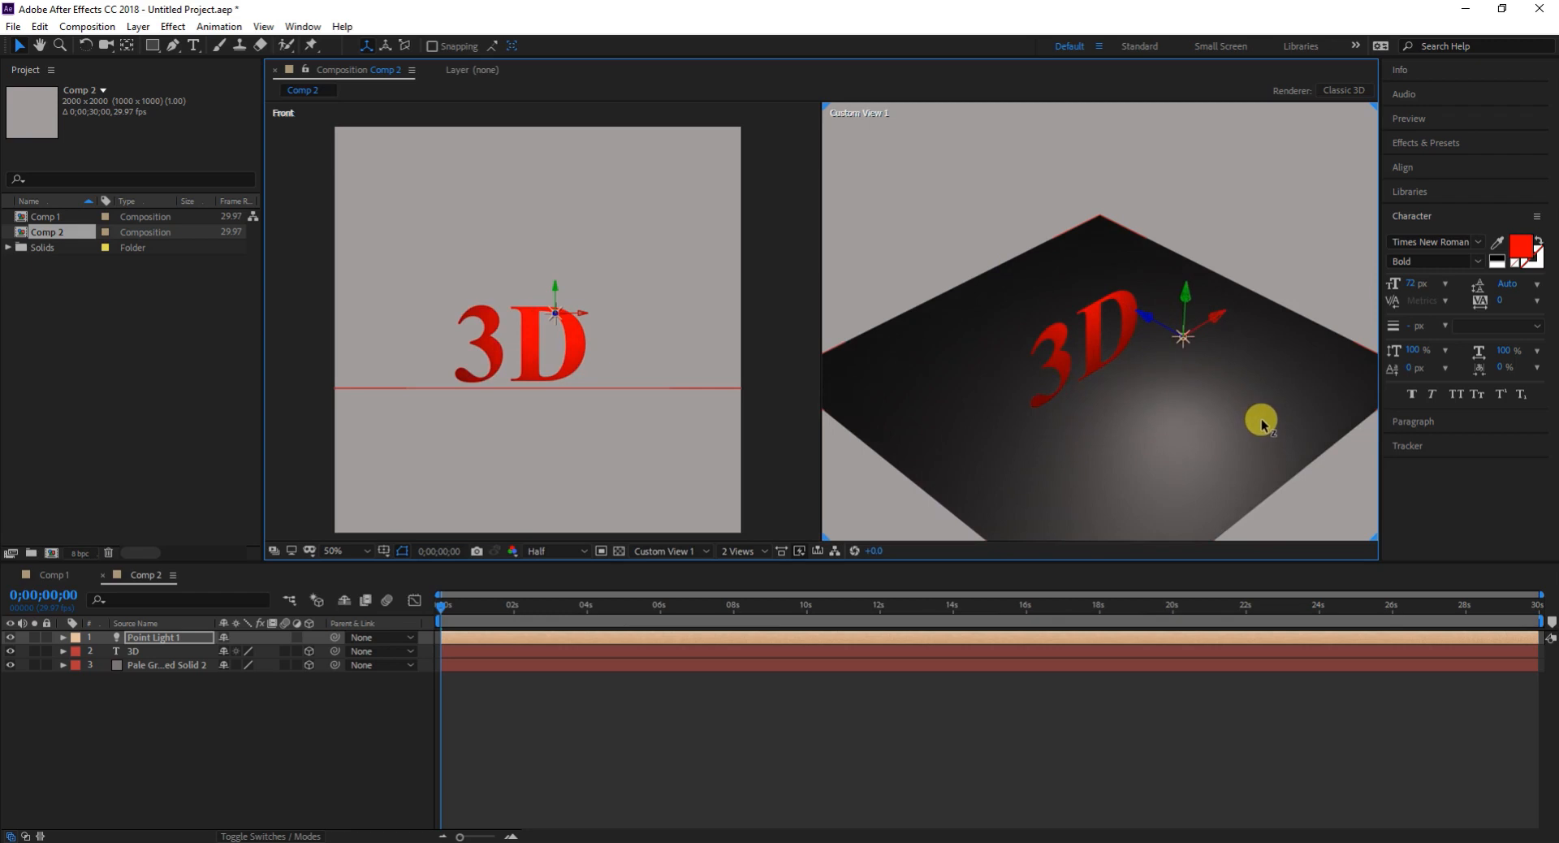
{"action": "left_click", "coordinate": [1220, 325]}
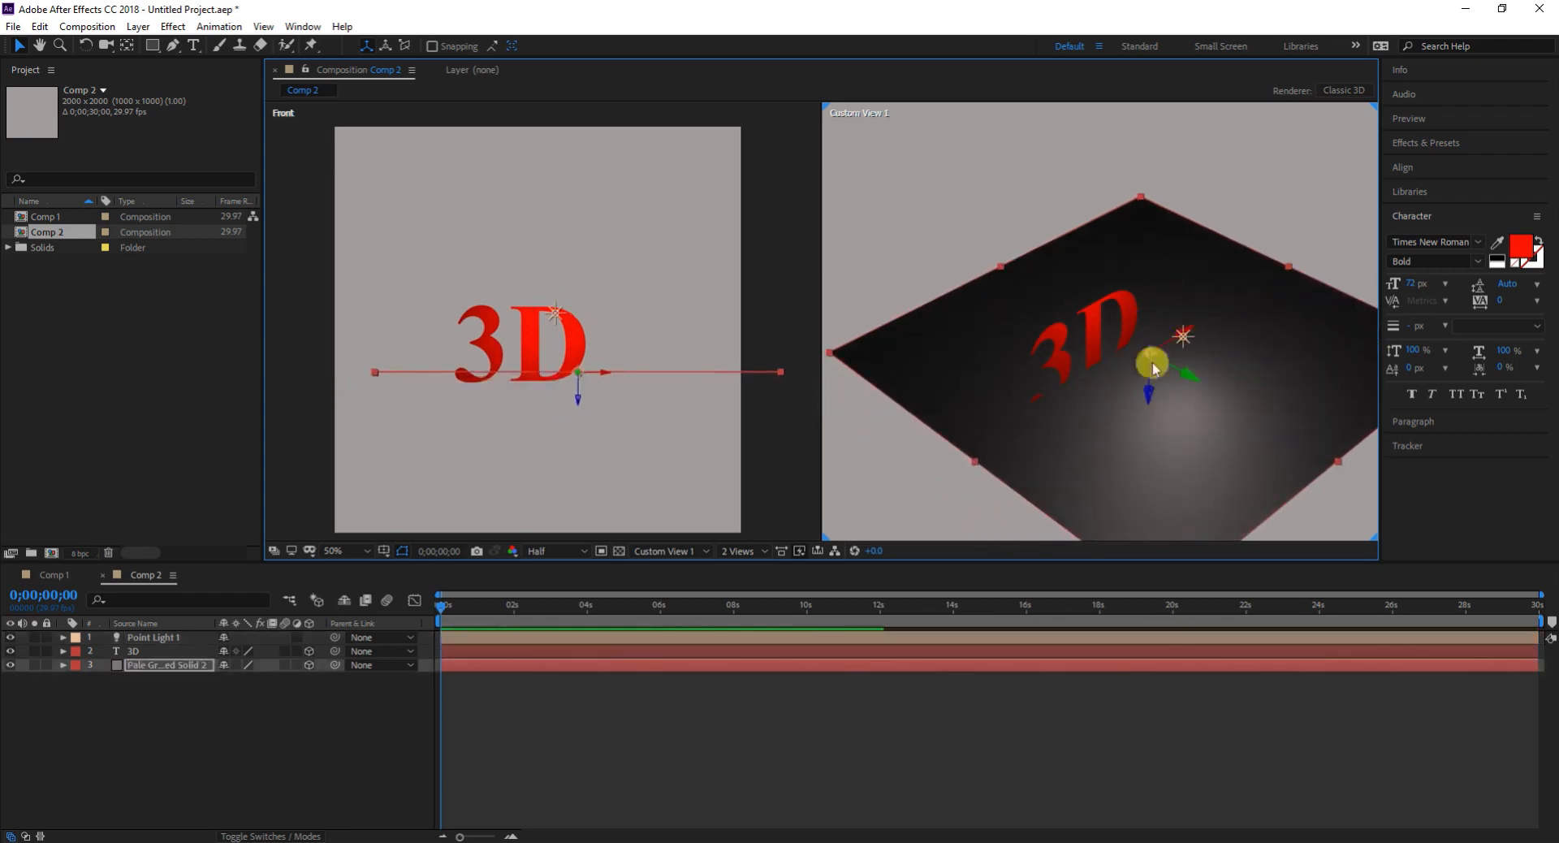
{"action": "left_click", "coordinate": [153, 636]}
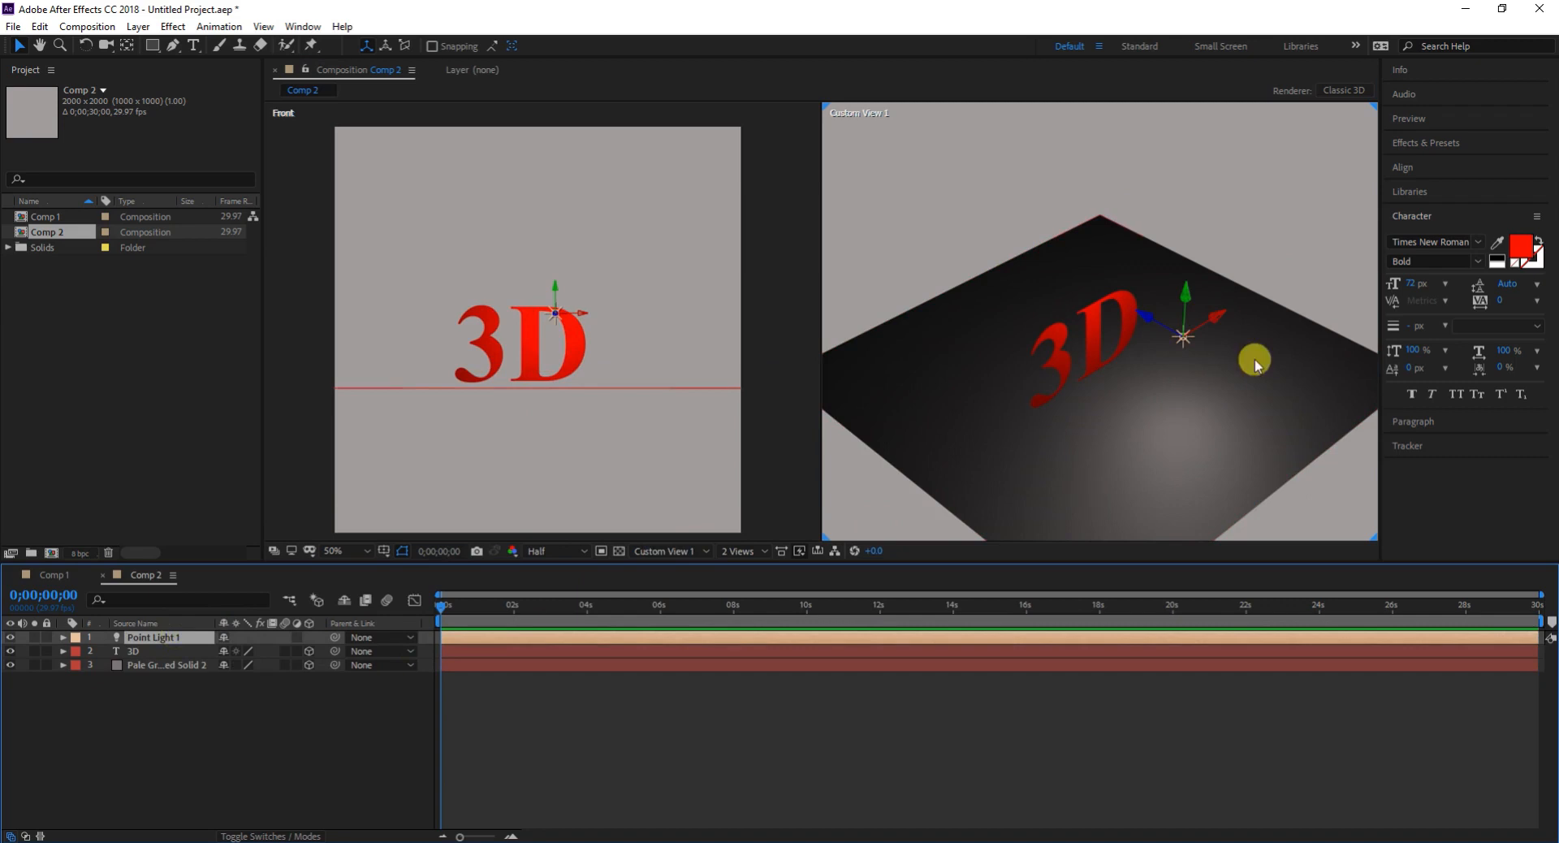
{"action": "left_click", "coordinate": [1218, 322]}
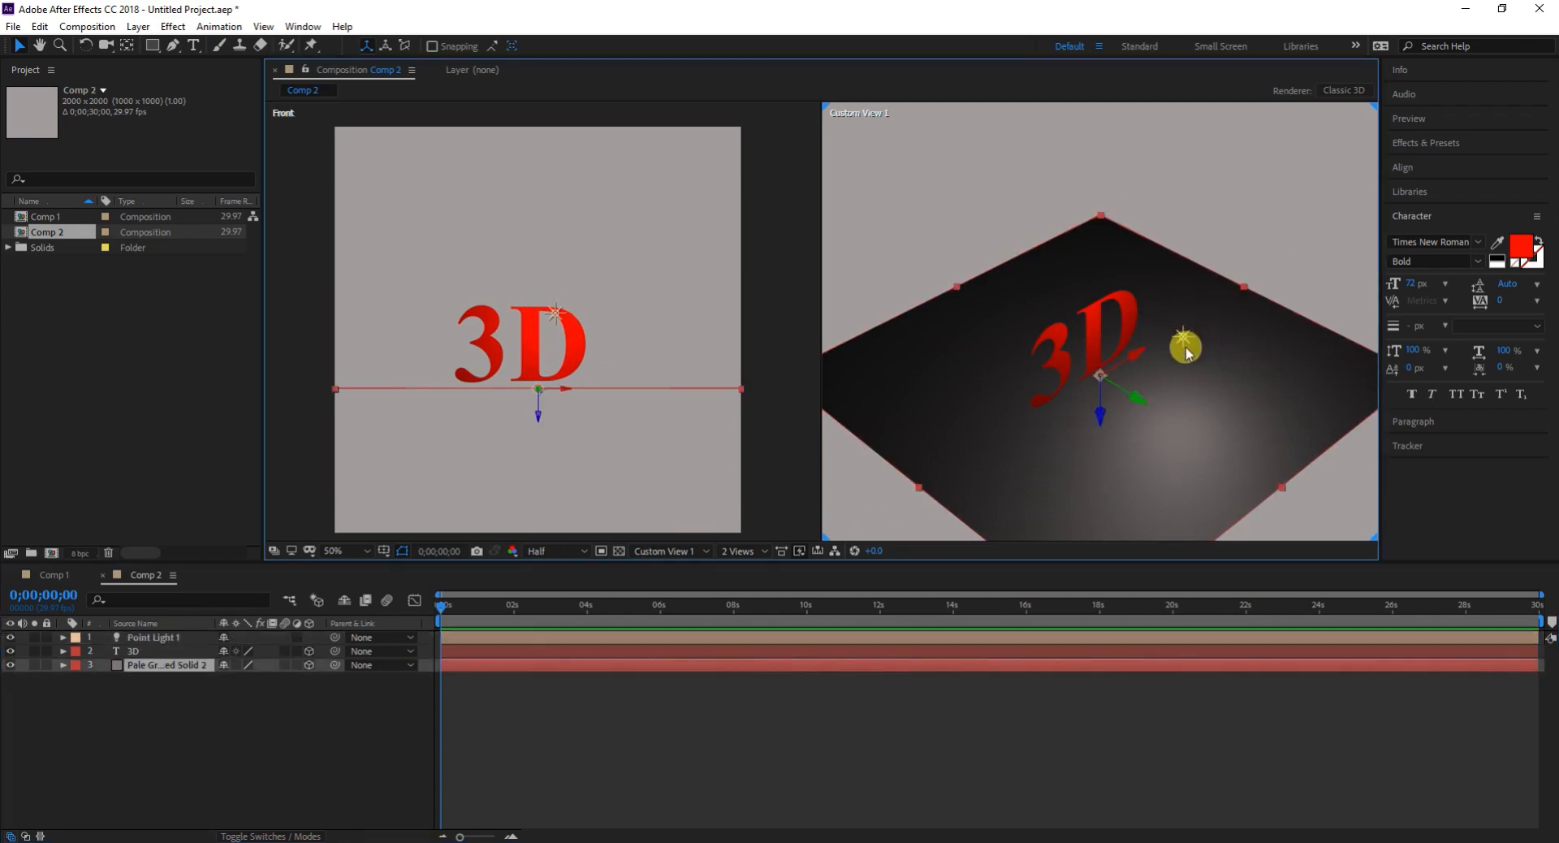
{"action": "left_click", "coordinate": [150, 638]}
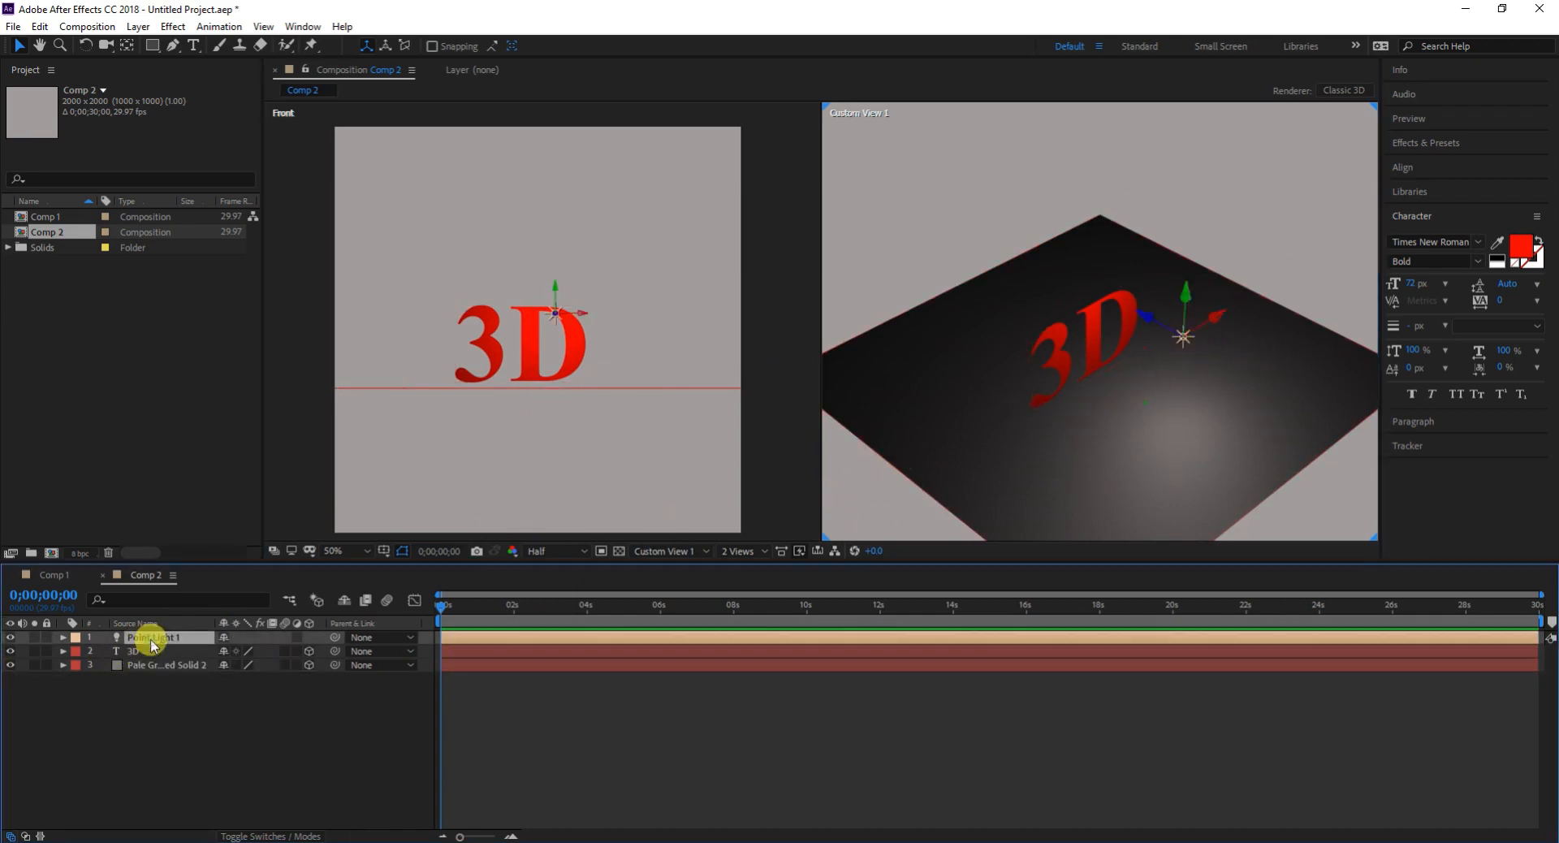
{"action": "left_click", "coordinate": [1215, 327]}
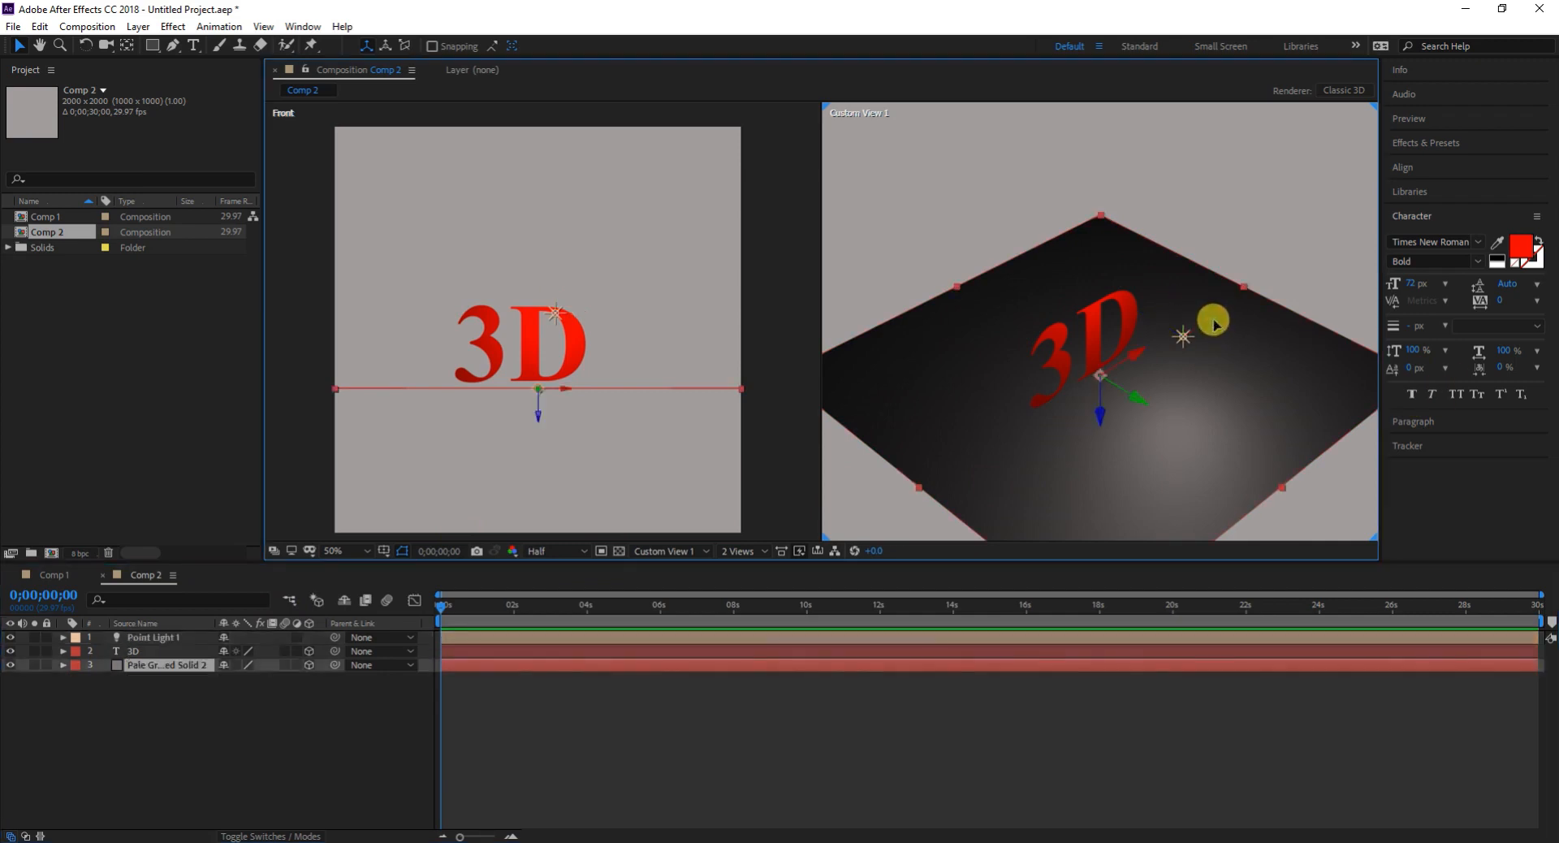
{"action": "key", "text": "ctrl+z"}
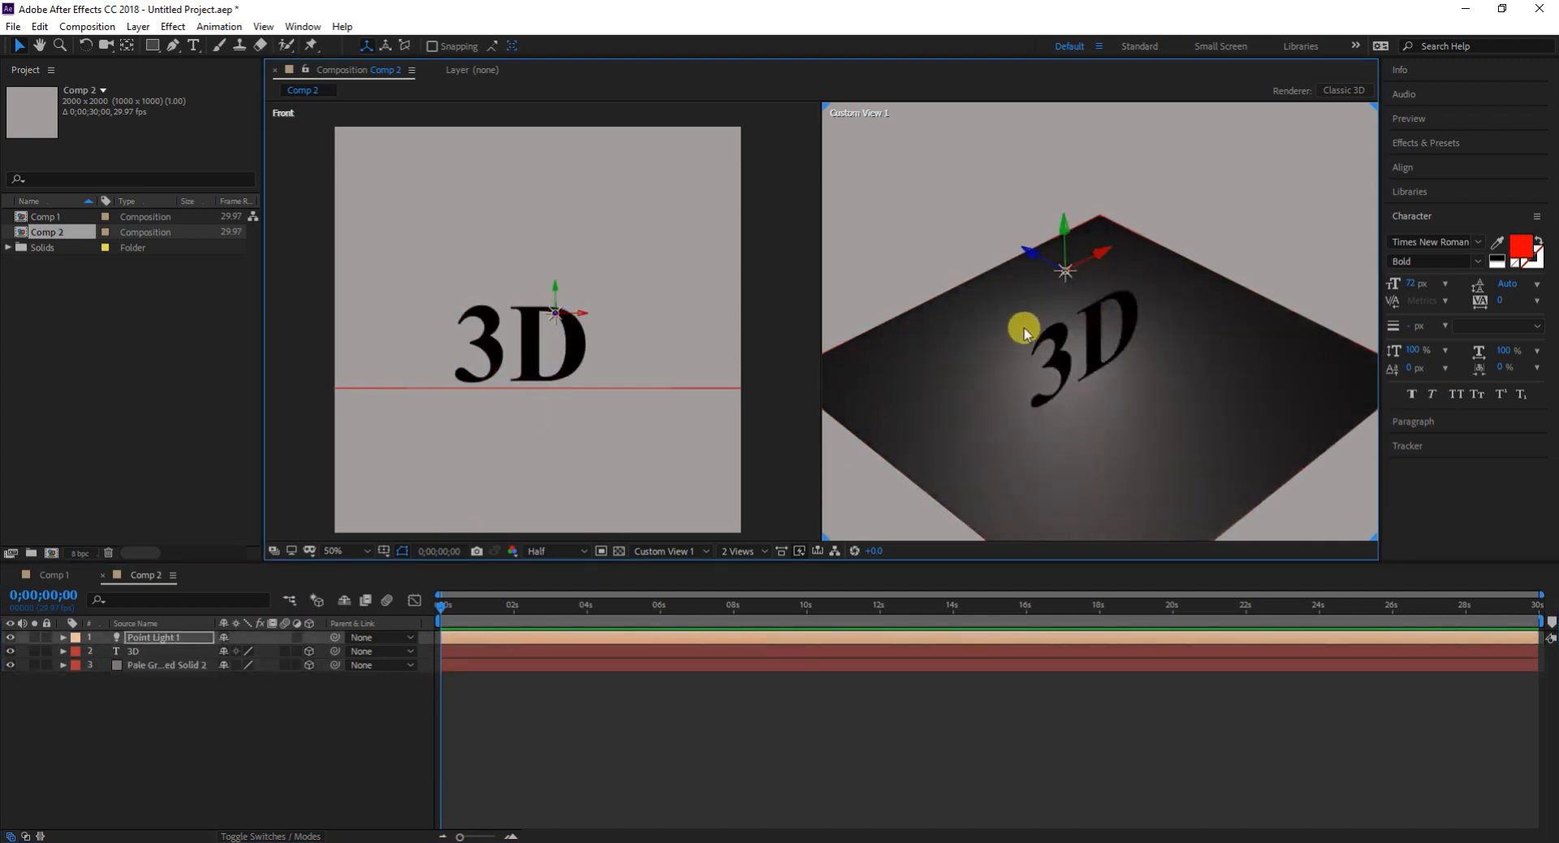
- Move the point light in front of the 3D text and center it above the letters in the Front view
{"action": "left_click_drag", "start_coordinate": [1065, 229], "coordinate": [1283, 389]}
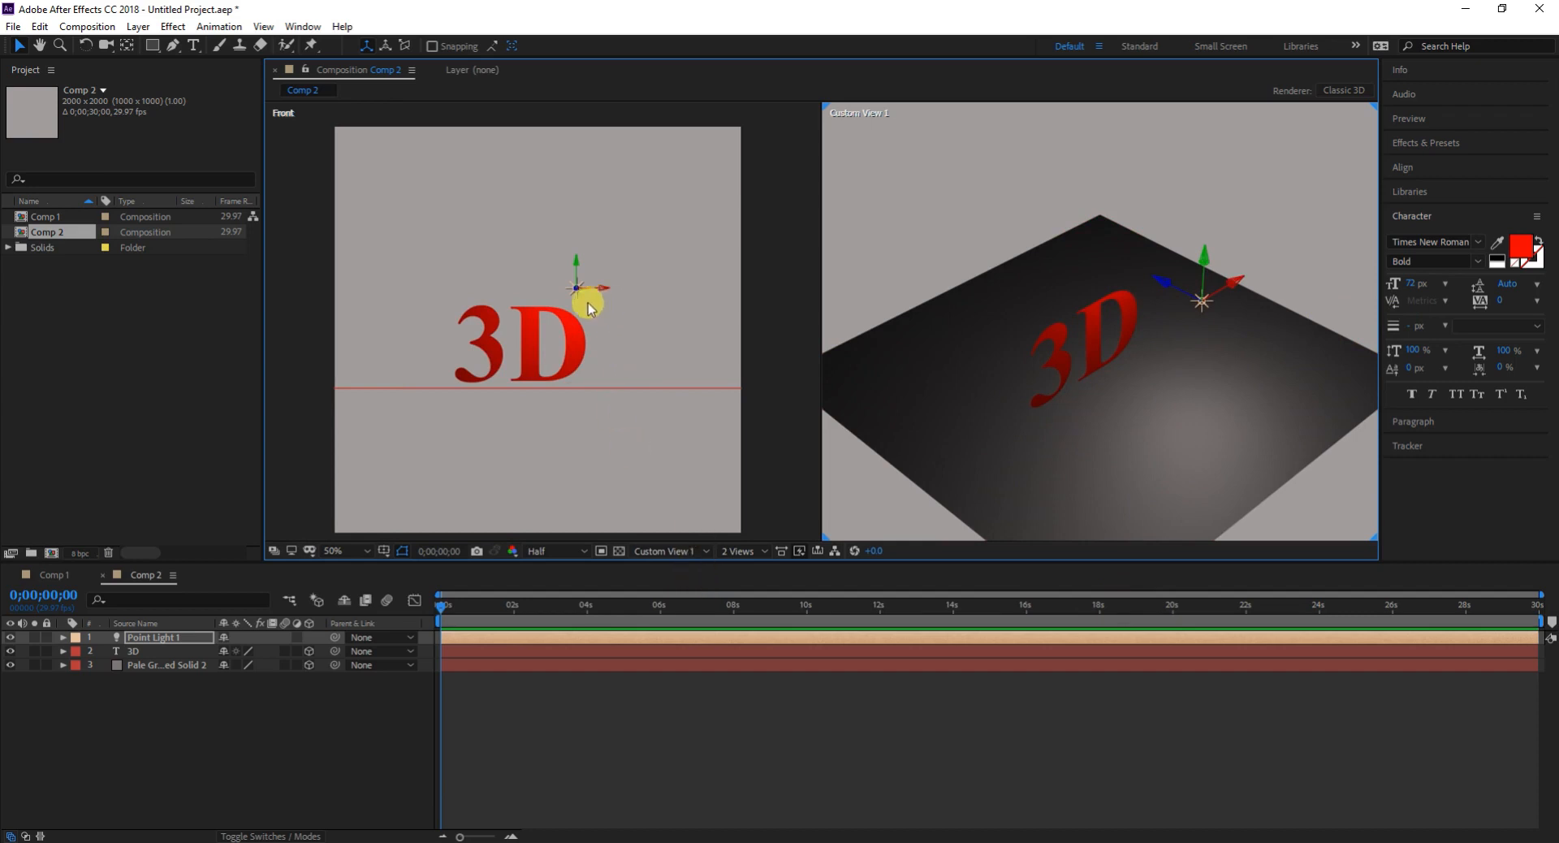
{"action": "scroll", "coordinate": [557, 263], "scroll_direction": "up", "scroll_amount": 2}
{"action": "left_click_drag", "start_coordinate": [663, 258], "coordinate": [560, 253]}
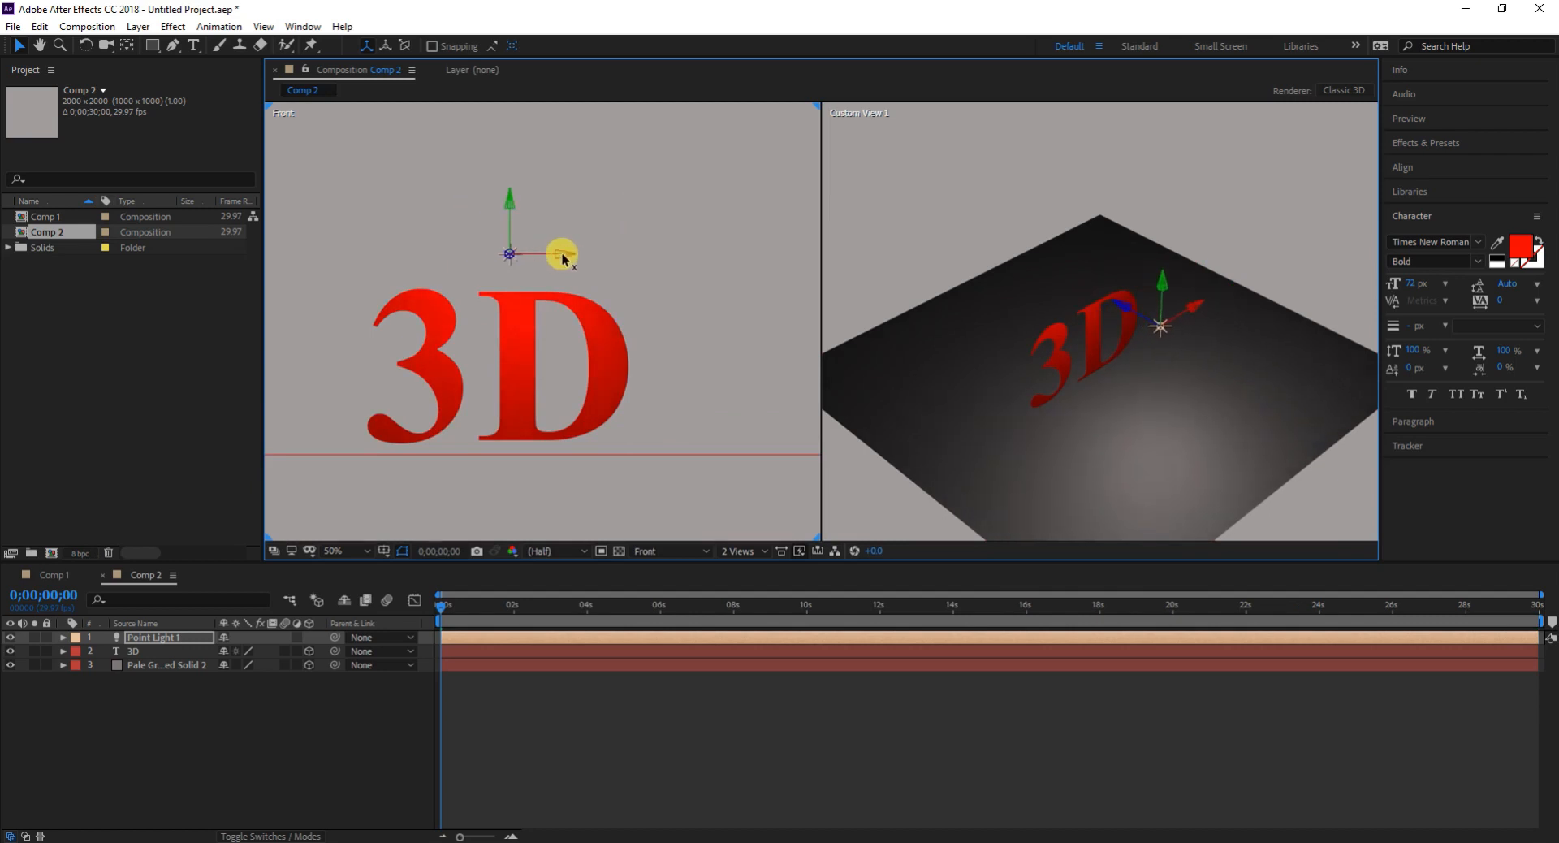
- Switch the Front view to Top and move the point light closer to the 3D text and slightly left
{"action": "left_click", "coordinate": [653, 554]}
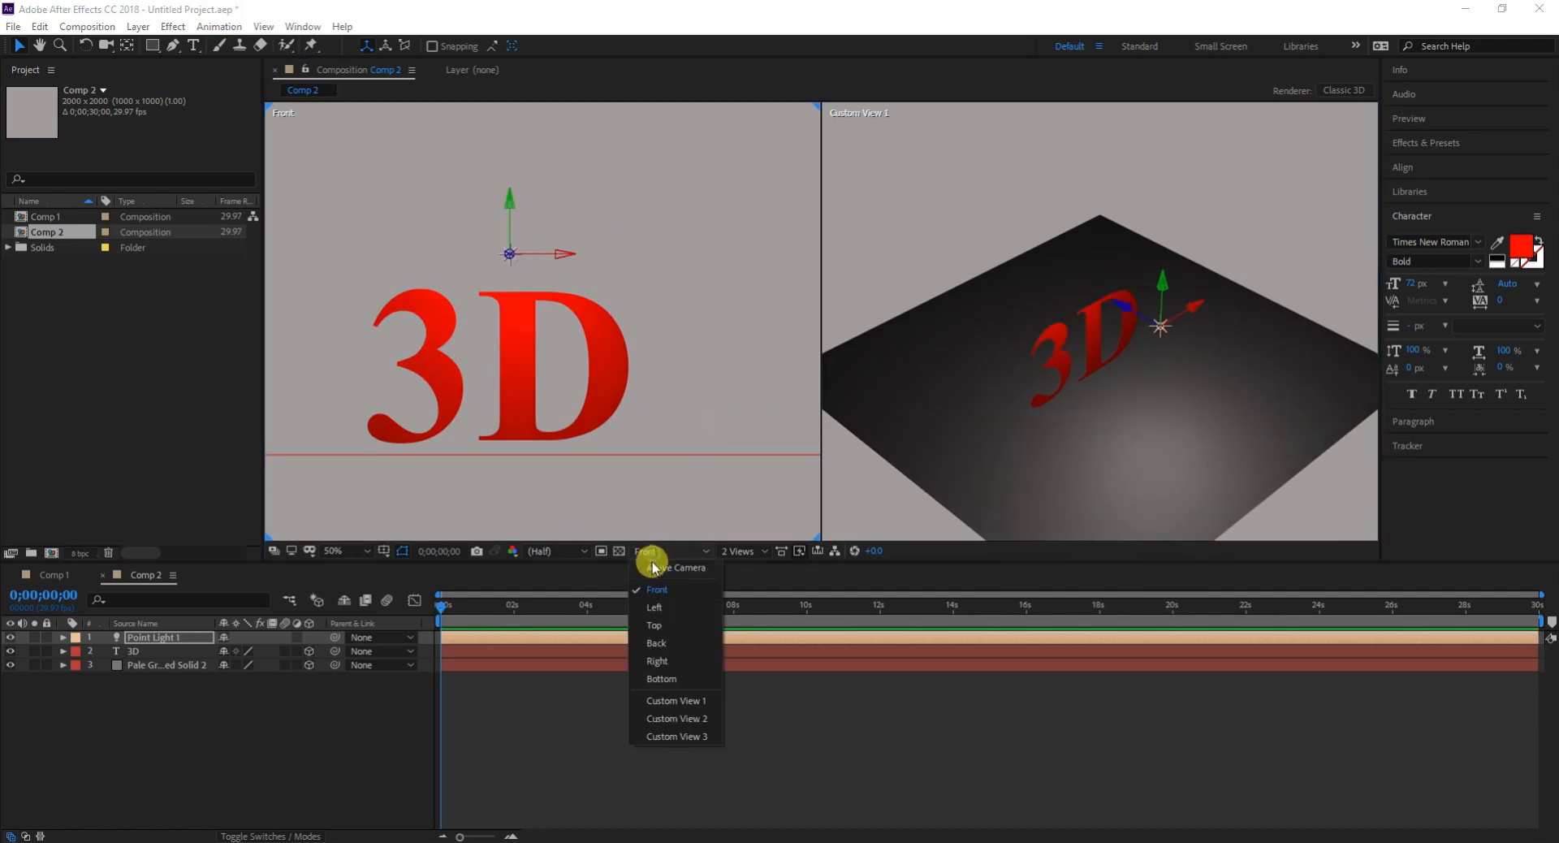
{"action": "left_click", "coordinate": [657, 630]}
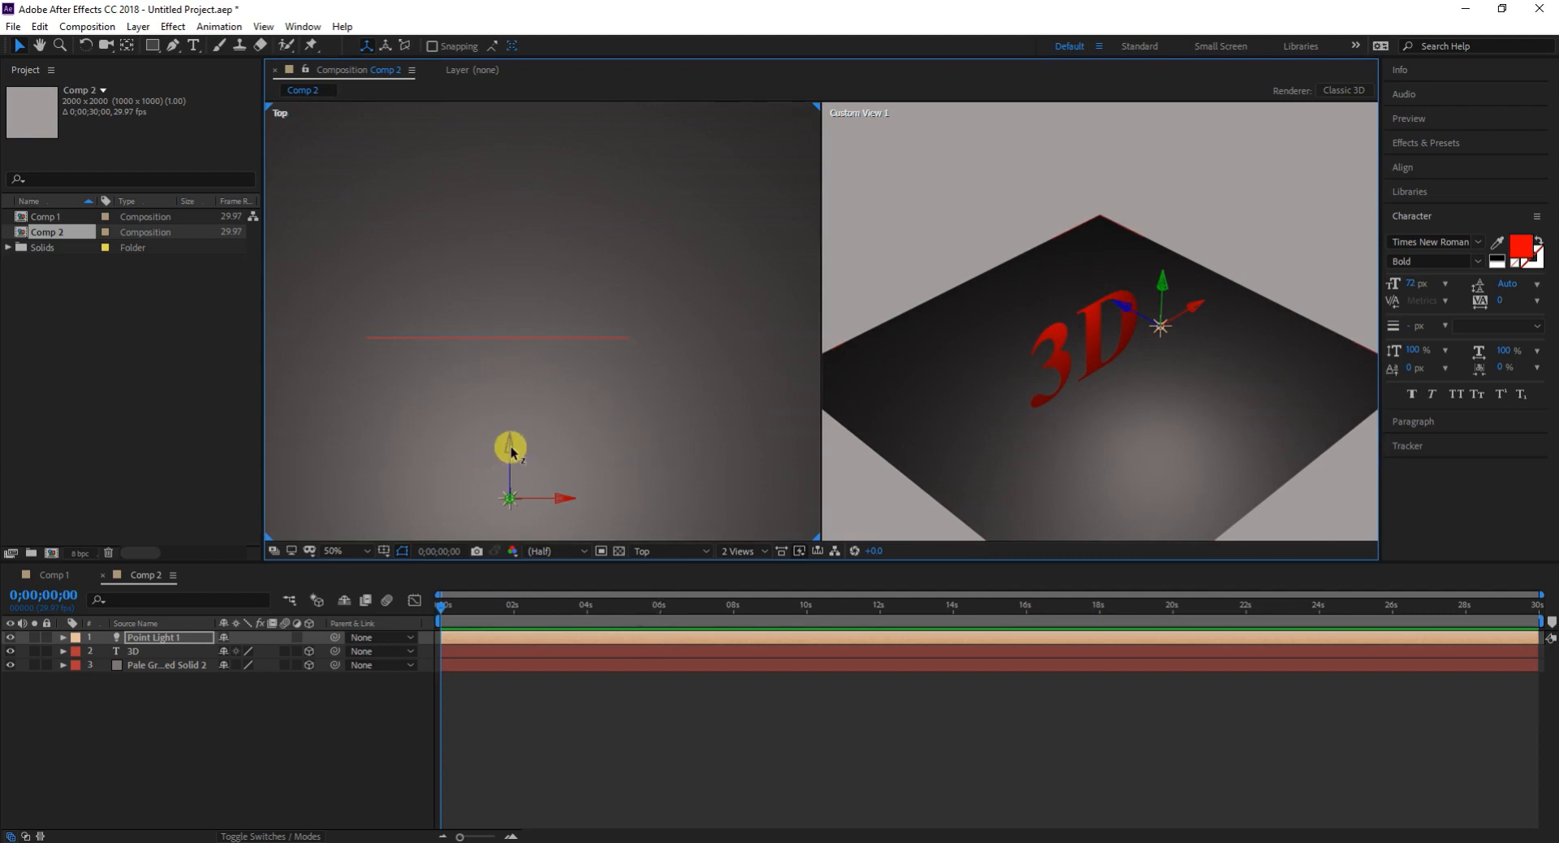
{"action": "left_click_drag", "start_coordinate": [509, 449], "coordinate": [511, 374]}
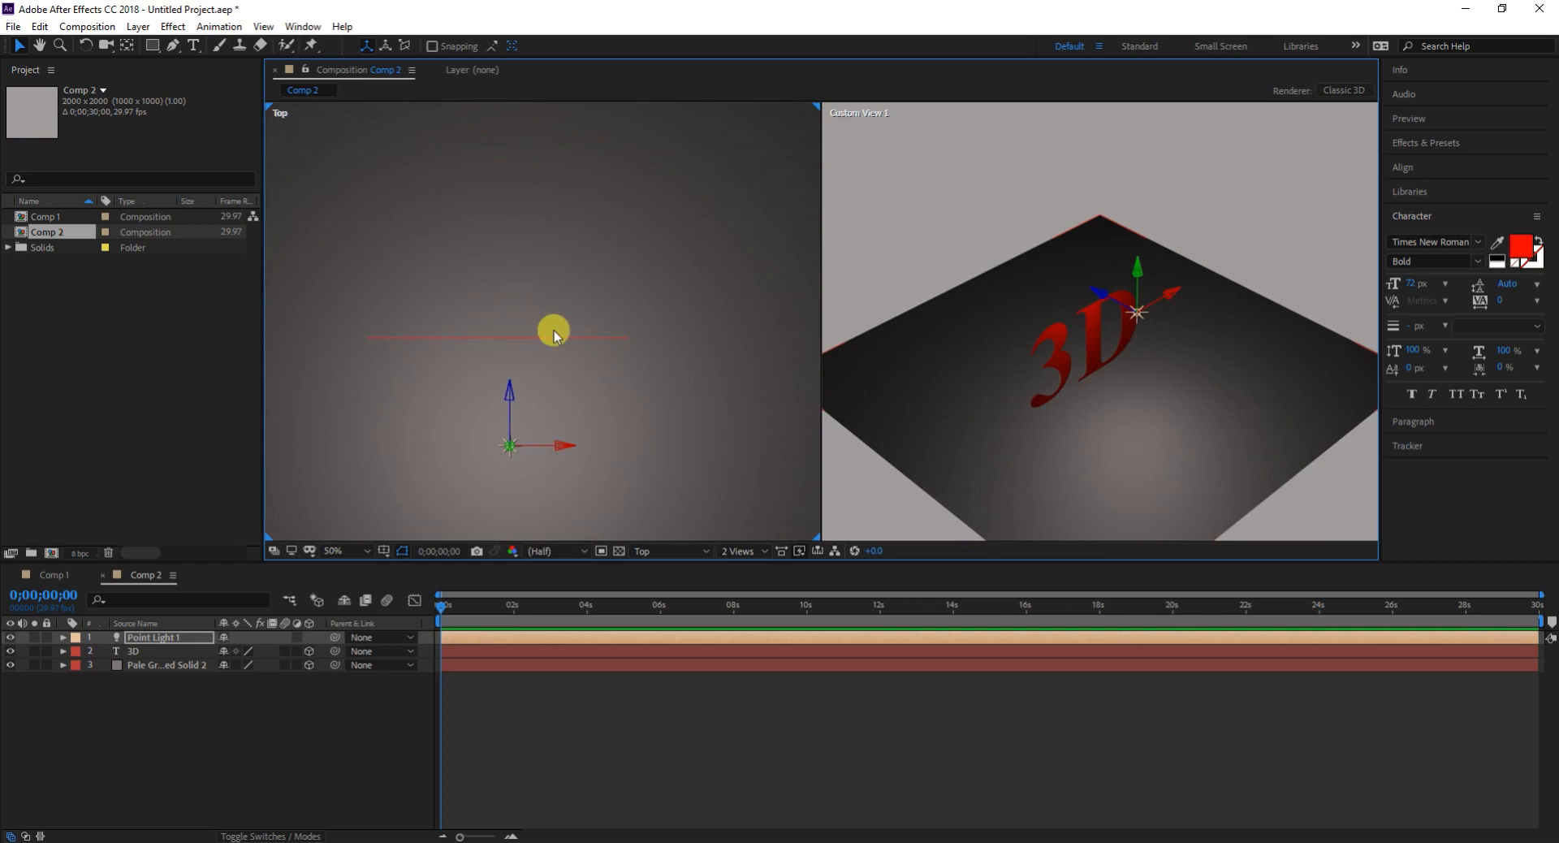
{"action": "left_click_drag", "start_coordinate": [511, 399], "coordinate": [536, 369]}
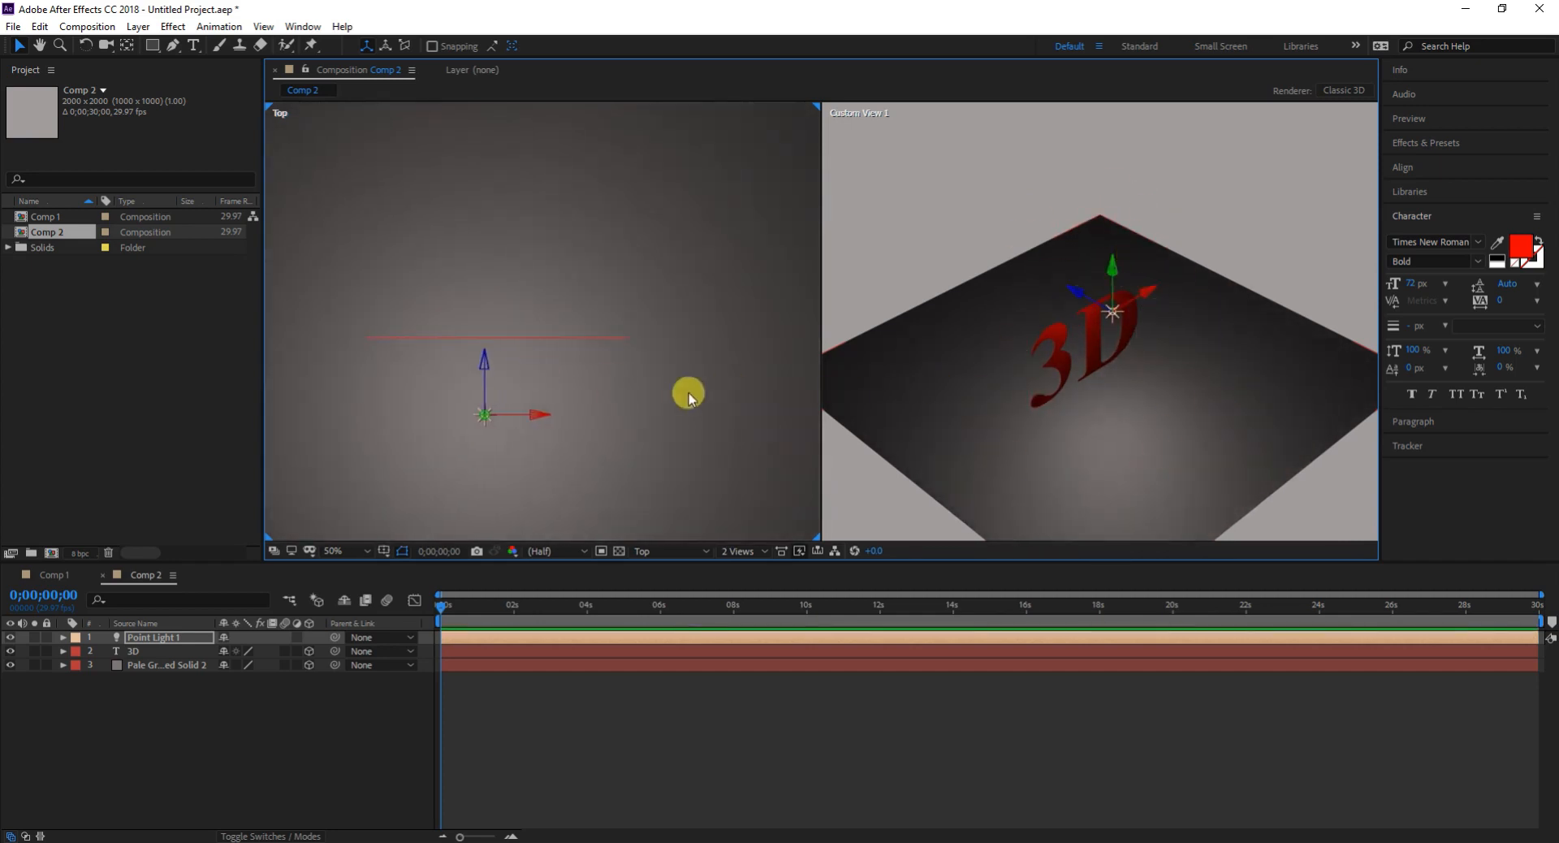
- Move the point light farther away from the front of the 3D text in the Top view
{"action": "left_click", "coordinate": [536, 420]}
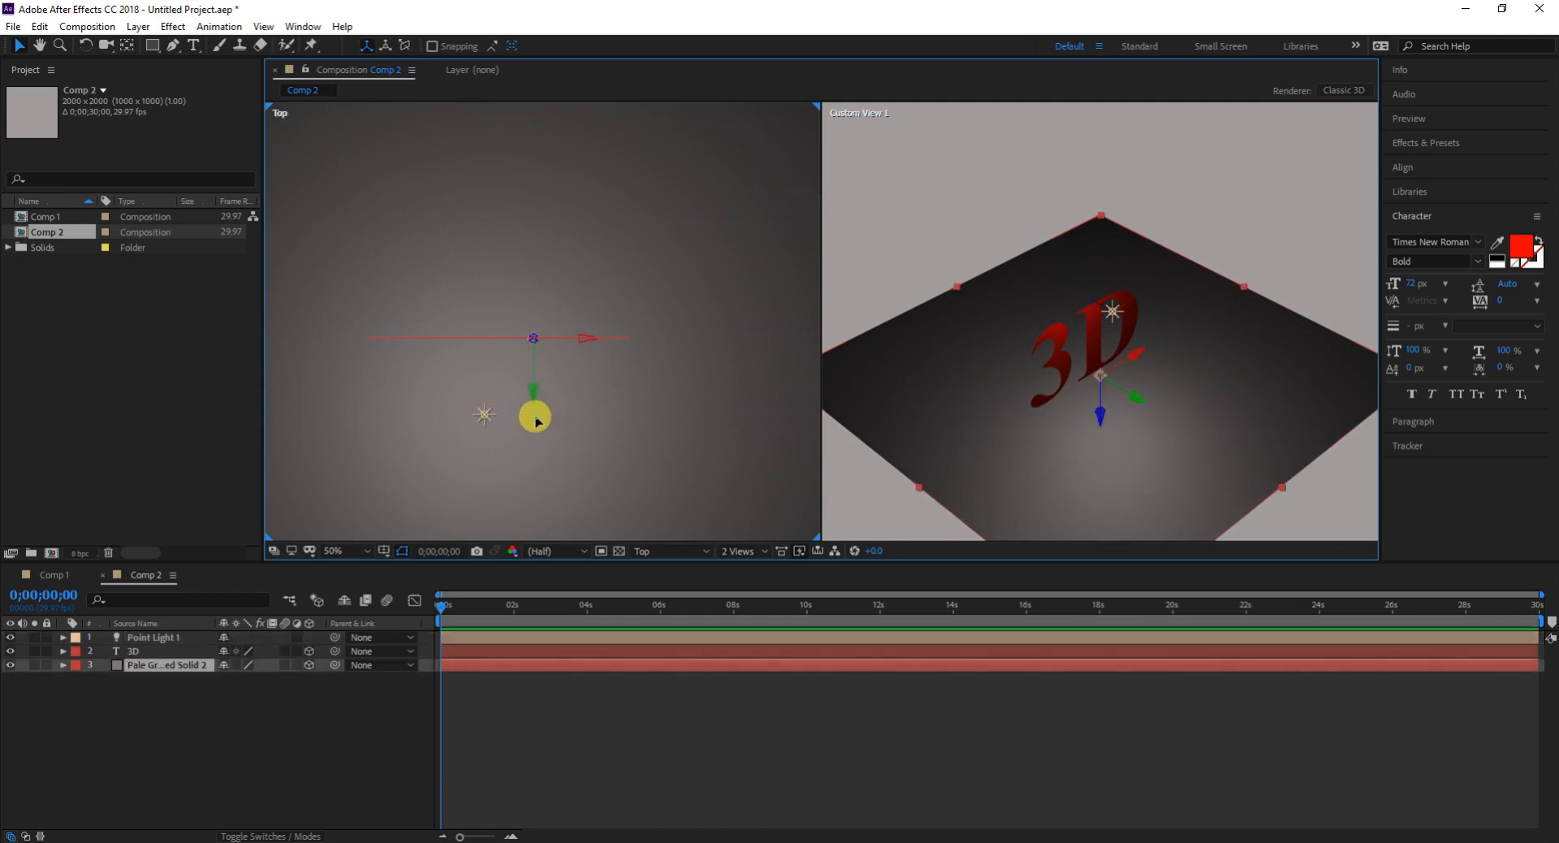
{"action": "left_click", "coordinate": [483, 415]}
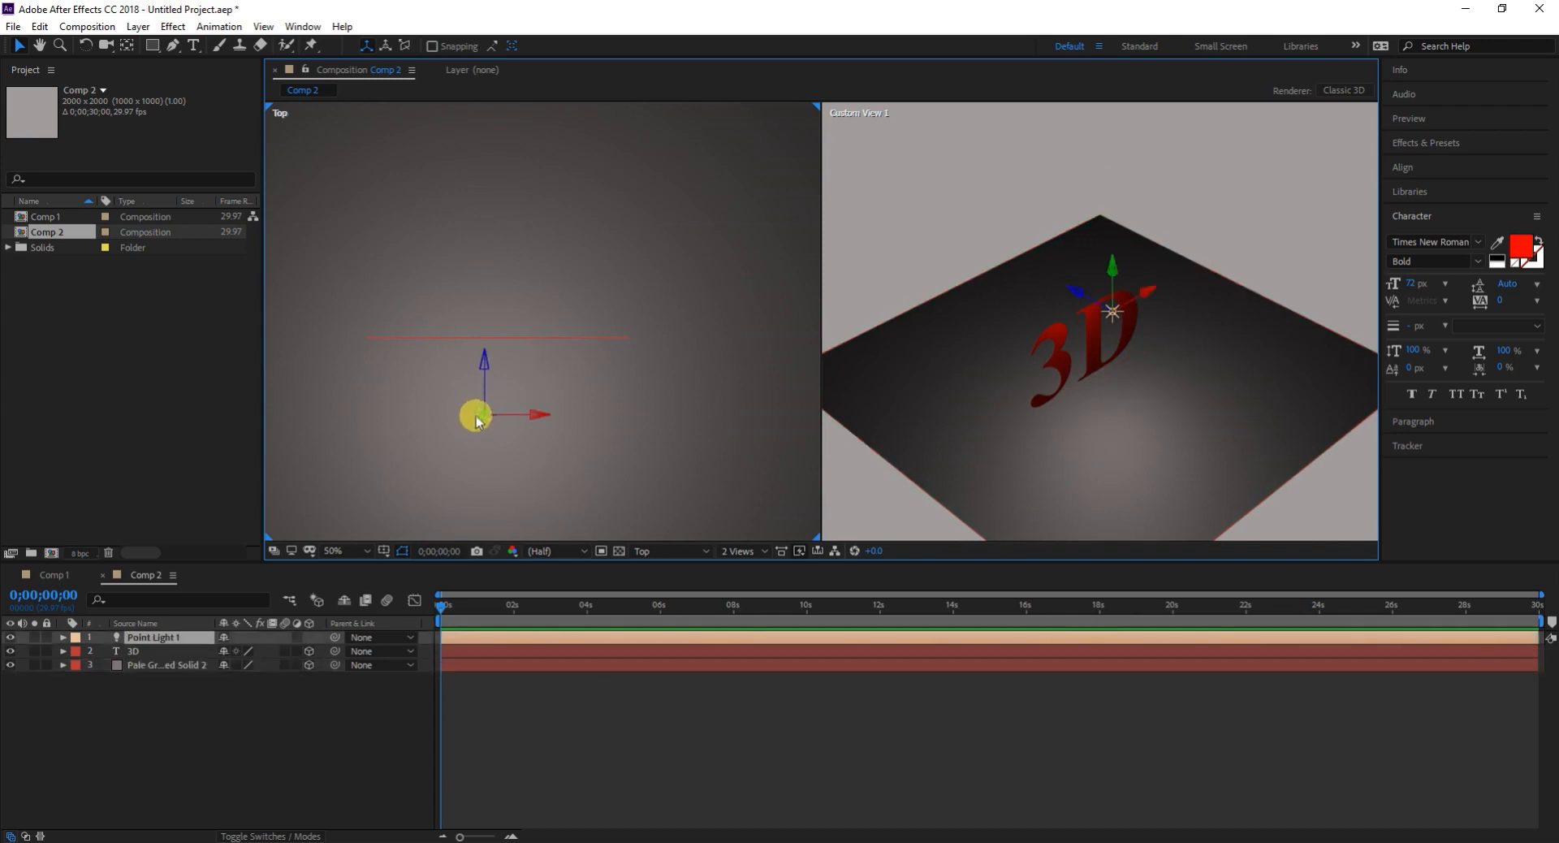
{"action": "left_click", "coordinate": [1075, 298]}
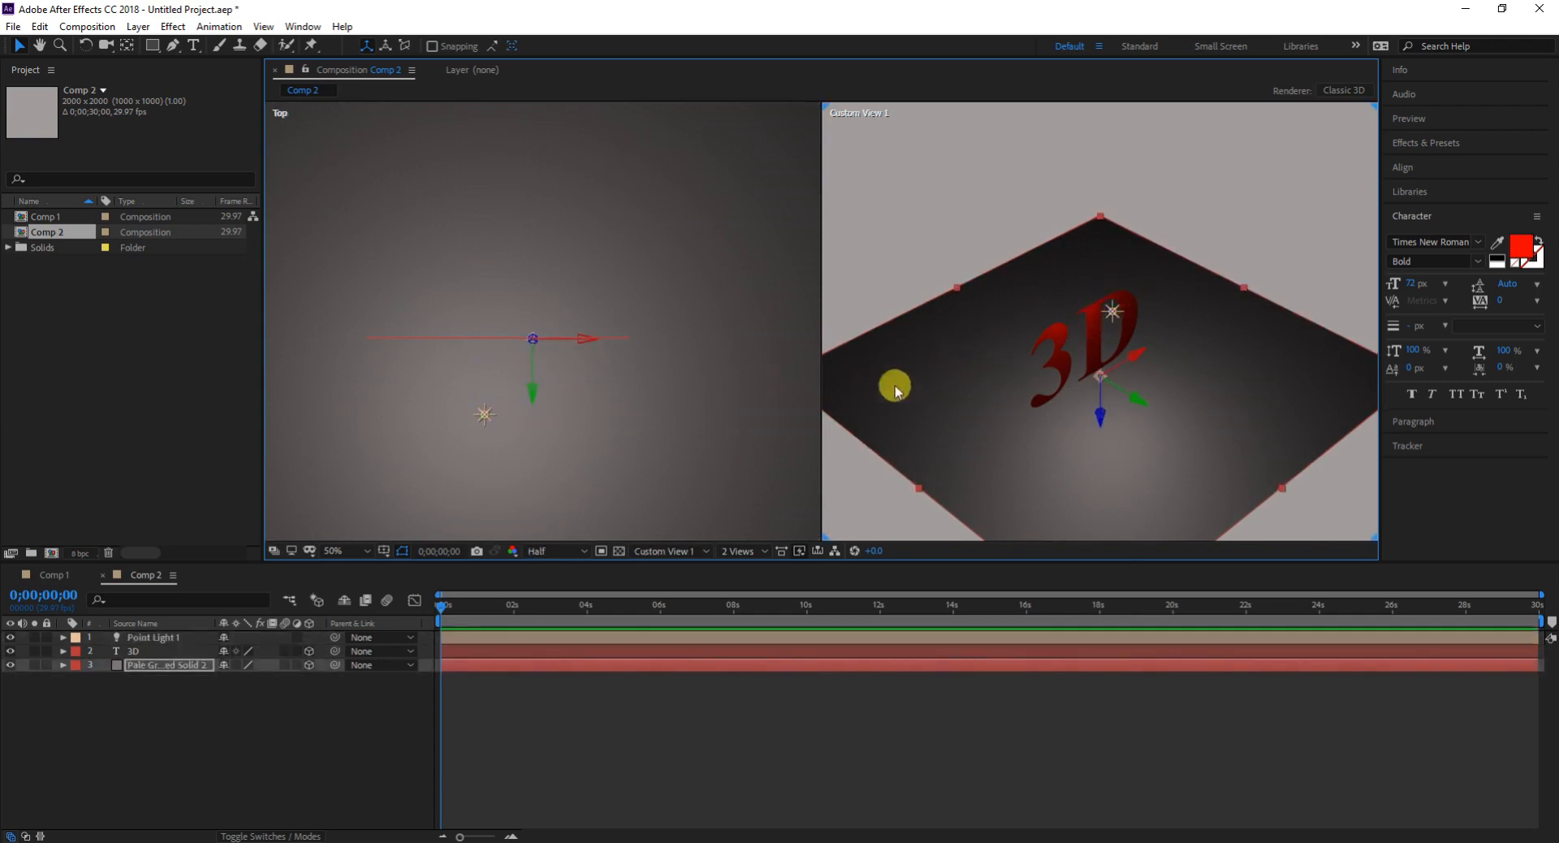
{"action": "left_click", "coordinate": [157, 639]}
{"action": "left_click_drag", "start_coordinate": [484, 366], "coordinate": [516, 506]}
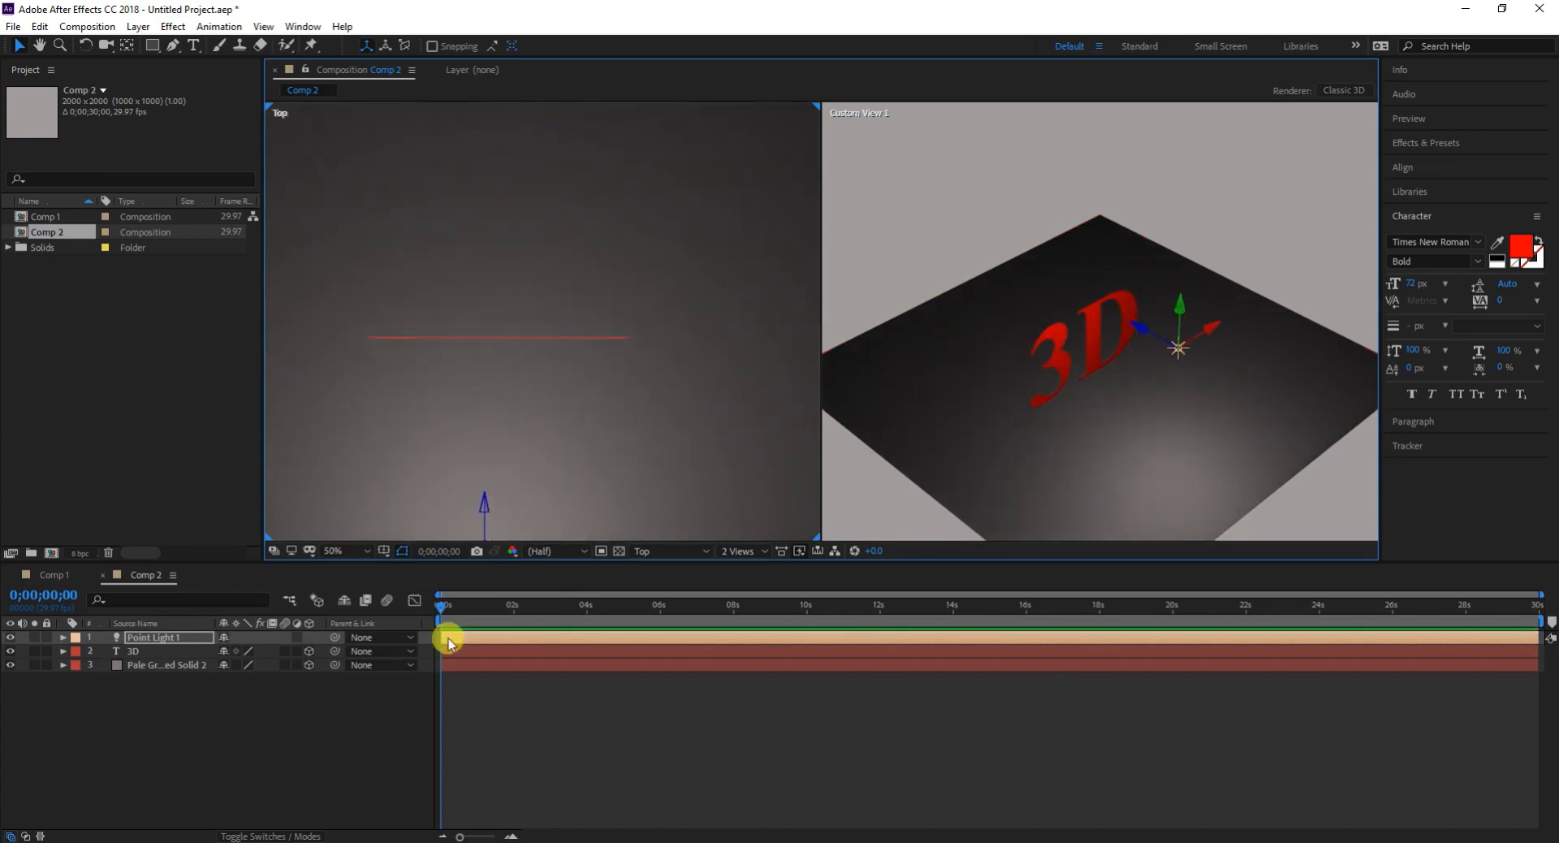
- Enable Casts Shadows in the point light's settings
{"action": "double_click", "coordinate": [177, 638]}
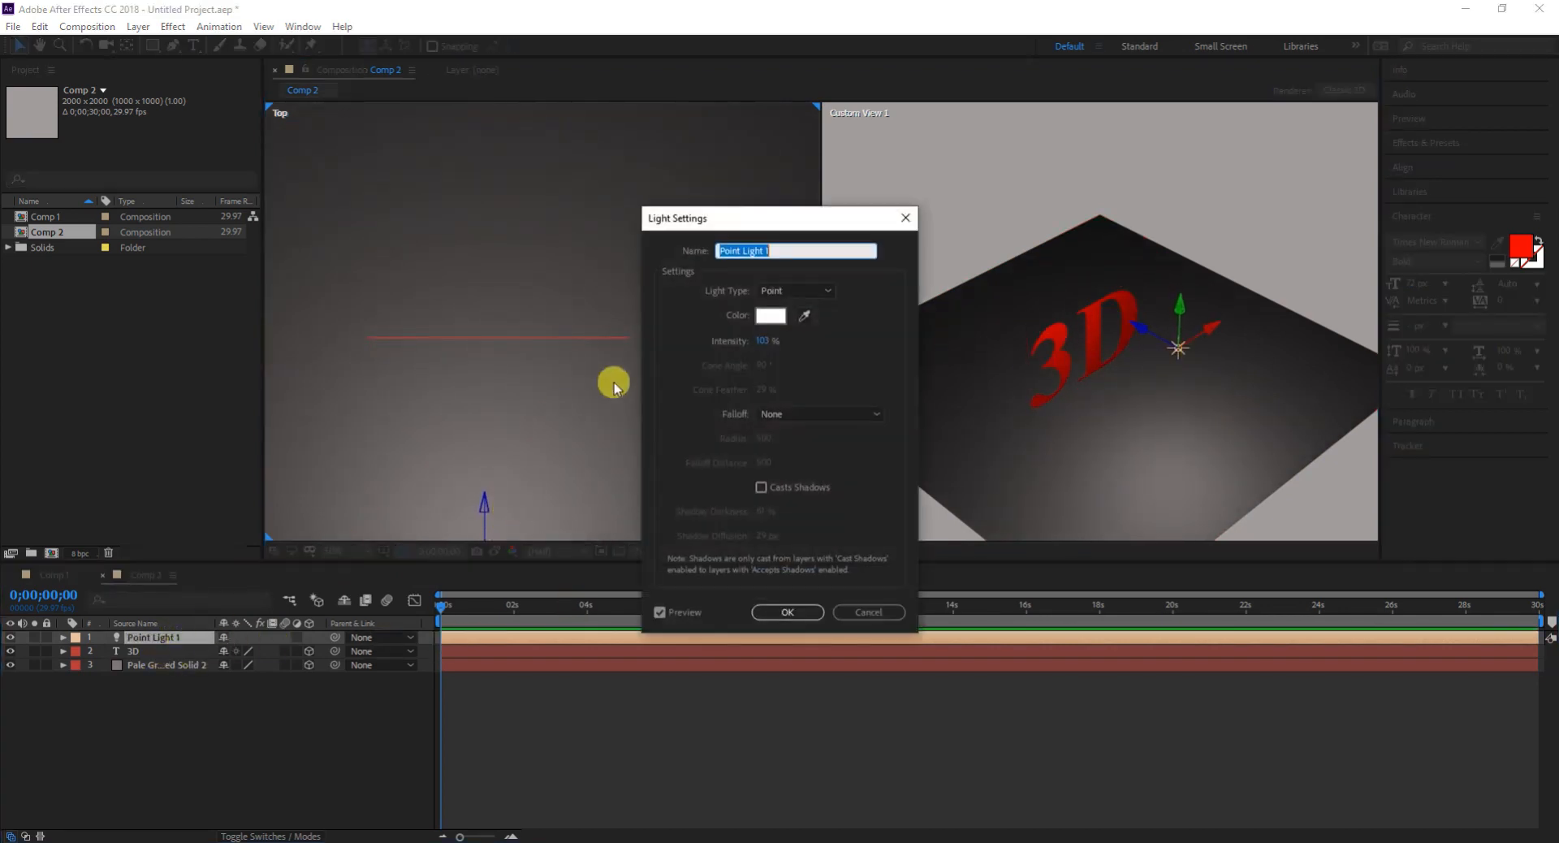
{"action": "left_click", "coordinate": [761, 488]}
{"action": "left_click", "coordinate": [789, 613]}
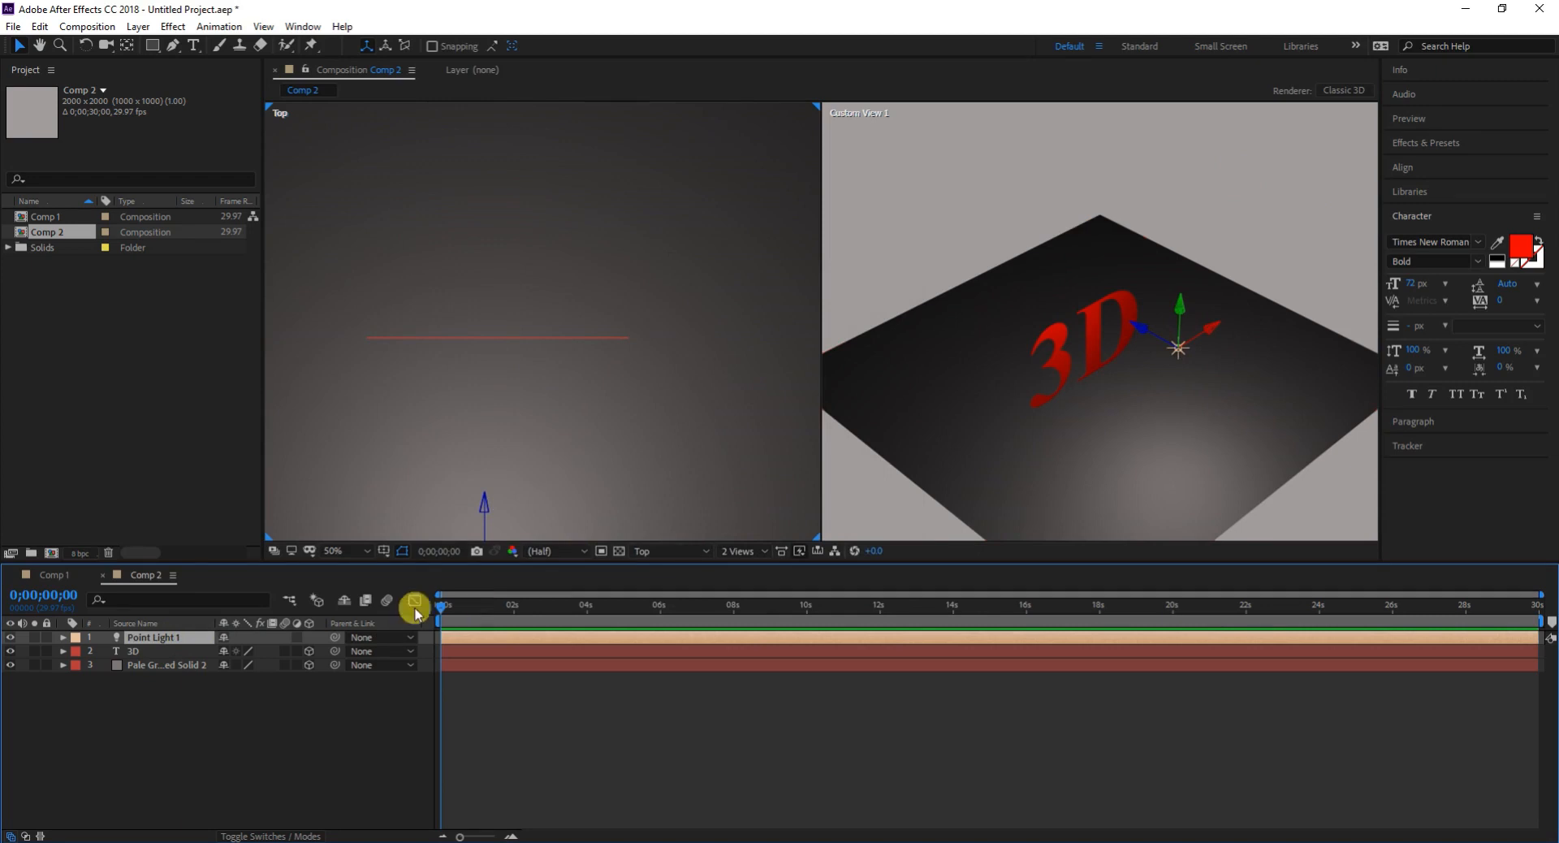
- Set Casts Shadows to On in the 3D text layer's Material Options
{"action": "left_click", "coordinate": [63, 651]}
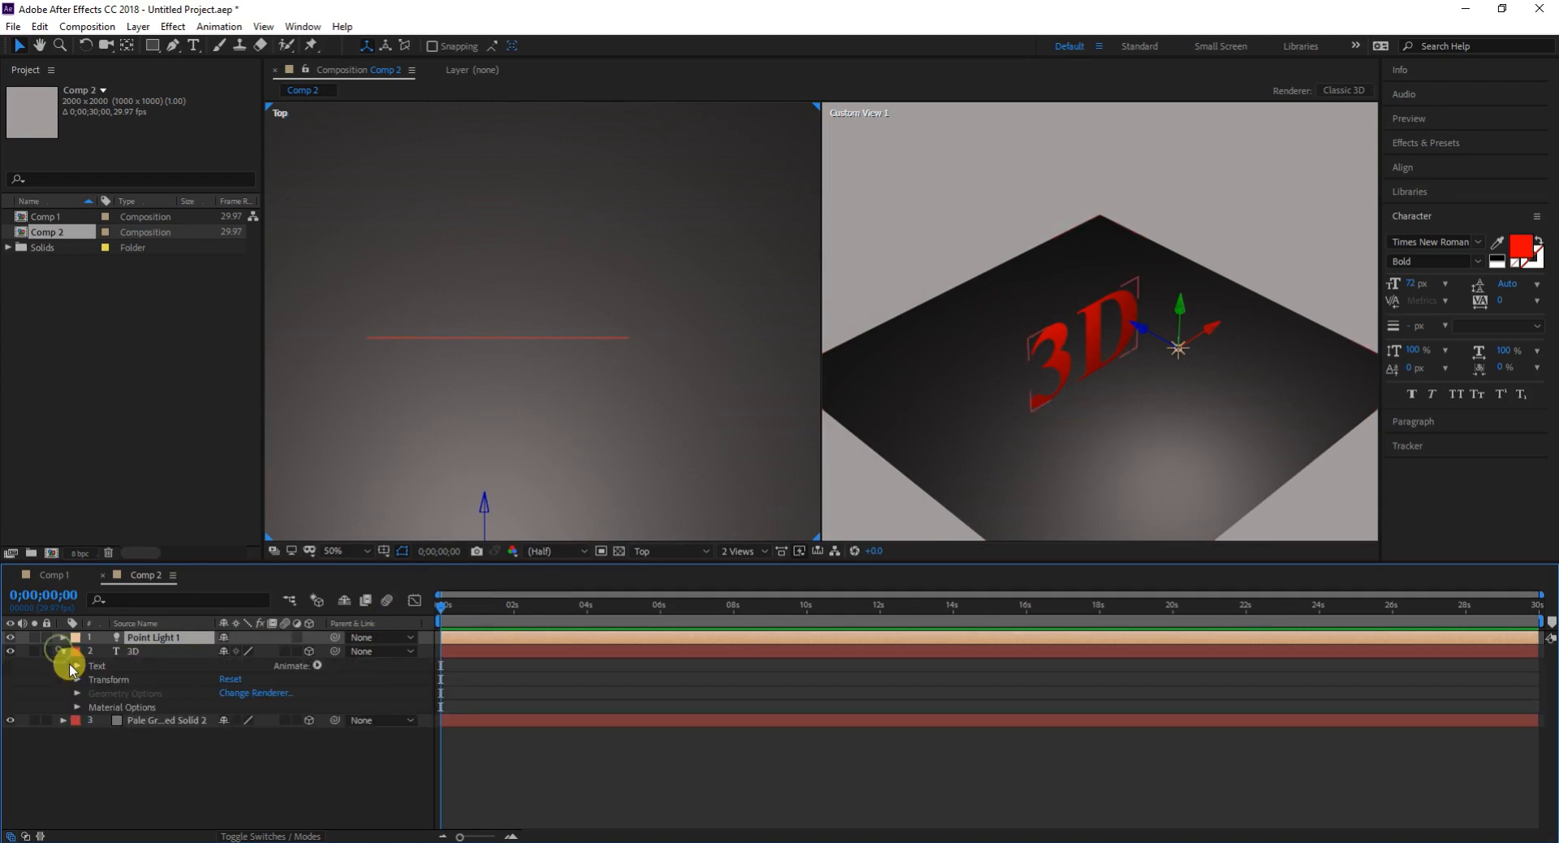
{"action": "left_click", "coordinate": [77, 707]}
{"action": "scroll", "coordinate": [98, 739], "scroll_direction": "down", "scroll_amount": 1}
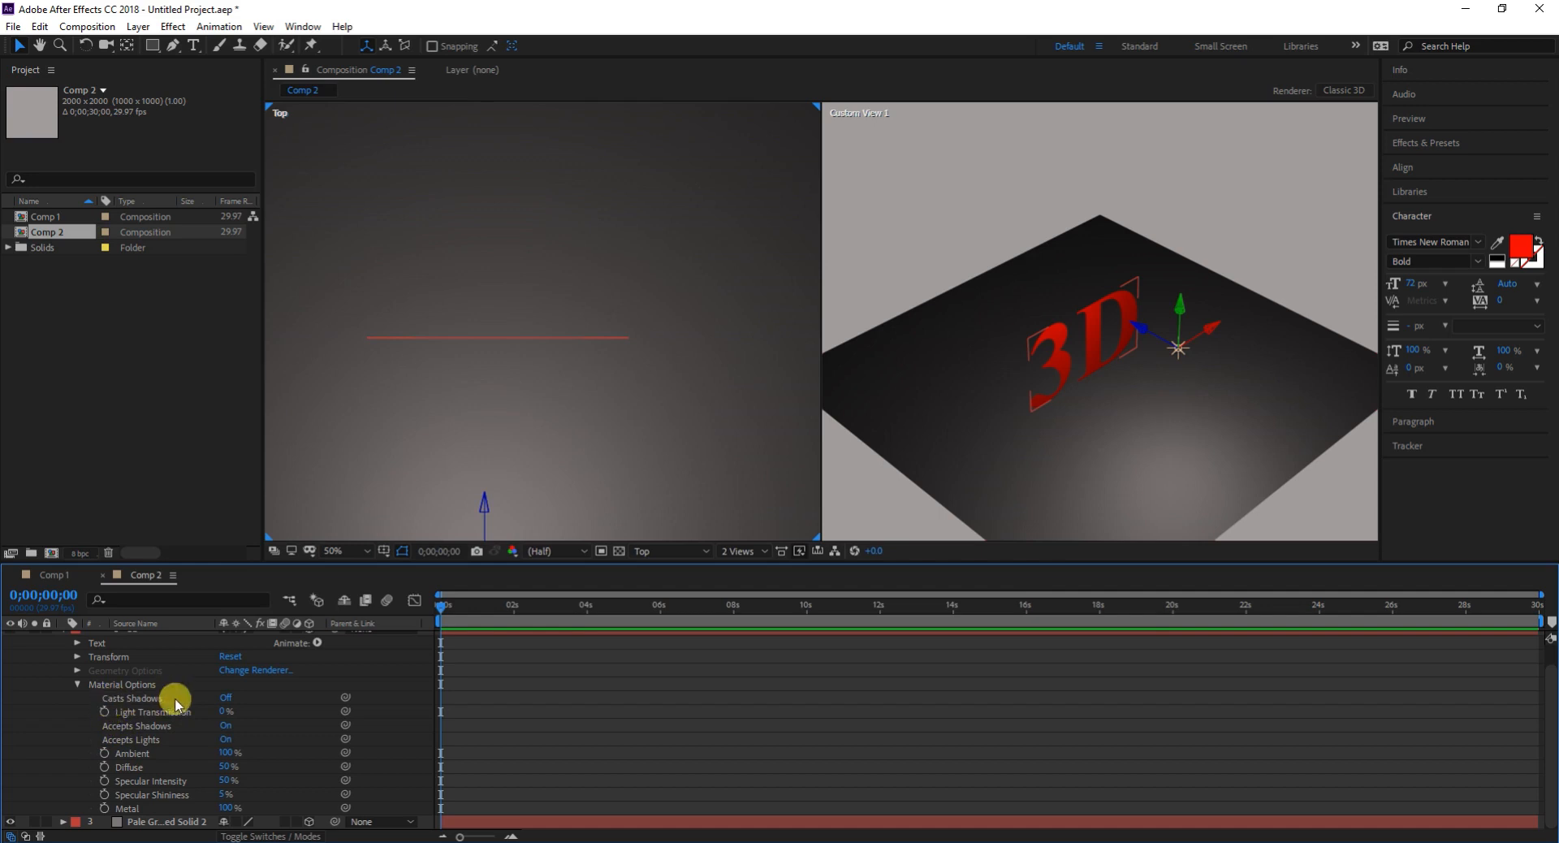
{"action": "left_click", "coordinate": [224, 698]}
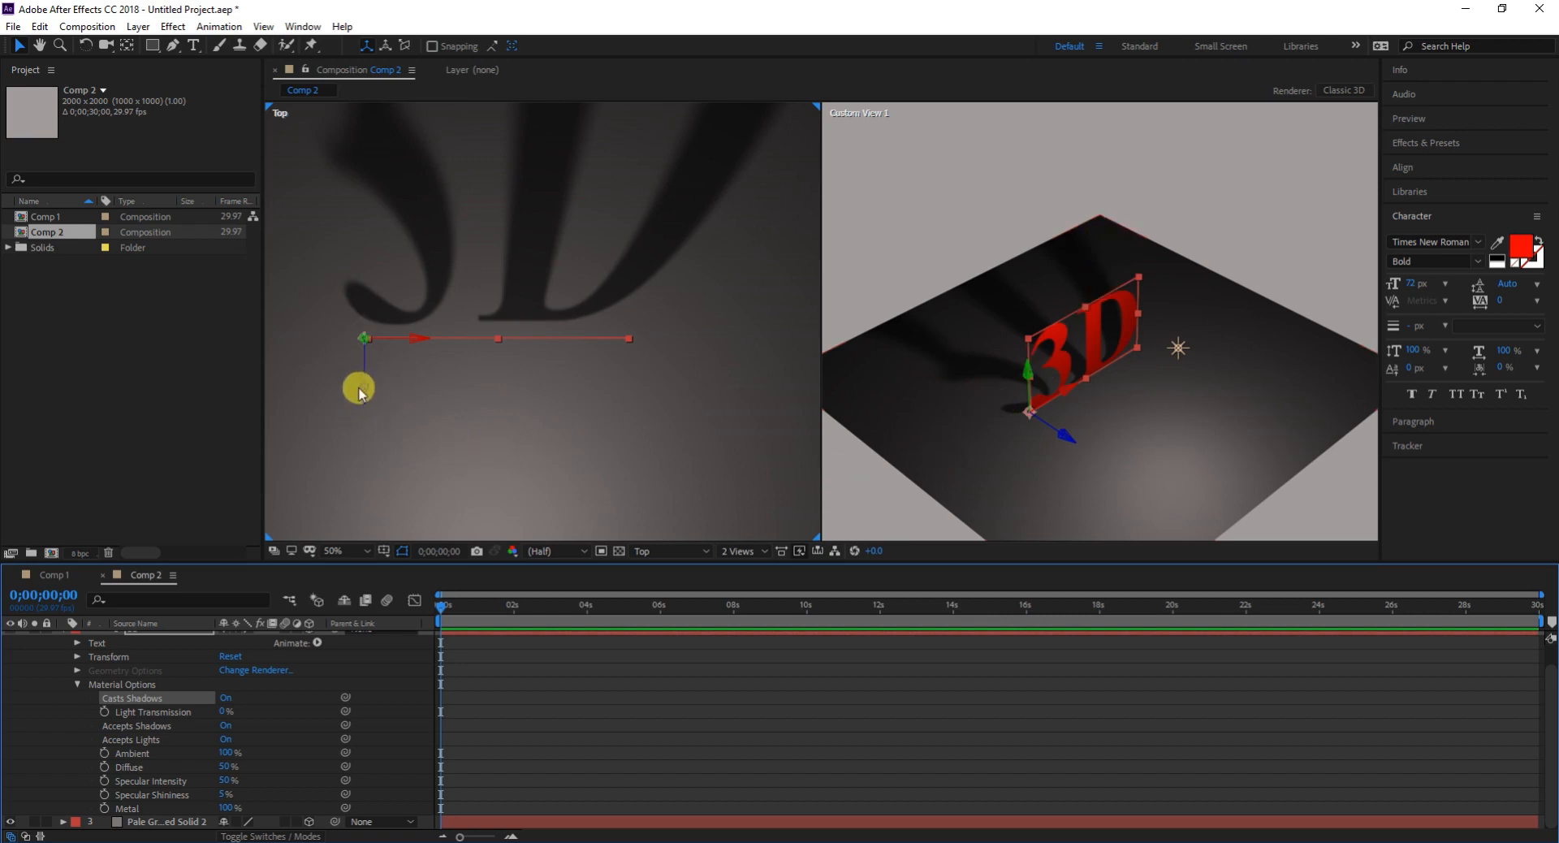
- Move the 3D text back, away from the point light, along its depth axis in the Top view
{"action": "left_click_drag", "start_coordinate": [363, 398], "coordinate": [393, 335]}
{"action": "left_click", "coordinate": [1176, 358]}
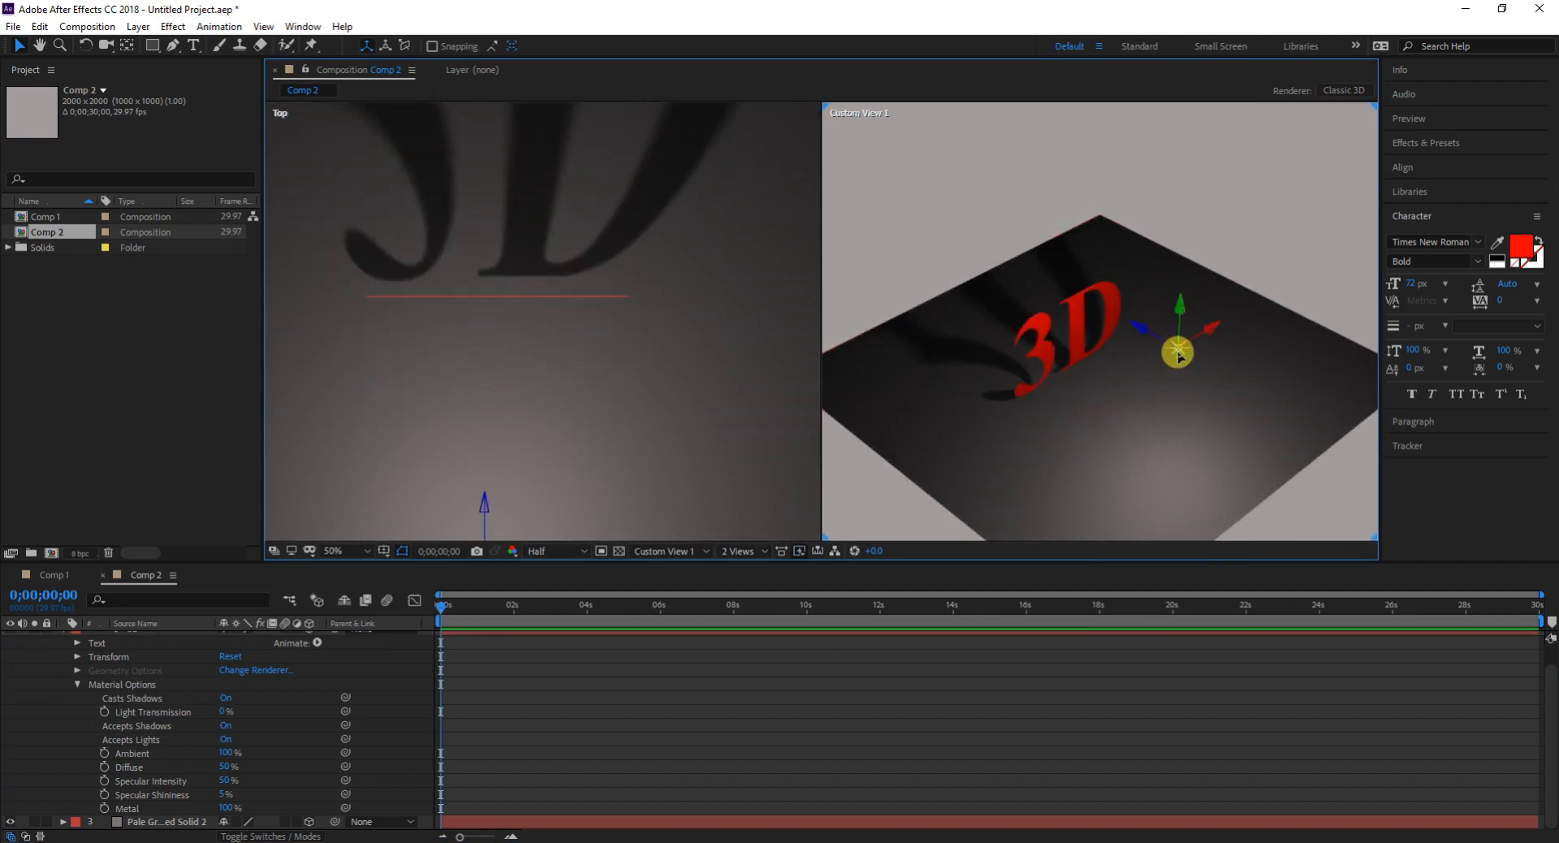
{"action": "left_click", "coordinate": [1140, 345]}
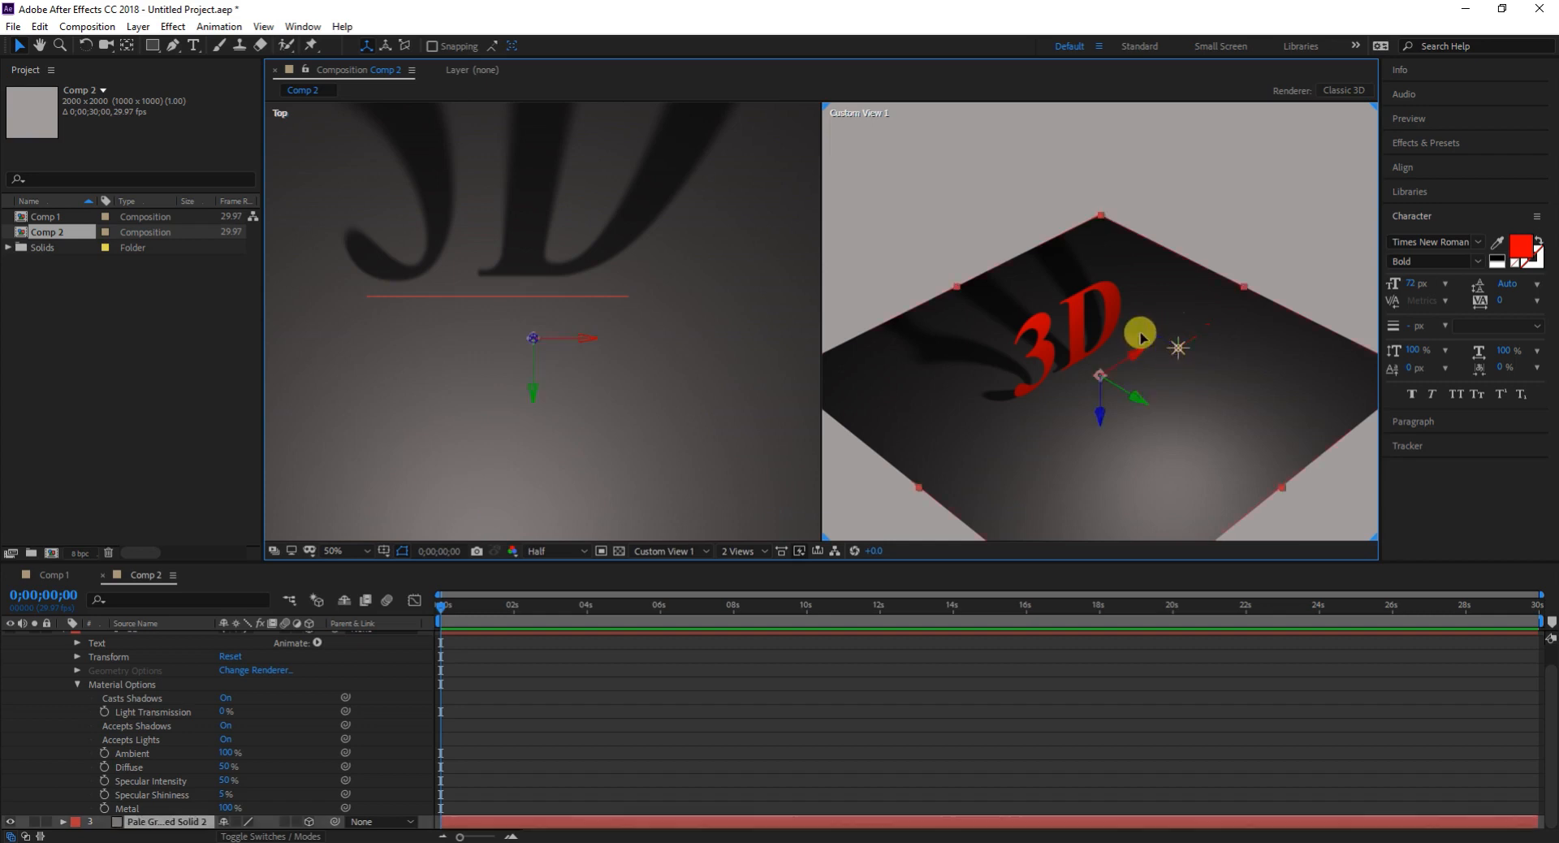
{"action": "key", "text": "ctrl+z"}
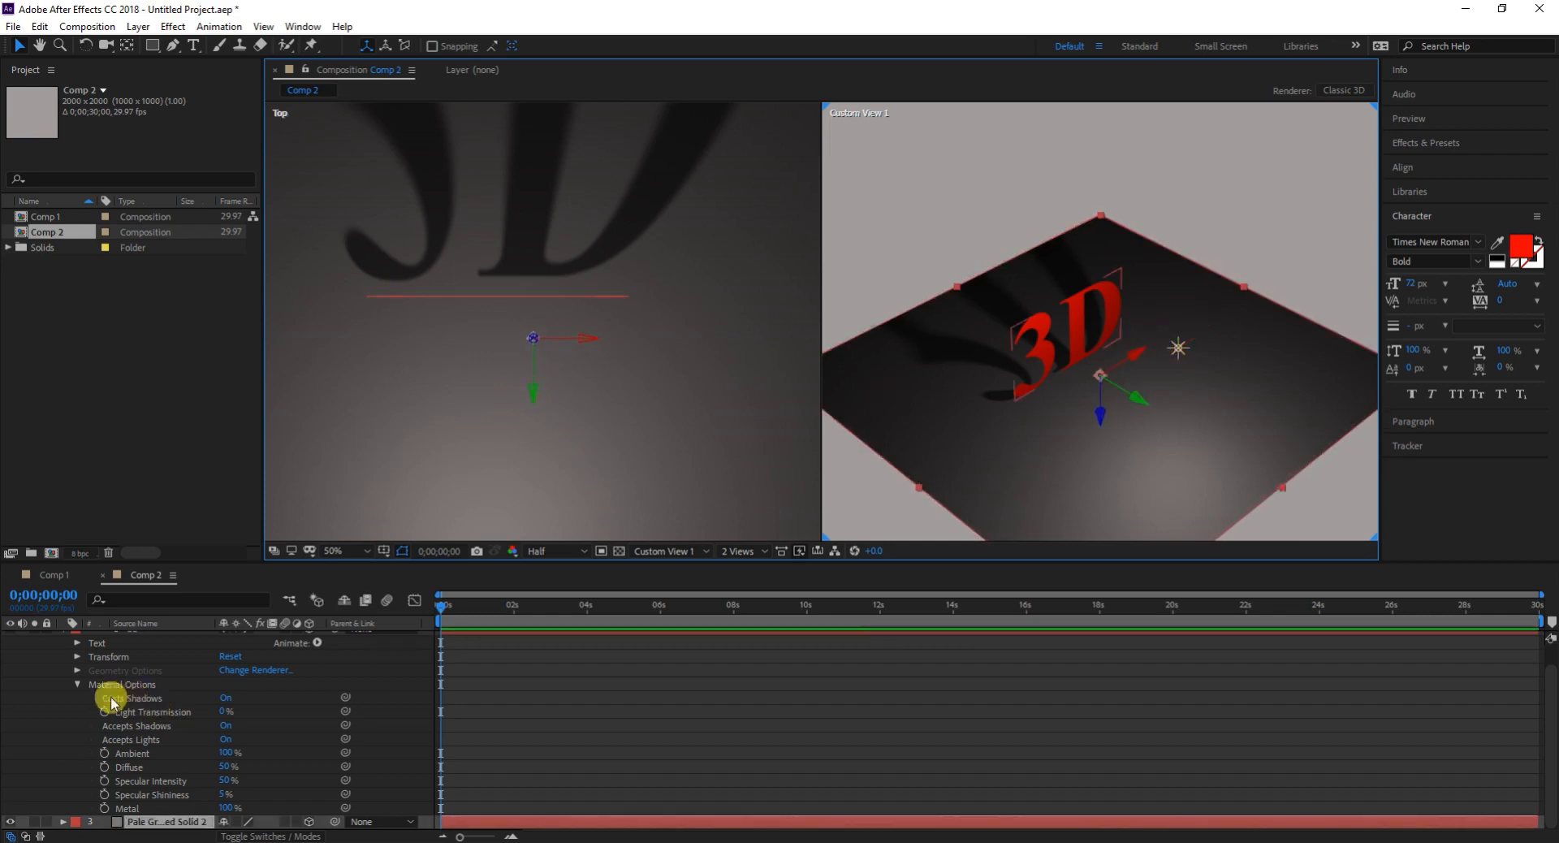
- Collapse the 3D text layer's properties and return the text to its earlier depth position
{"action": "scroll", "coordinate": [81, 727], "scroll_direction": "up", "scroll_amount": 1}
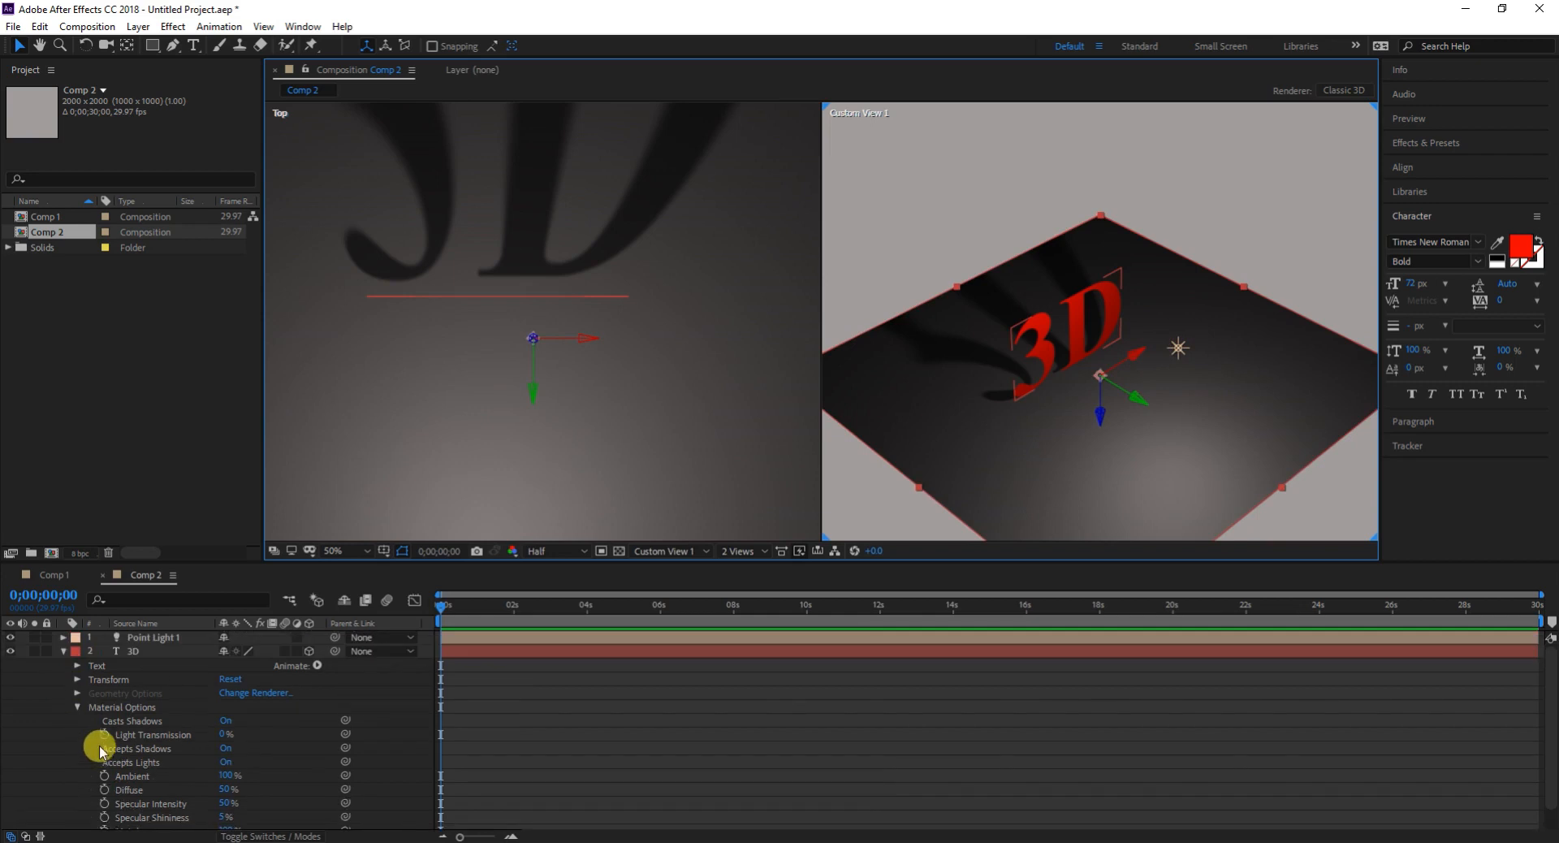
{"action": "left_click", "coordinate": [63, 651]}
{"action": "left_click", "coordinate": [140, 637]}
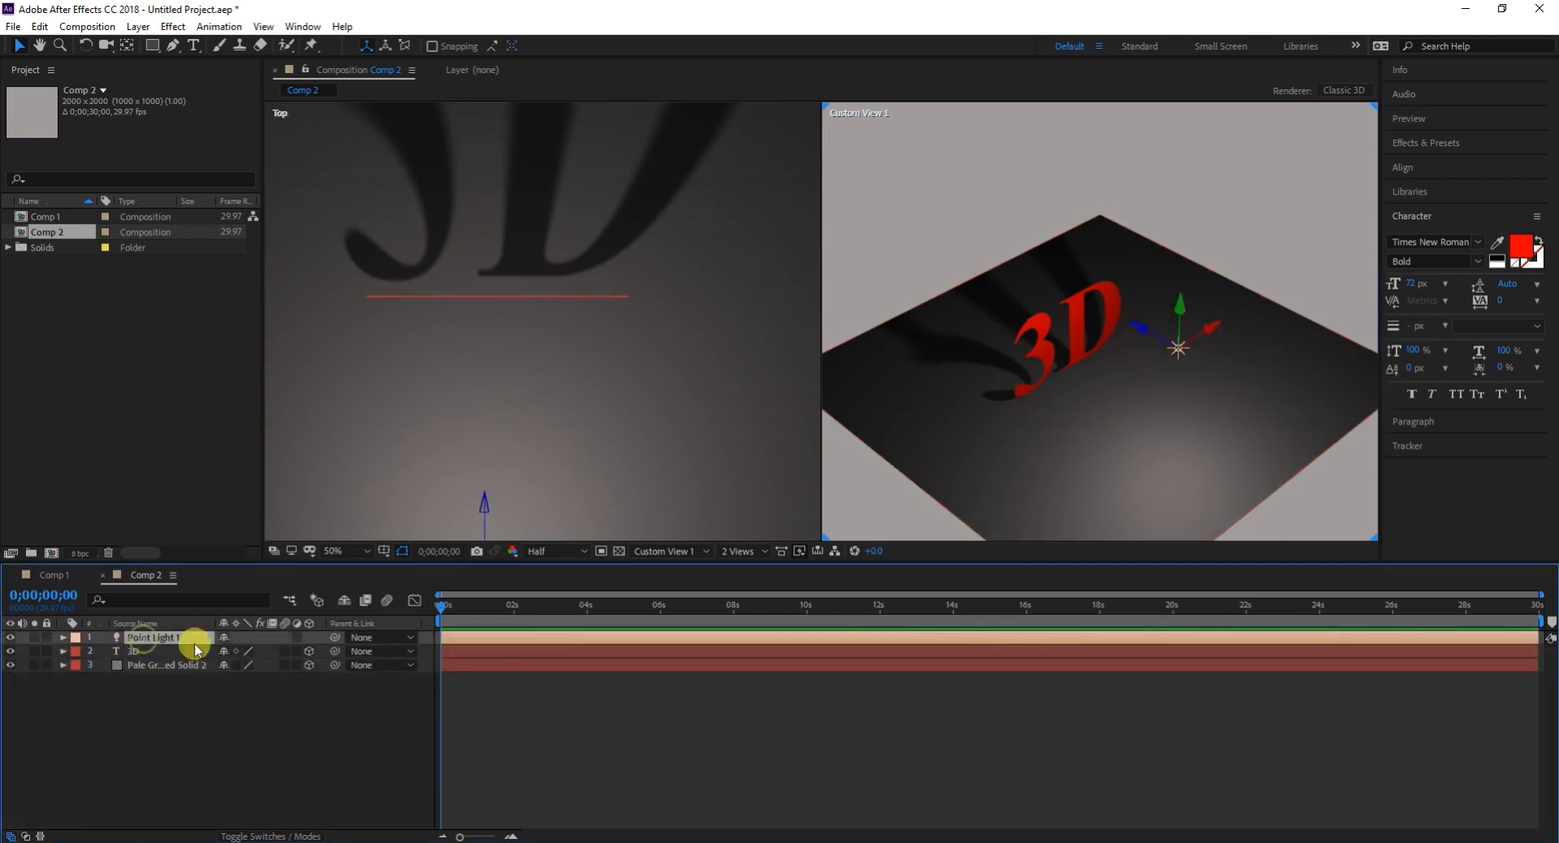
{"action": "left_click", "coordinate": [1139, 339]}
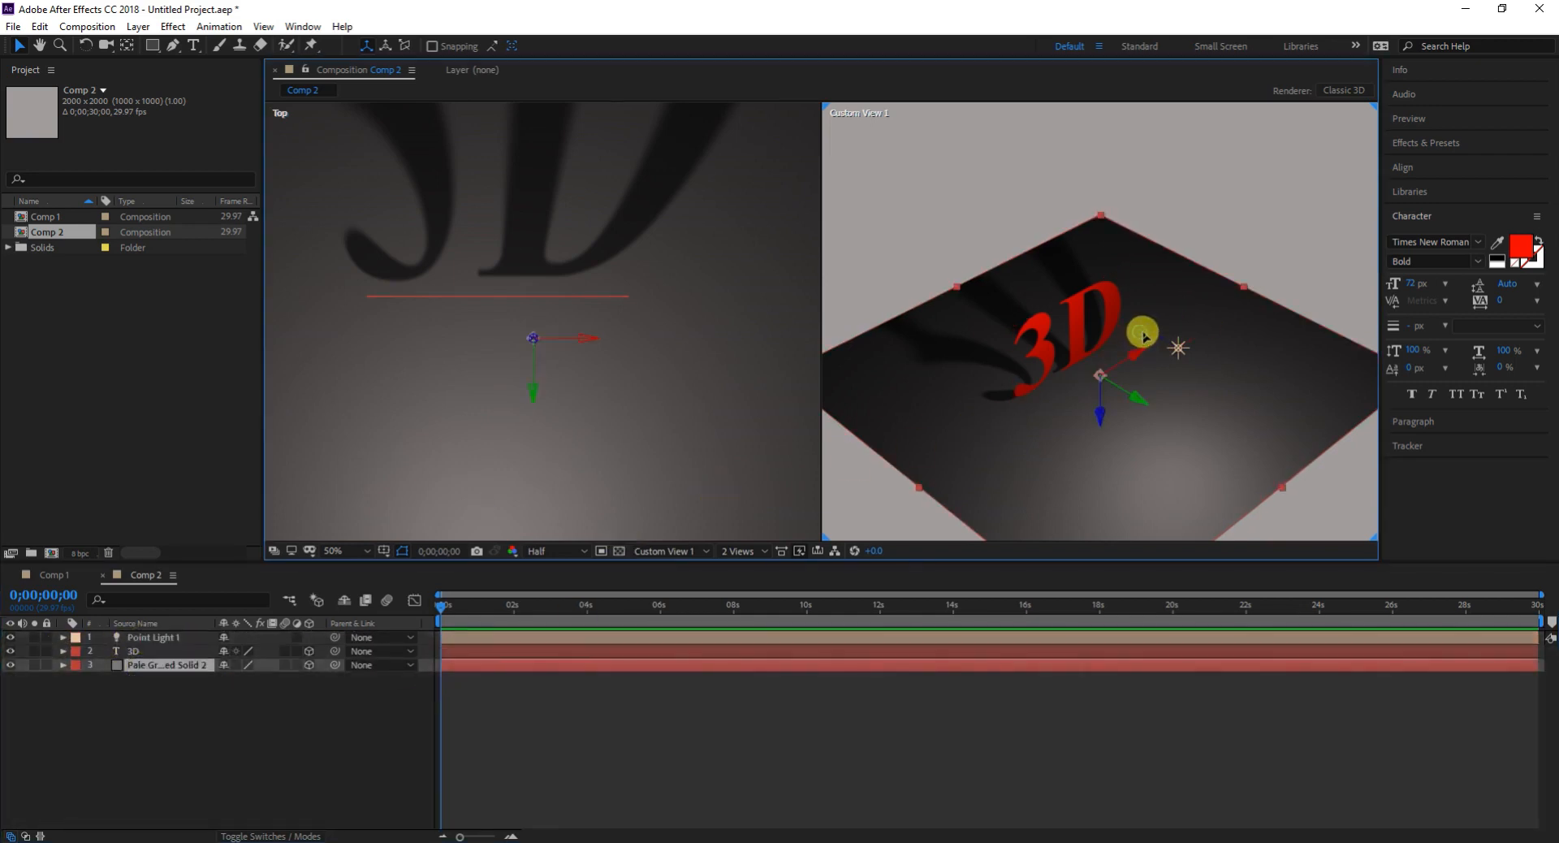
{"action": "left_click", "coordinate": [134, 637]}
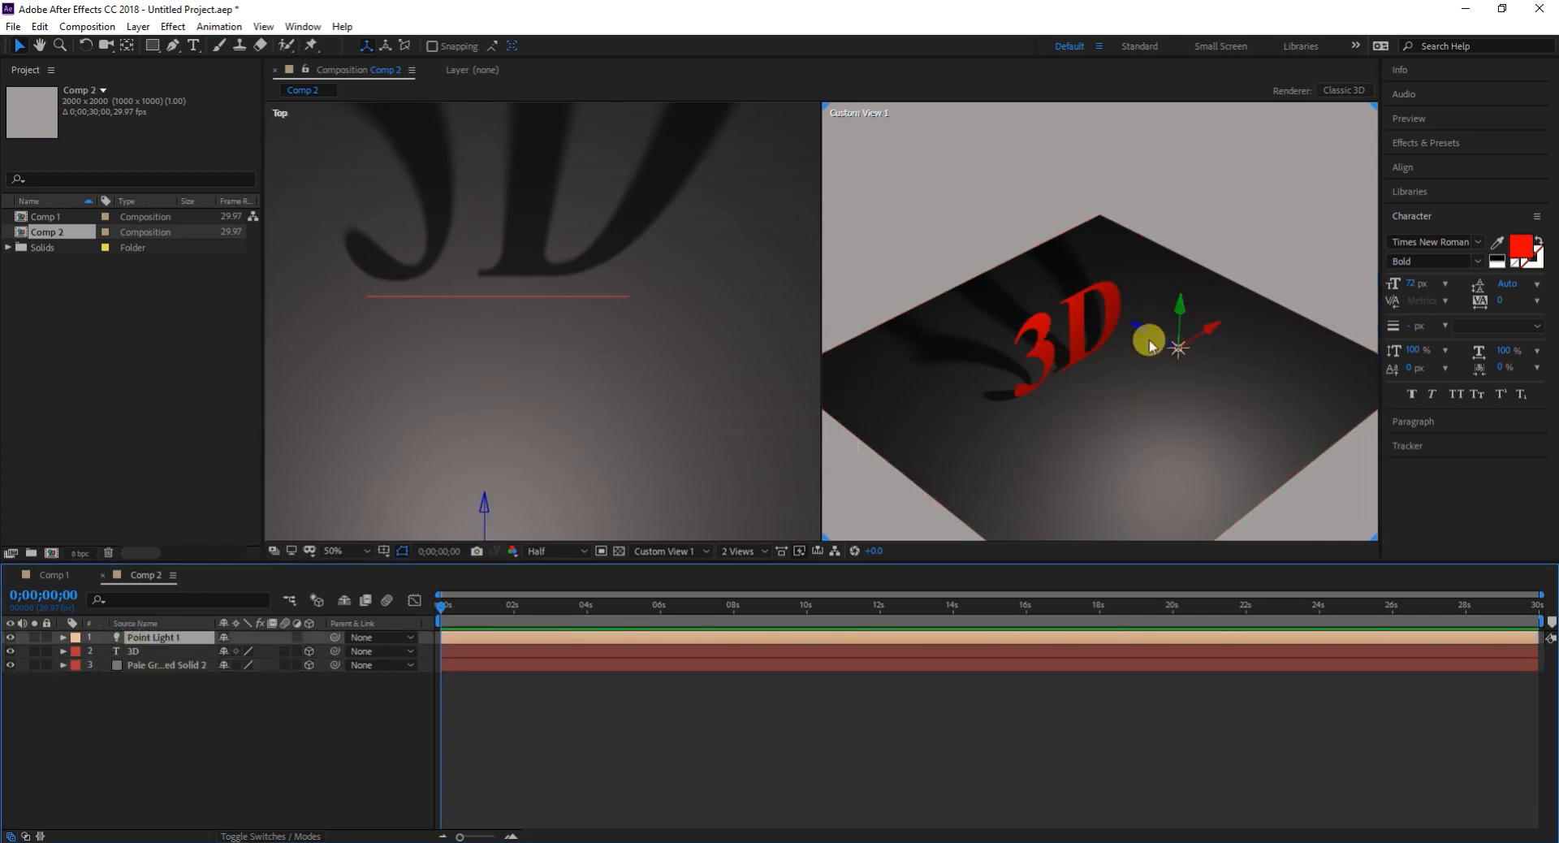
{"action": "left_click", "coordinate": [1140, 336]}
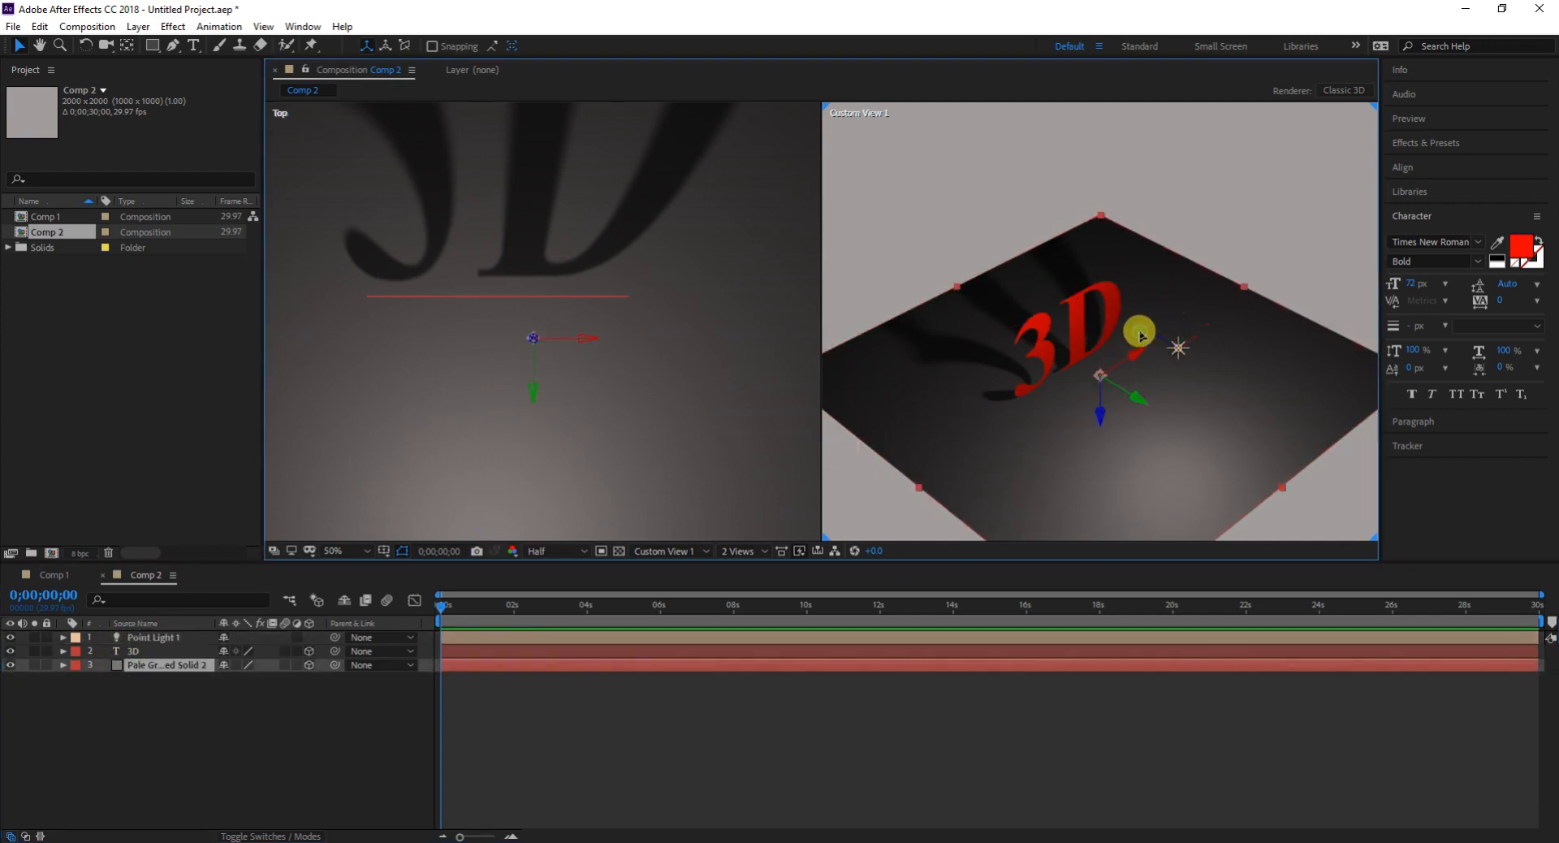
{"action": "left_click", "coordinate": [1079, 325]}
- Move the point light along its depth axis toward the front of the 3D text in the Top view
{"action": "left_click", "coordinate": [161, 638]}
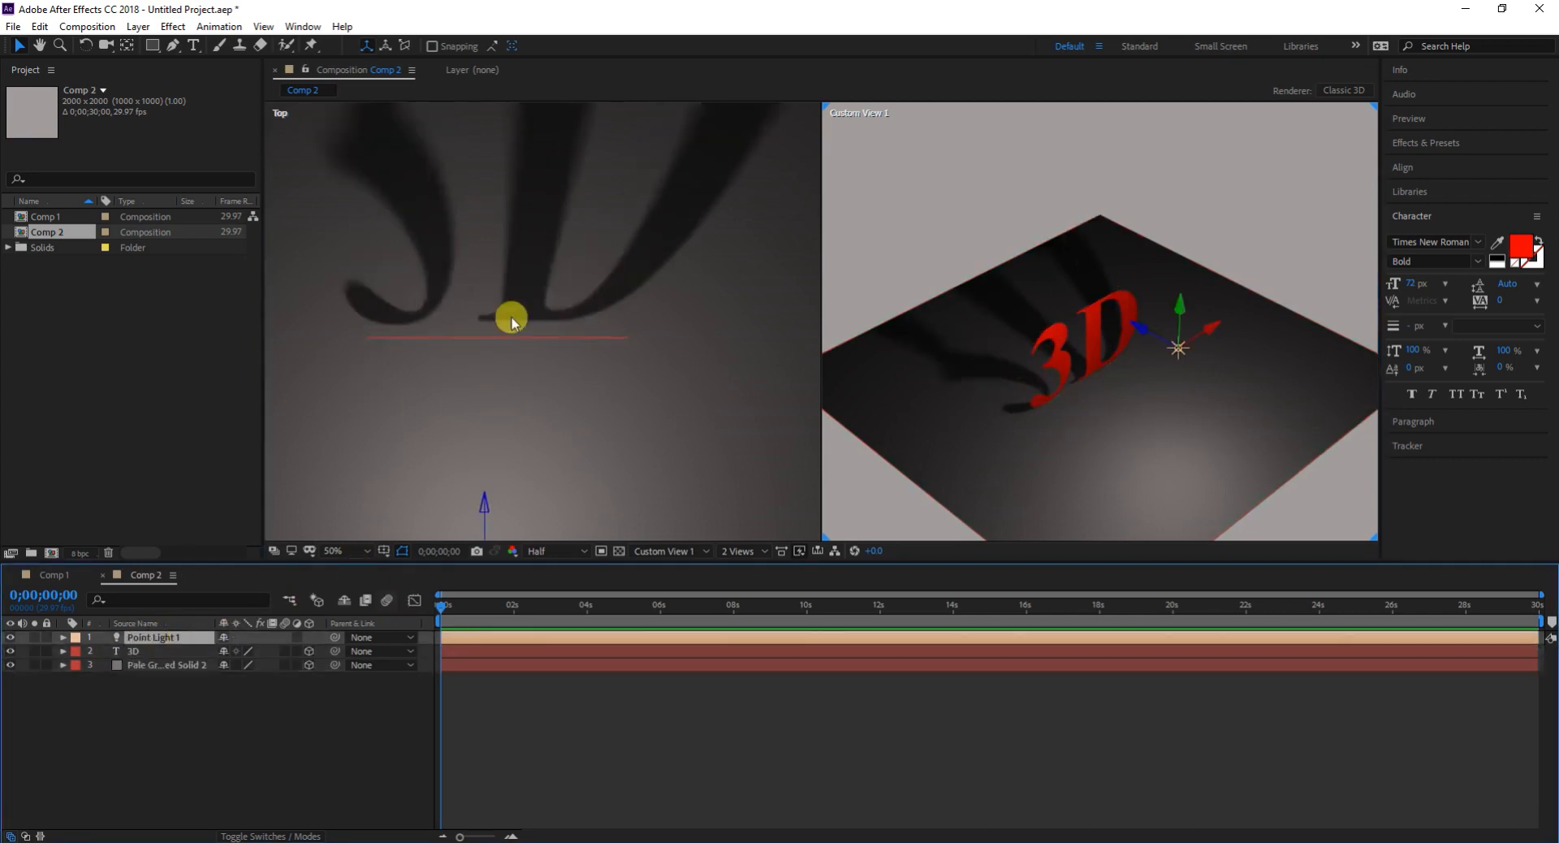
{"action": "left_click_drag", "start_coordinate": [485, 503], "coordinate": [541, 511]}
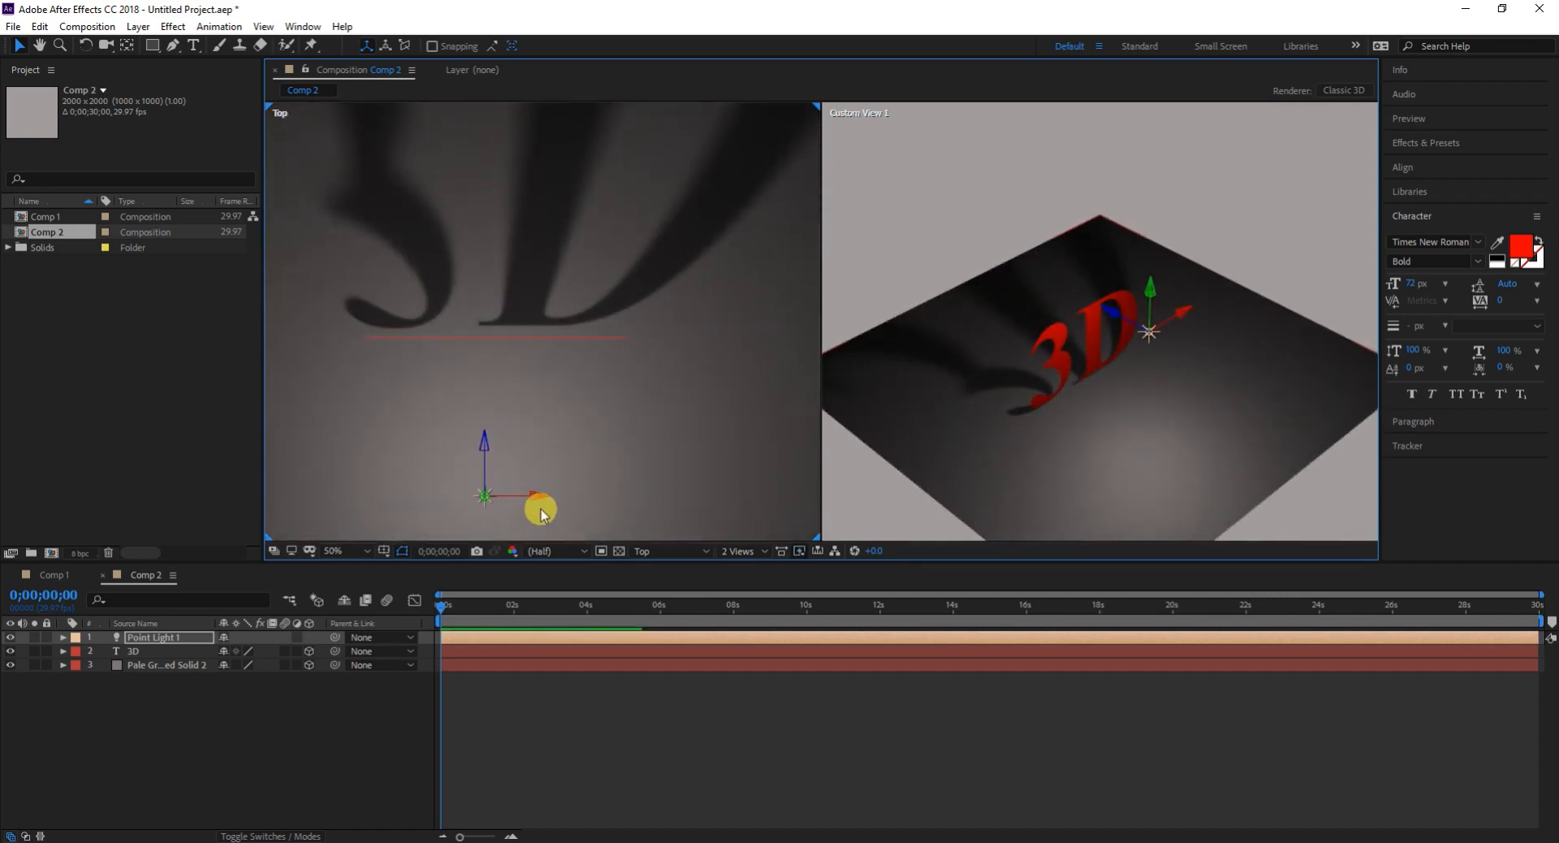
{"action": "left_click", "coordinate": [533, 490]}
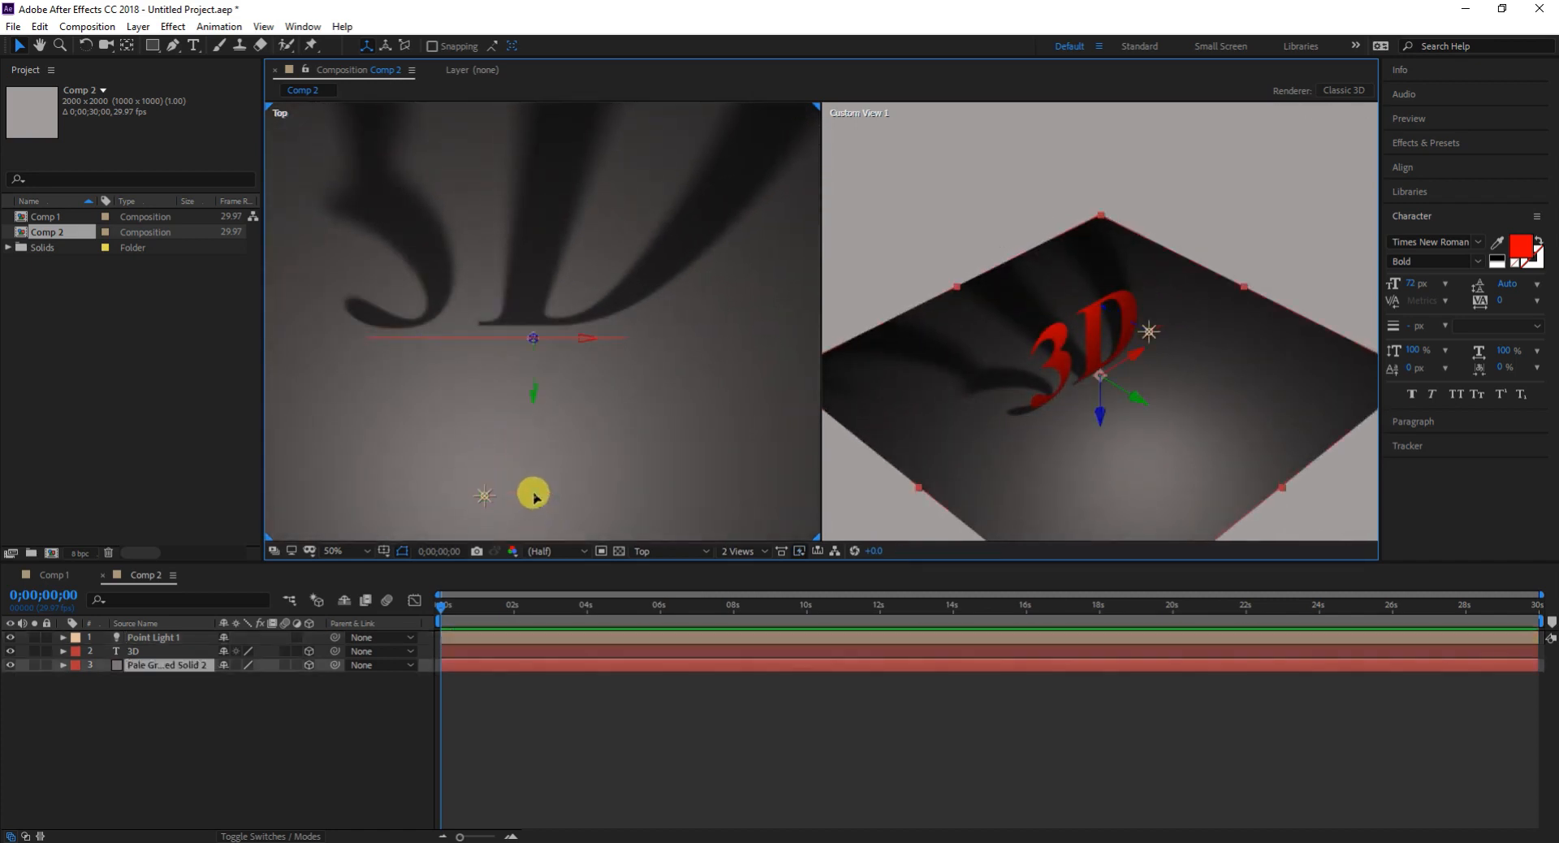
- Move the point light along its X axis toward the text's "3" side in the Top view, and raise it above the text in Custom View 1
{"action": "left_click", "coordinate": [486, 497]}
{"action": "left_click_drag", "start_coordinate": [543, 501], "coordinate": [439, 493]}
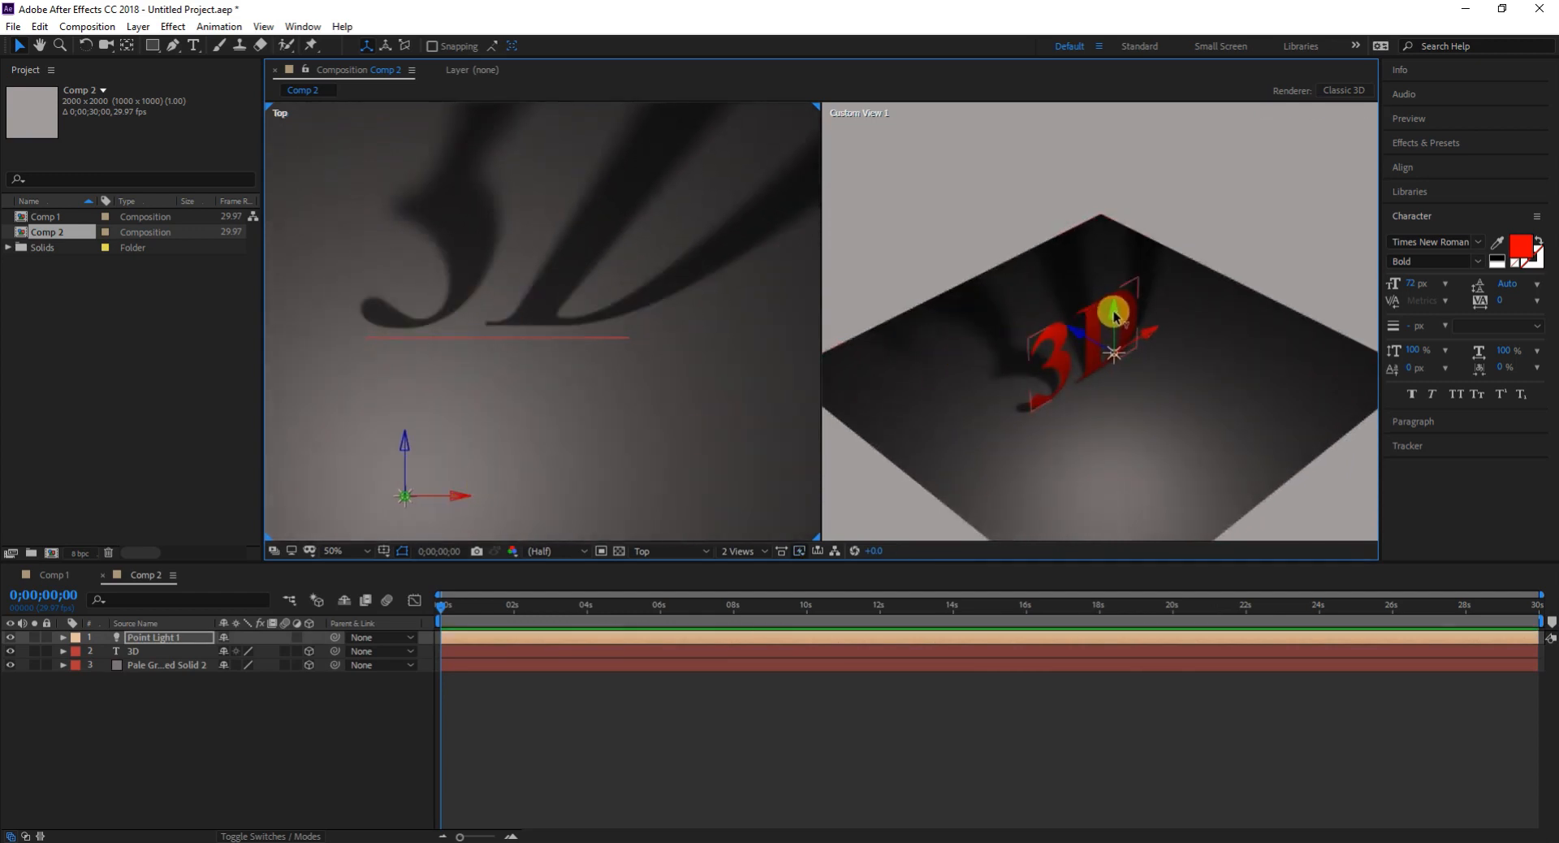
{"action": "left_click_drag", "start_coordinate": [1114, 315], "coordinate": [1113, 185]}
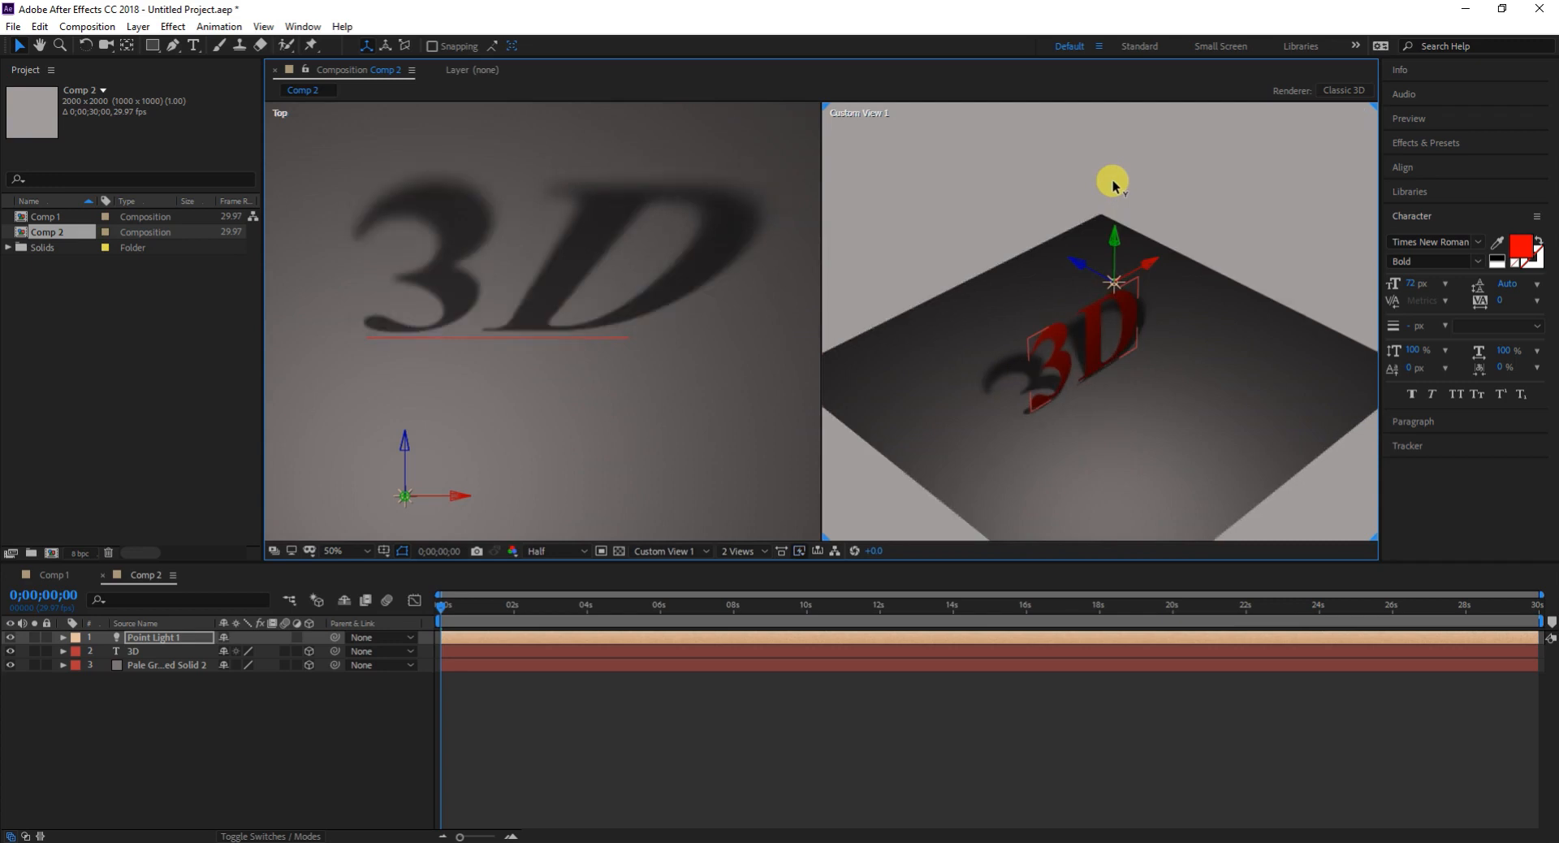
{"action": "left_click_drag", "start_coordinate": [1114, 185], "coordinate": [1111, 155]}
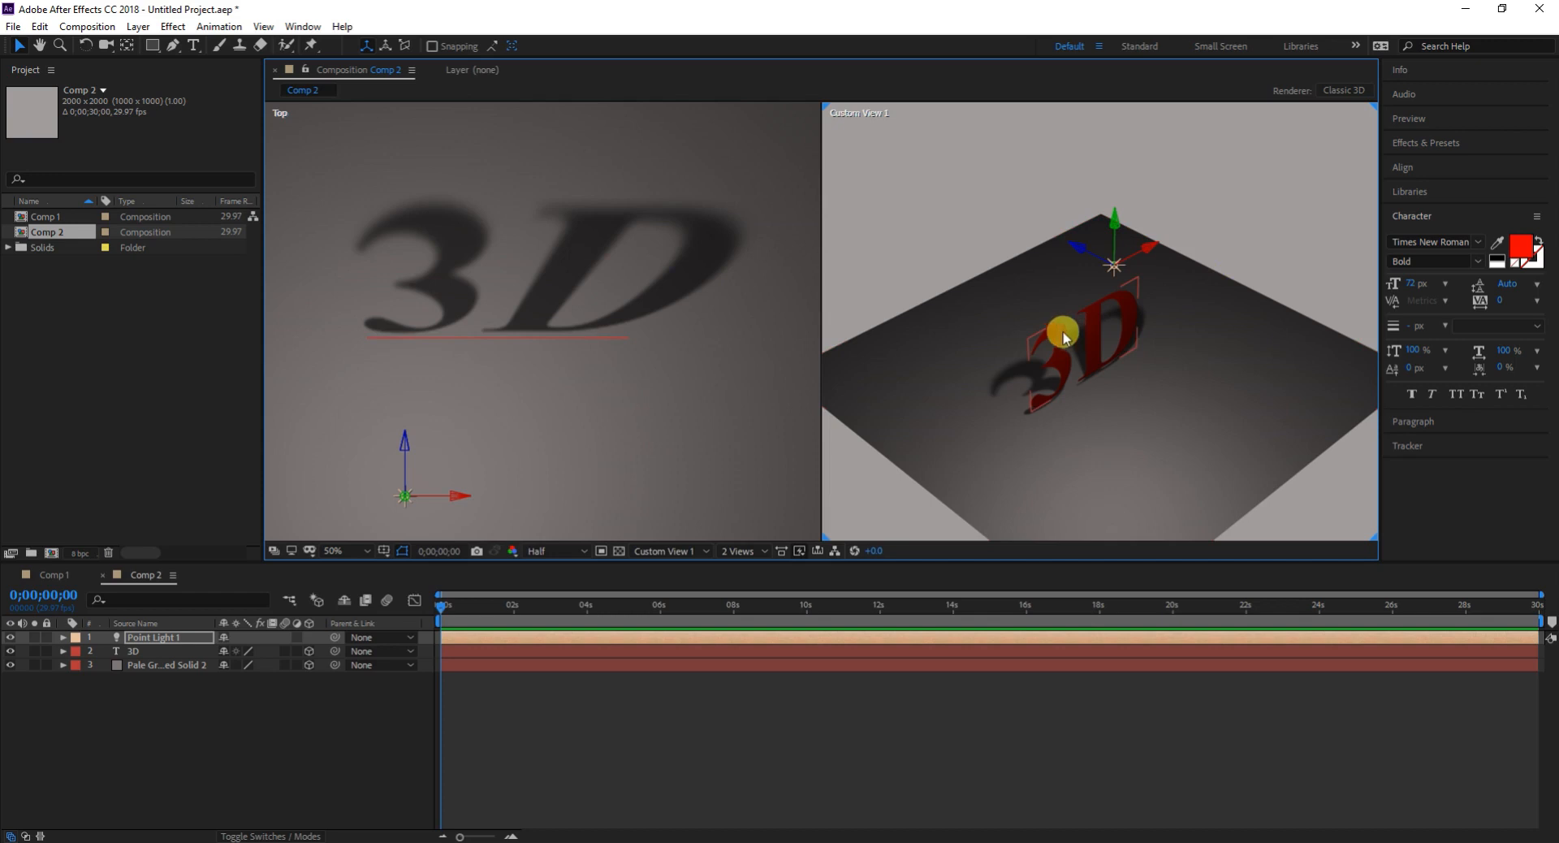
- Add a new white Ambient light to the composition, named Ambient Light 1
{"action": "right_click", "coordinate": [200, 735]}
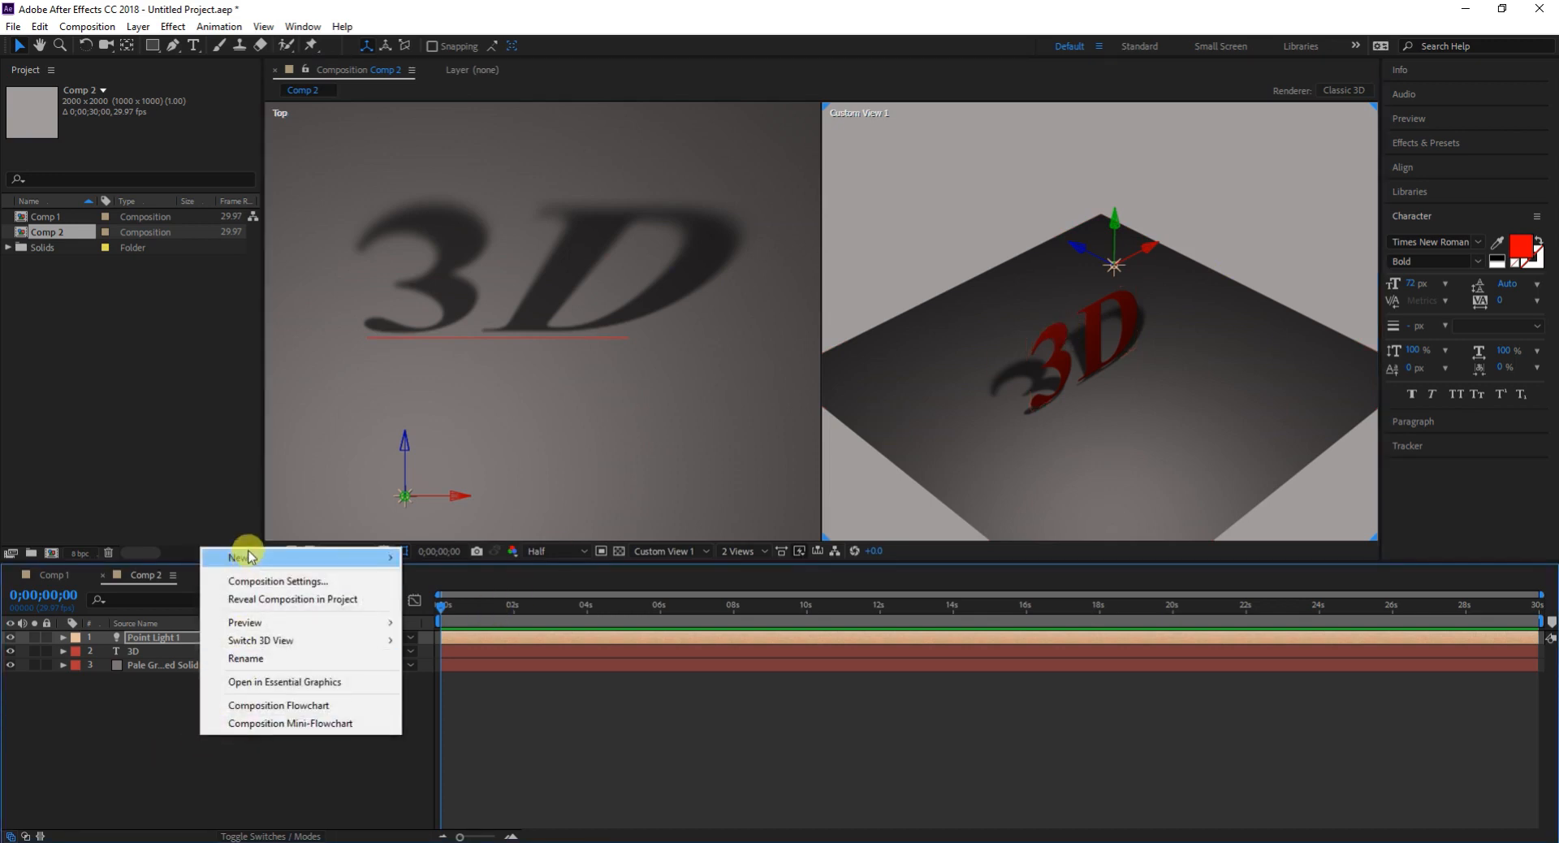
{"action": "mouse_move", "coordinate": [257, 563]}
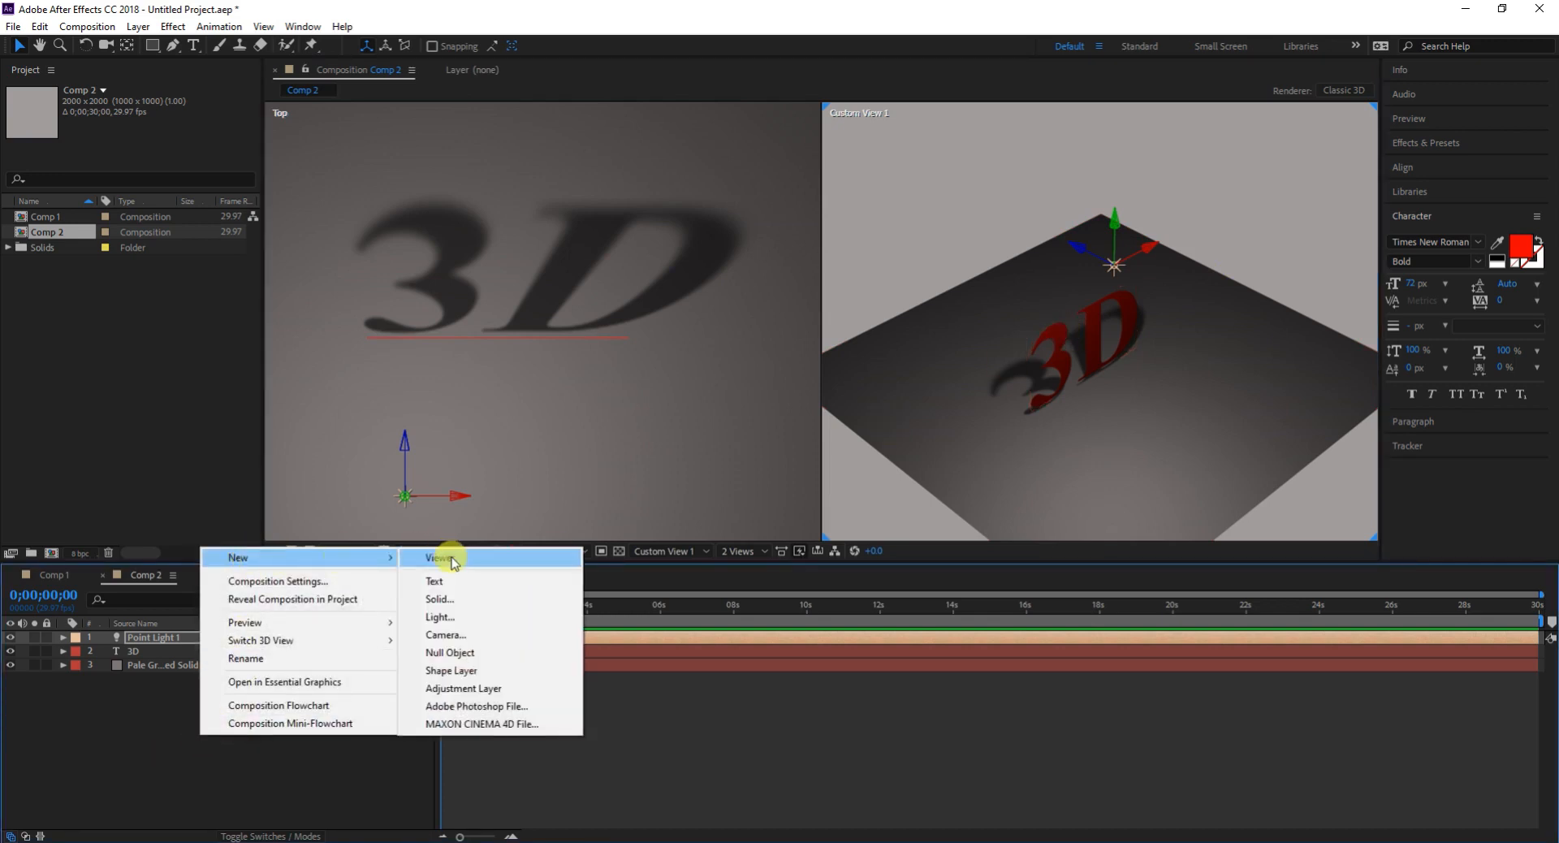
{"action": "left_click", "coordinate": [438, 617]}
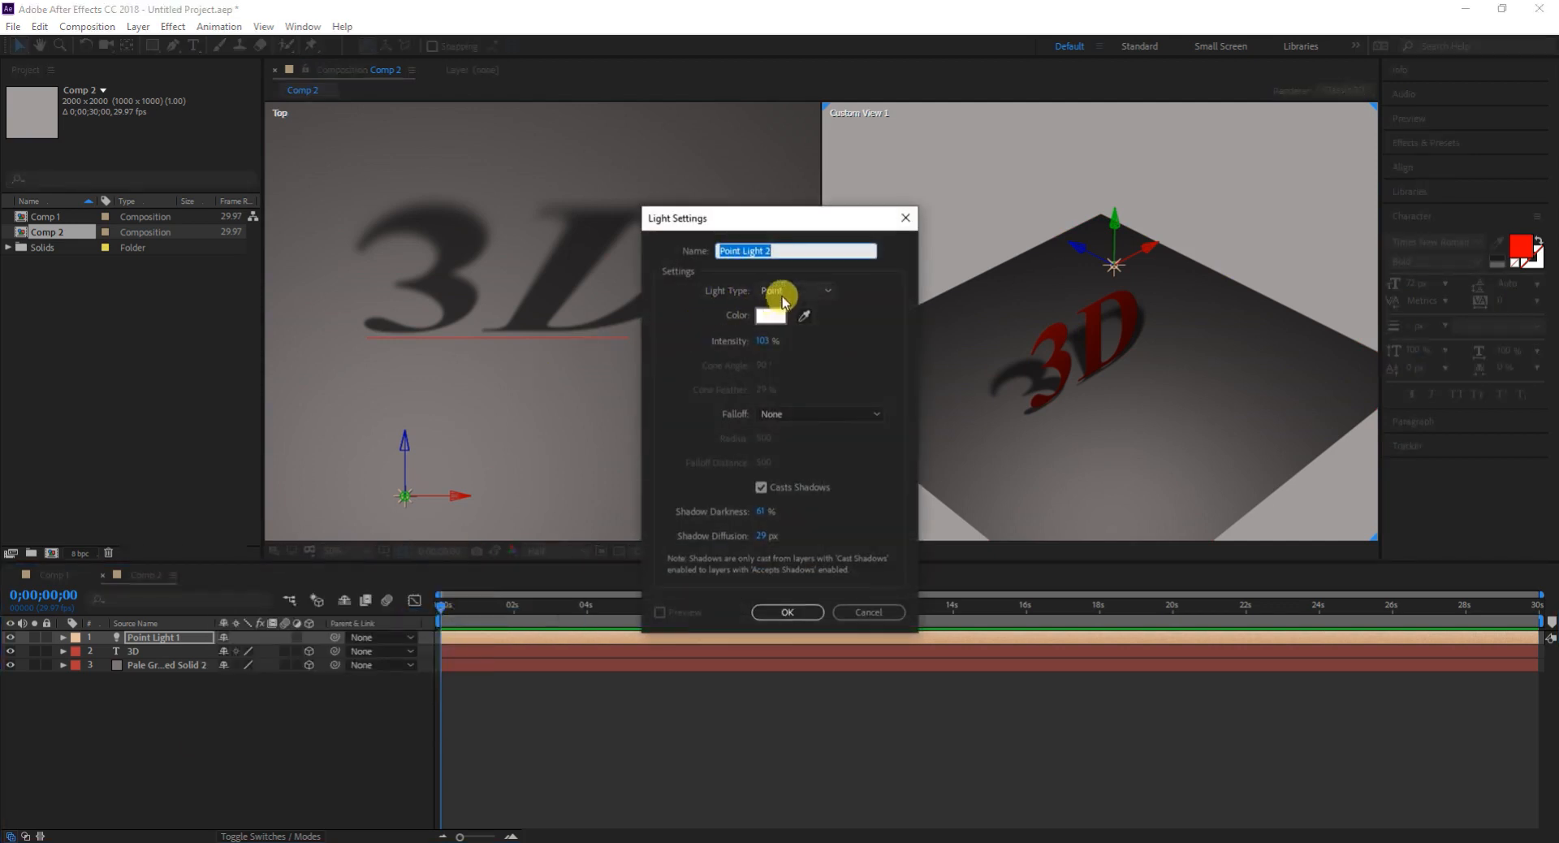
{"action": "left_click", "coordinate": [782, 297]}
{"action": "left_click", "coordinate": [789, 363]}
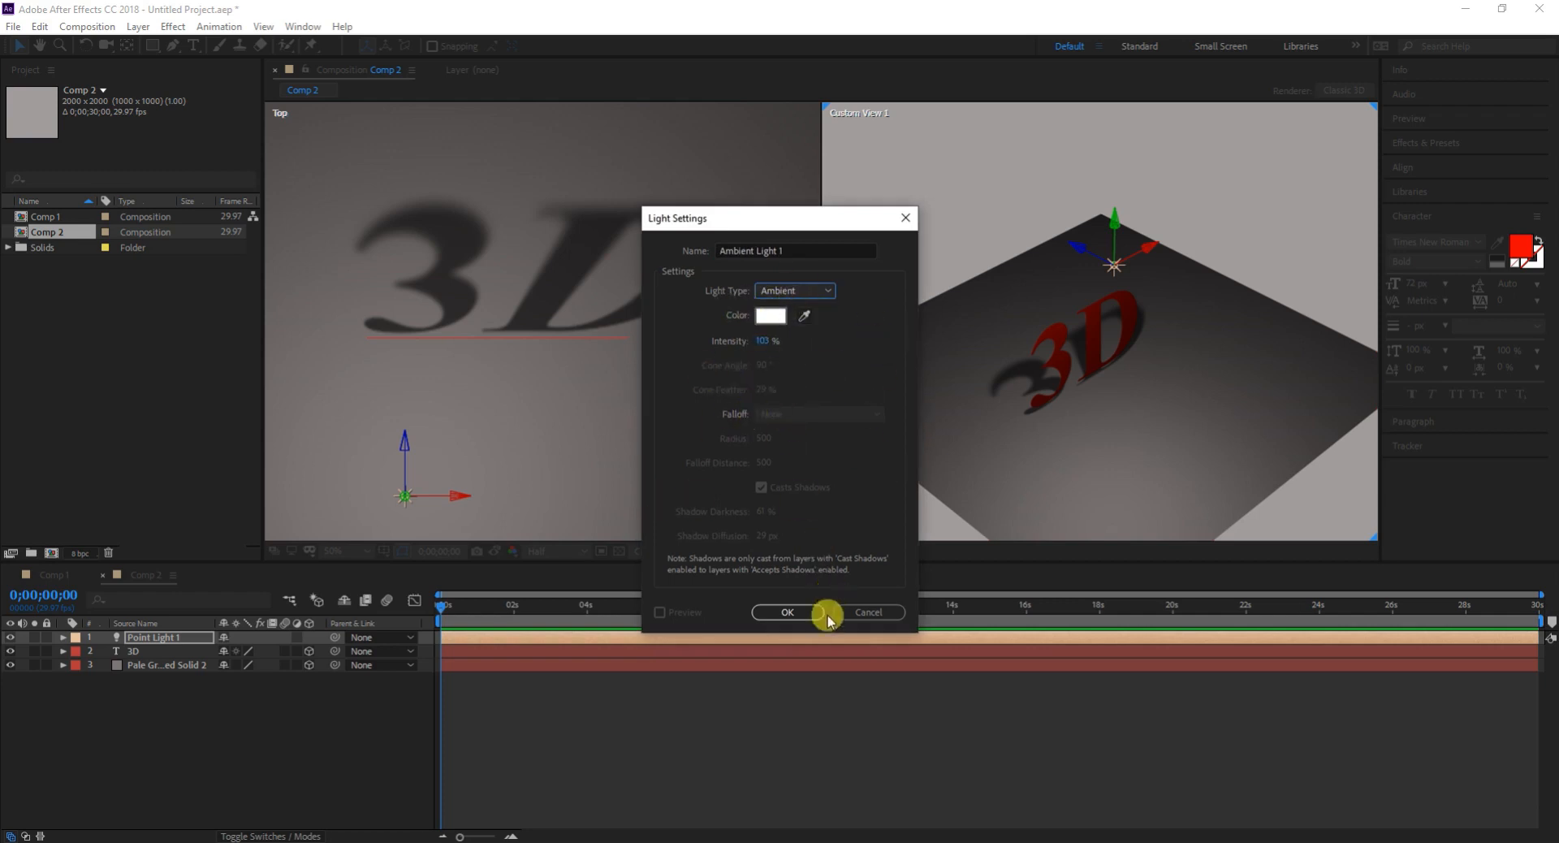
{"action": "left_click", "coordinate": [802, 614]}
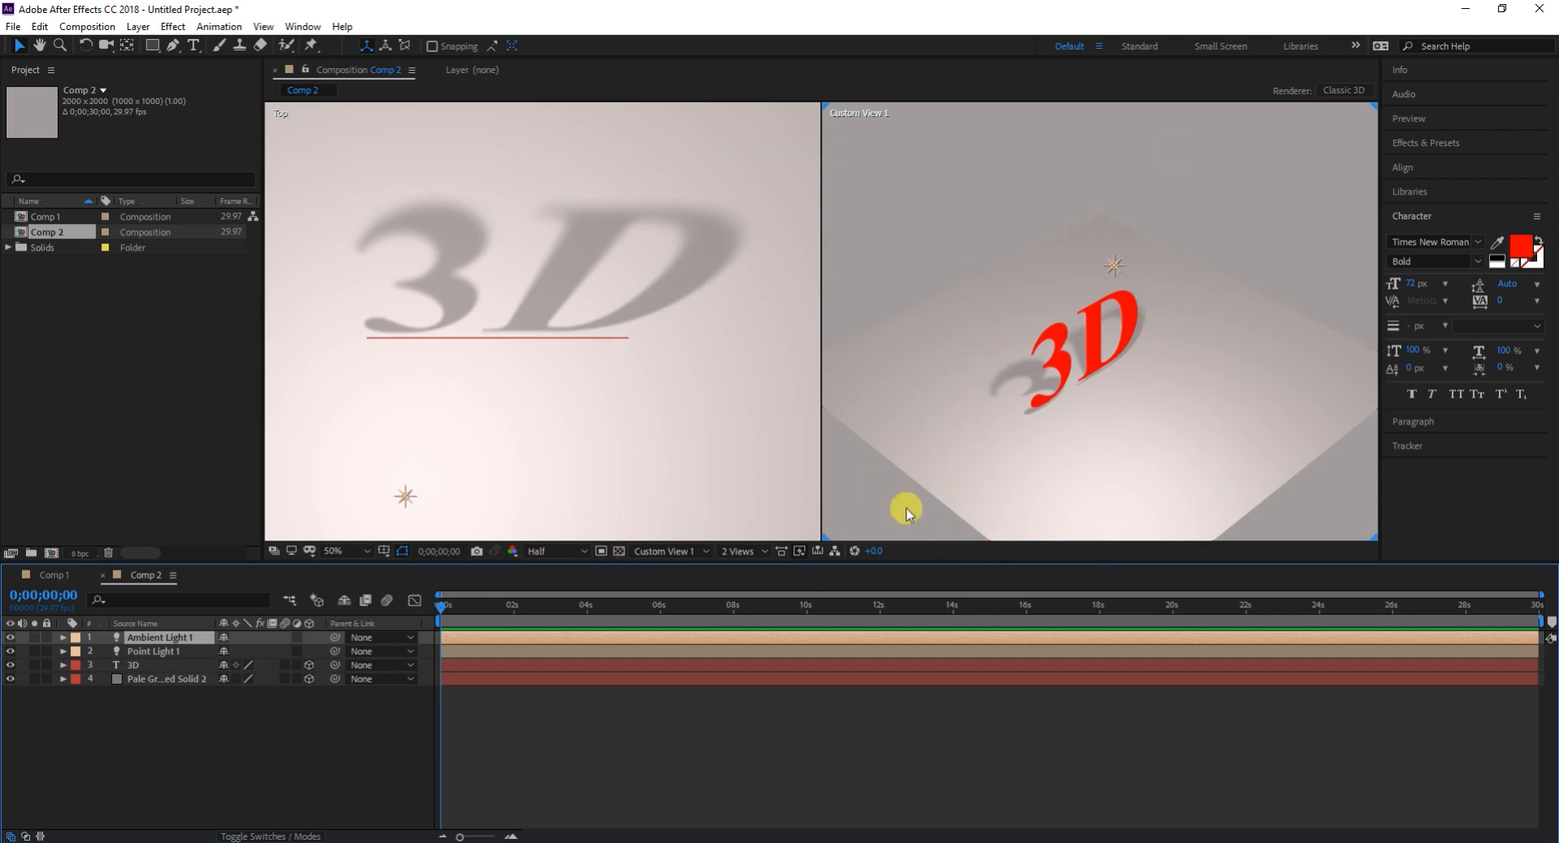
- Set the intensity of Ambient Light 1 to 30%
{"action": "double_click", "coordinate": [183, 638]}
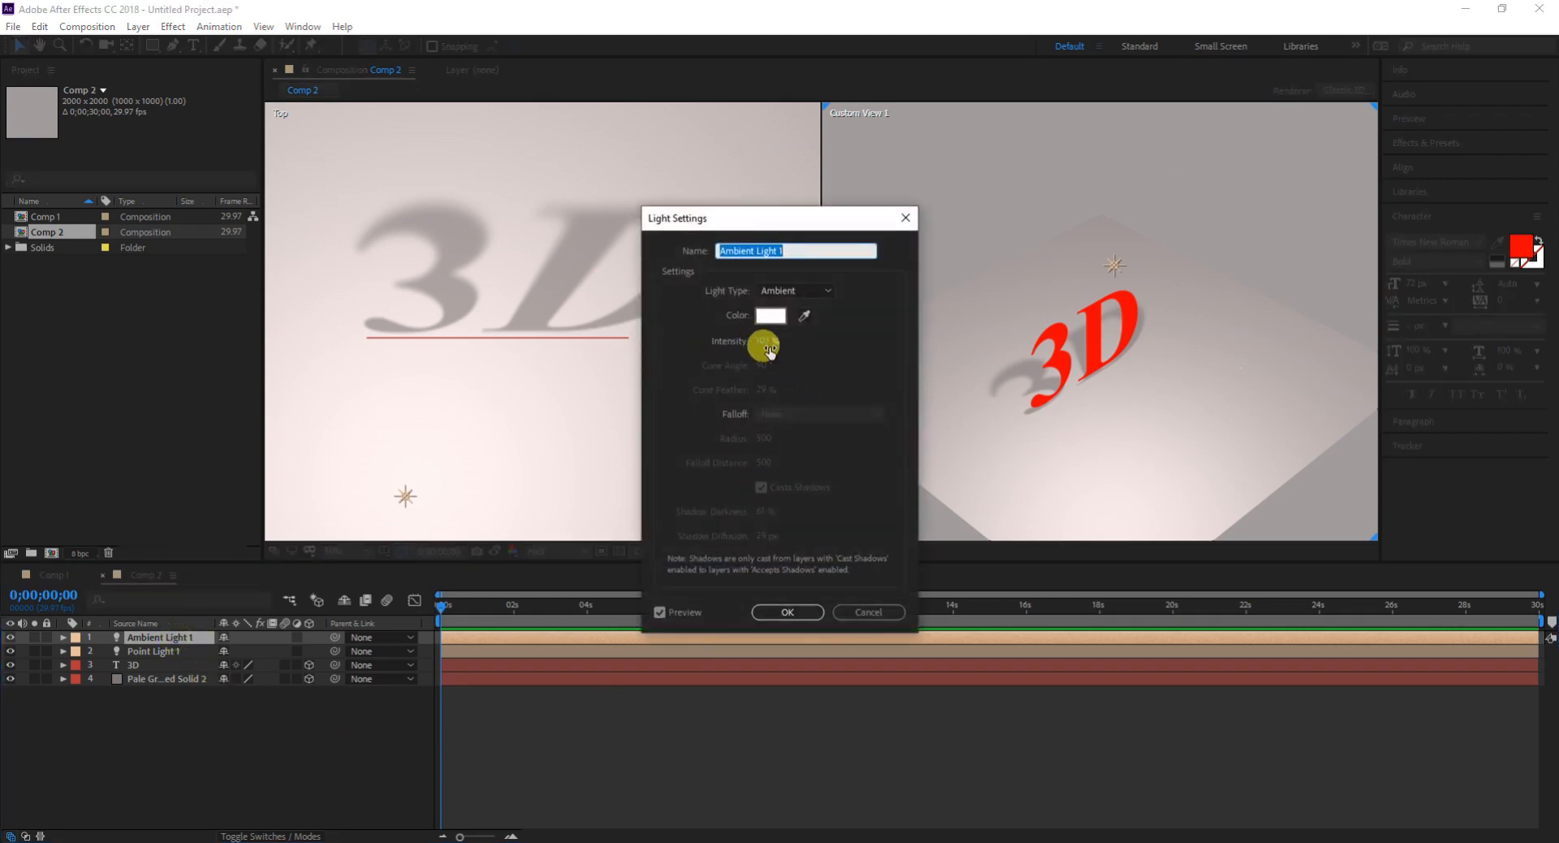
{"action": "mouse_move", "coordinate": [769, 345]}
{"action": "left_mouse_down"}
{"action": "mouse_move", "coordinate": [720, 334]}
{"action": "mouse_move", "coordinate": [747, 351]}
{"action": "left_mouse_up"}
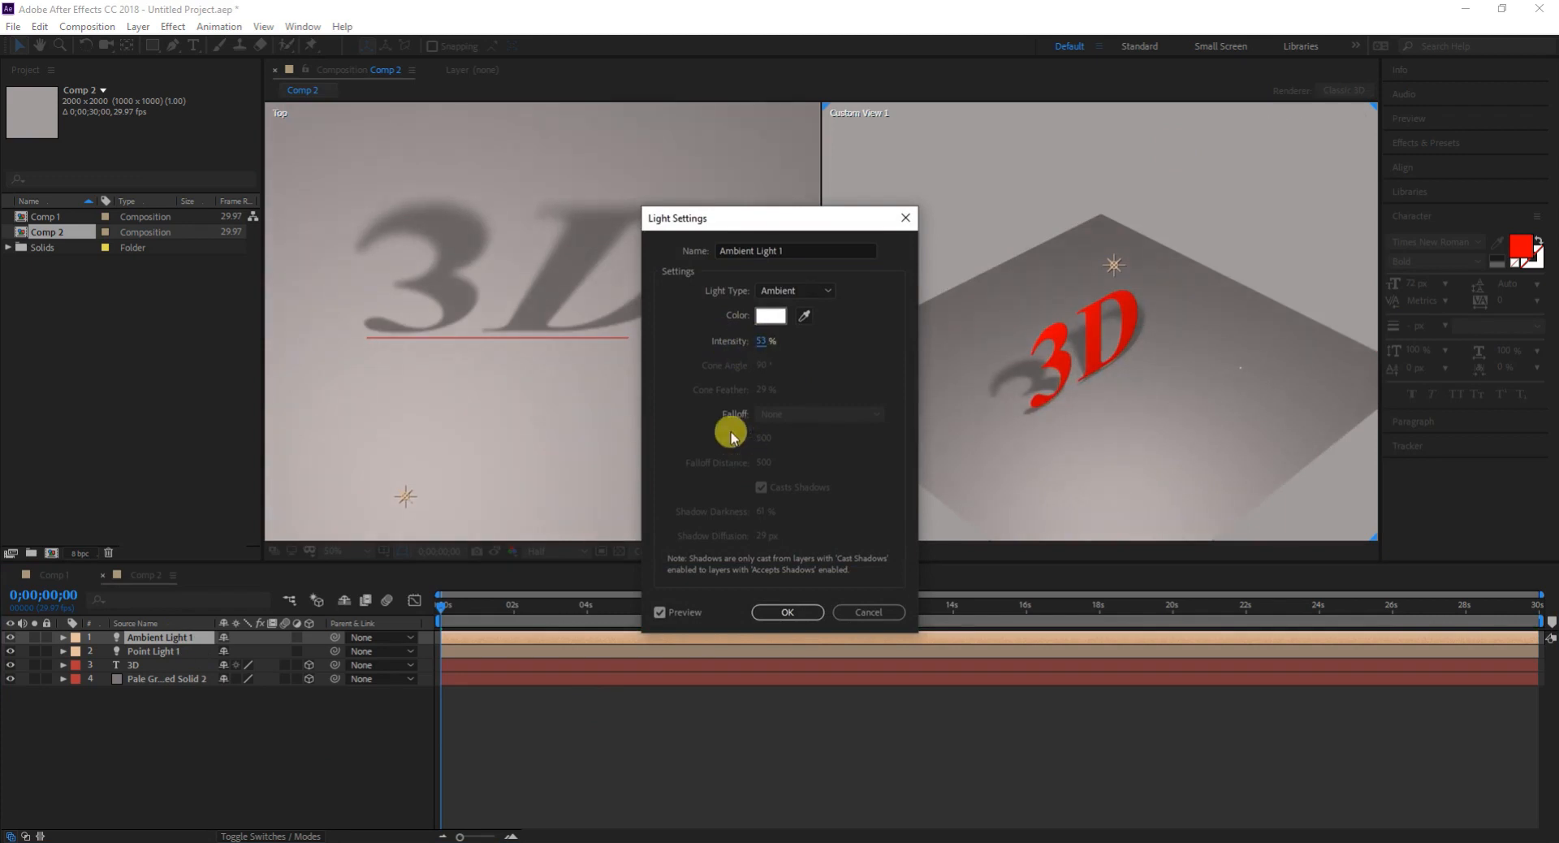
{"action": "left_click", "coordinate": [759, 341]}
{"action": "left_click", "coordinate": [775, 613]}
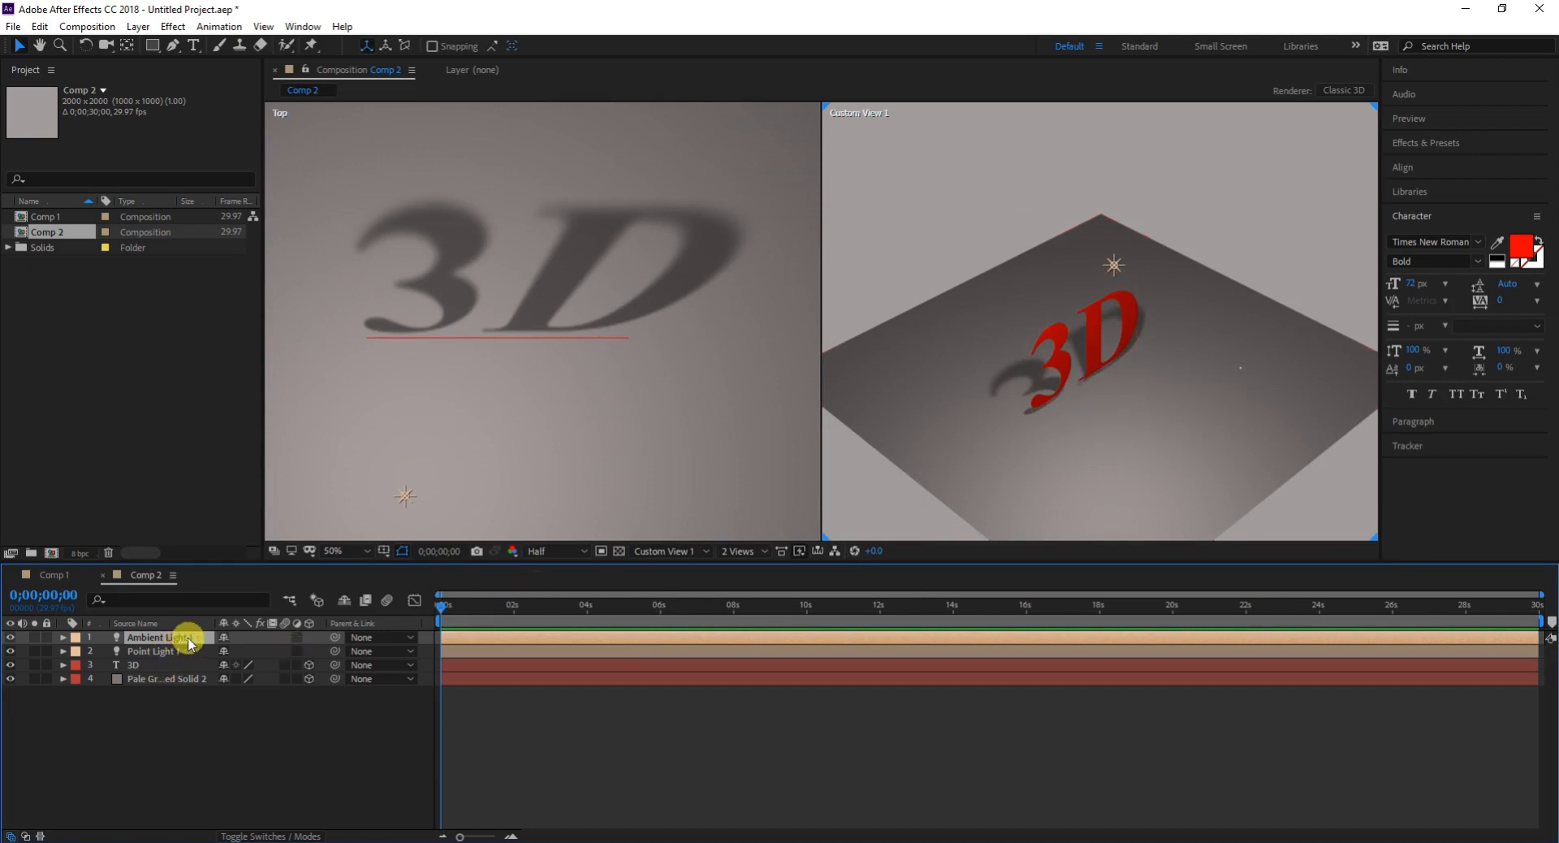
{"action": "left_click", "coordinate": [1240, 375]}
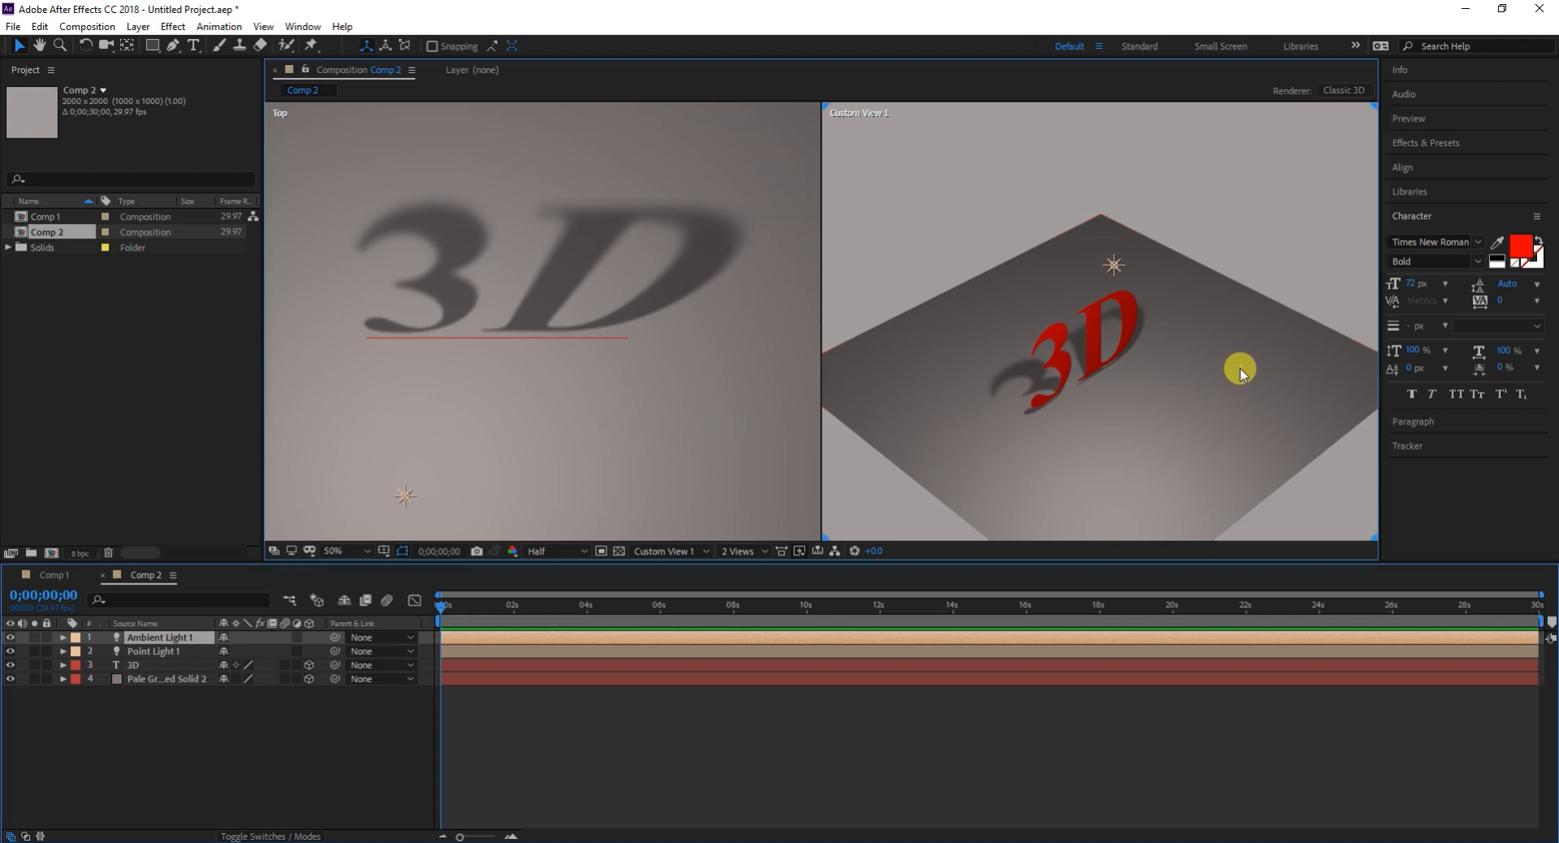
{"action": "left_click", "coordinate": [1239, 370]}
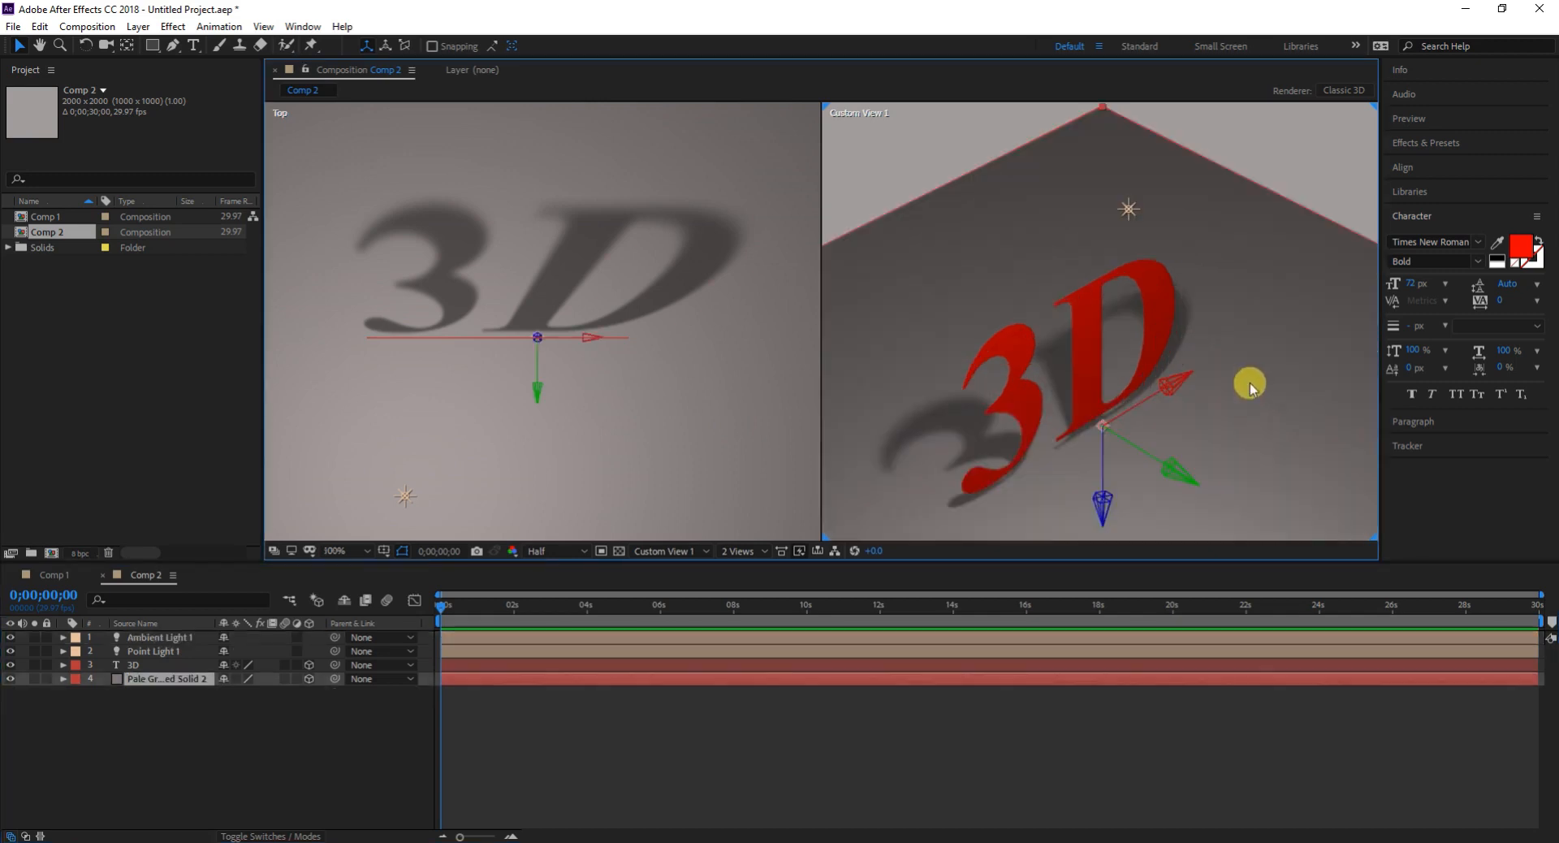
{"action": "scroll", "coordinate": [1242, 392], "scroll_direction": "up", "scroll_amount": 3}
{"action": "scroll", "coordinate": [1215, 386], "scroll_direction": "down", "scroll_amount": 5}
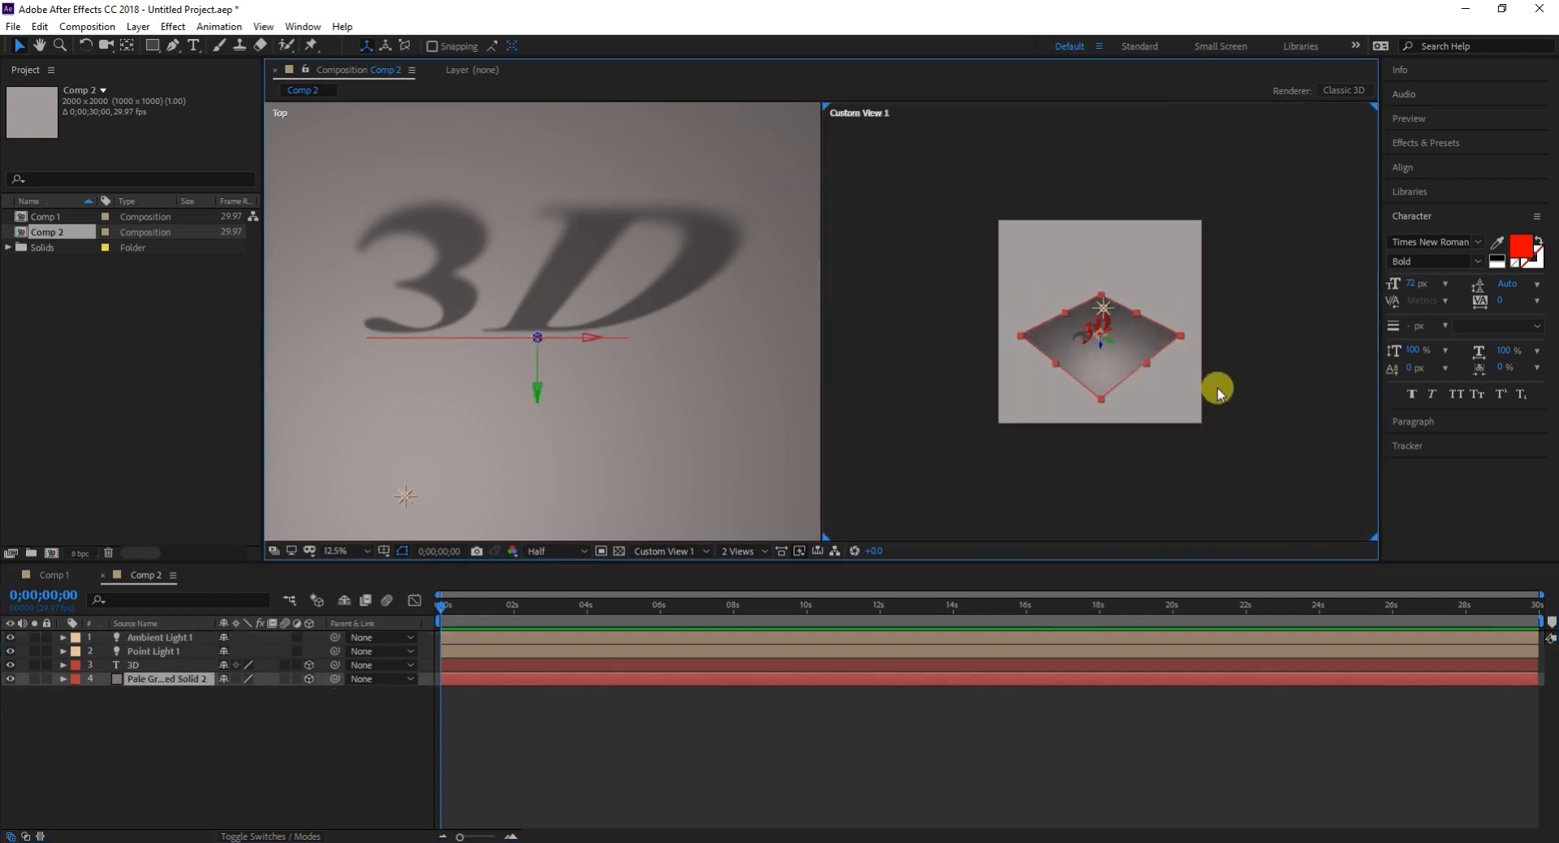
{"action": "scroll", "coordinate": [1136, 349], "scroll_direction": "up", "scroll_amount": 1}
{"action": "scroll", "coordinate": [1117, 285], "scroll_direction": "up", "scroll_amount": 2}
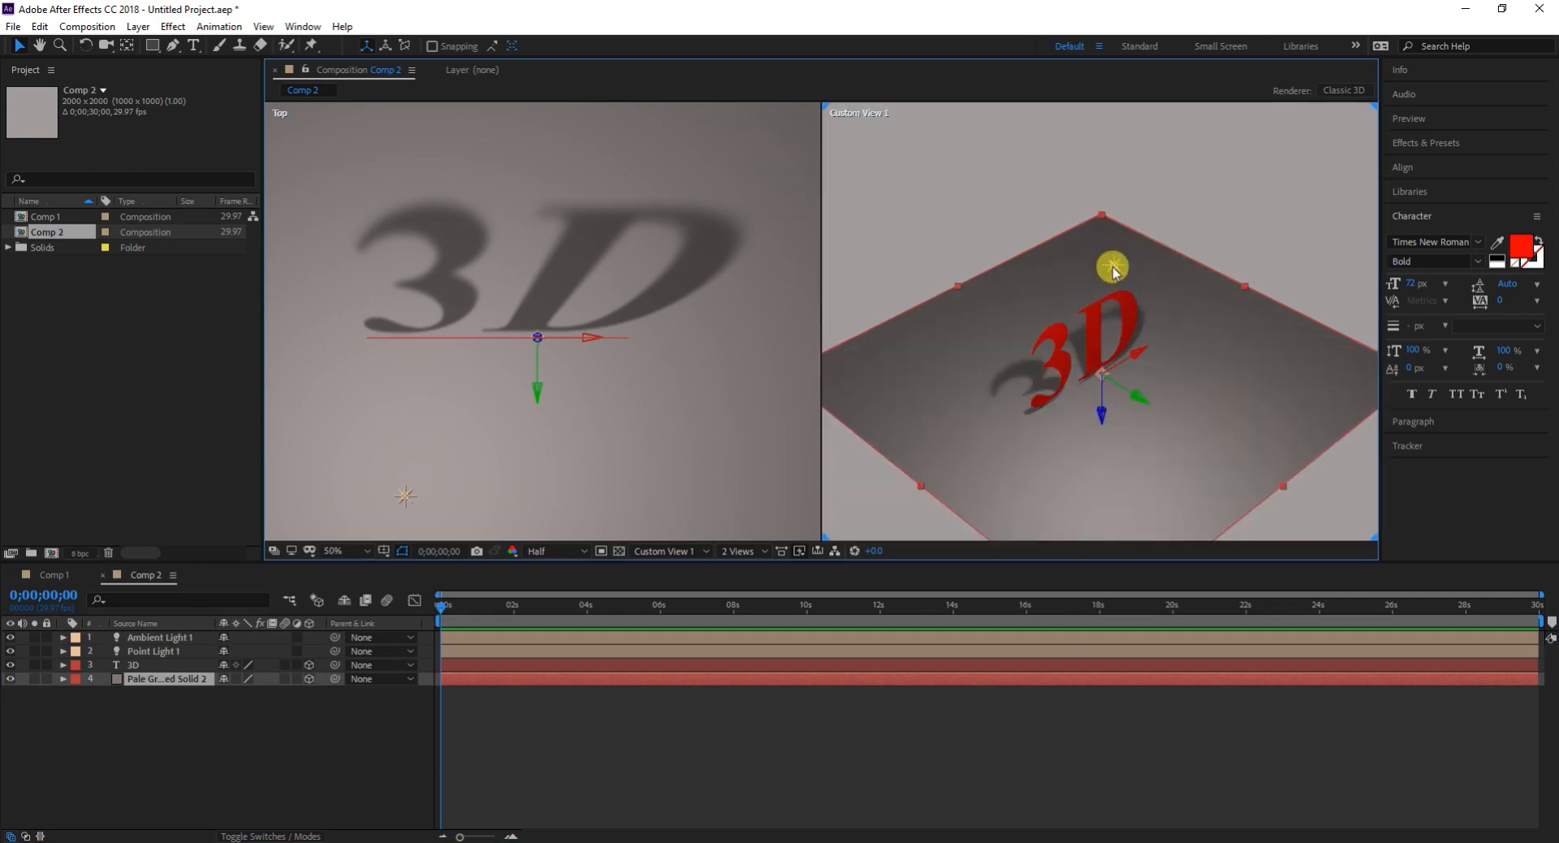
- Move Point Light 1 along its depth axis farther out from the front of the 3D text in Custom View 1
{"action": "left_click", "coordinate": [1112, 263]}
{"action": "left_click", "coordinate": [1082, 254]}
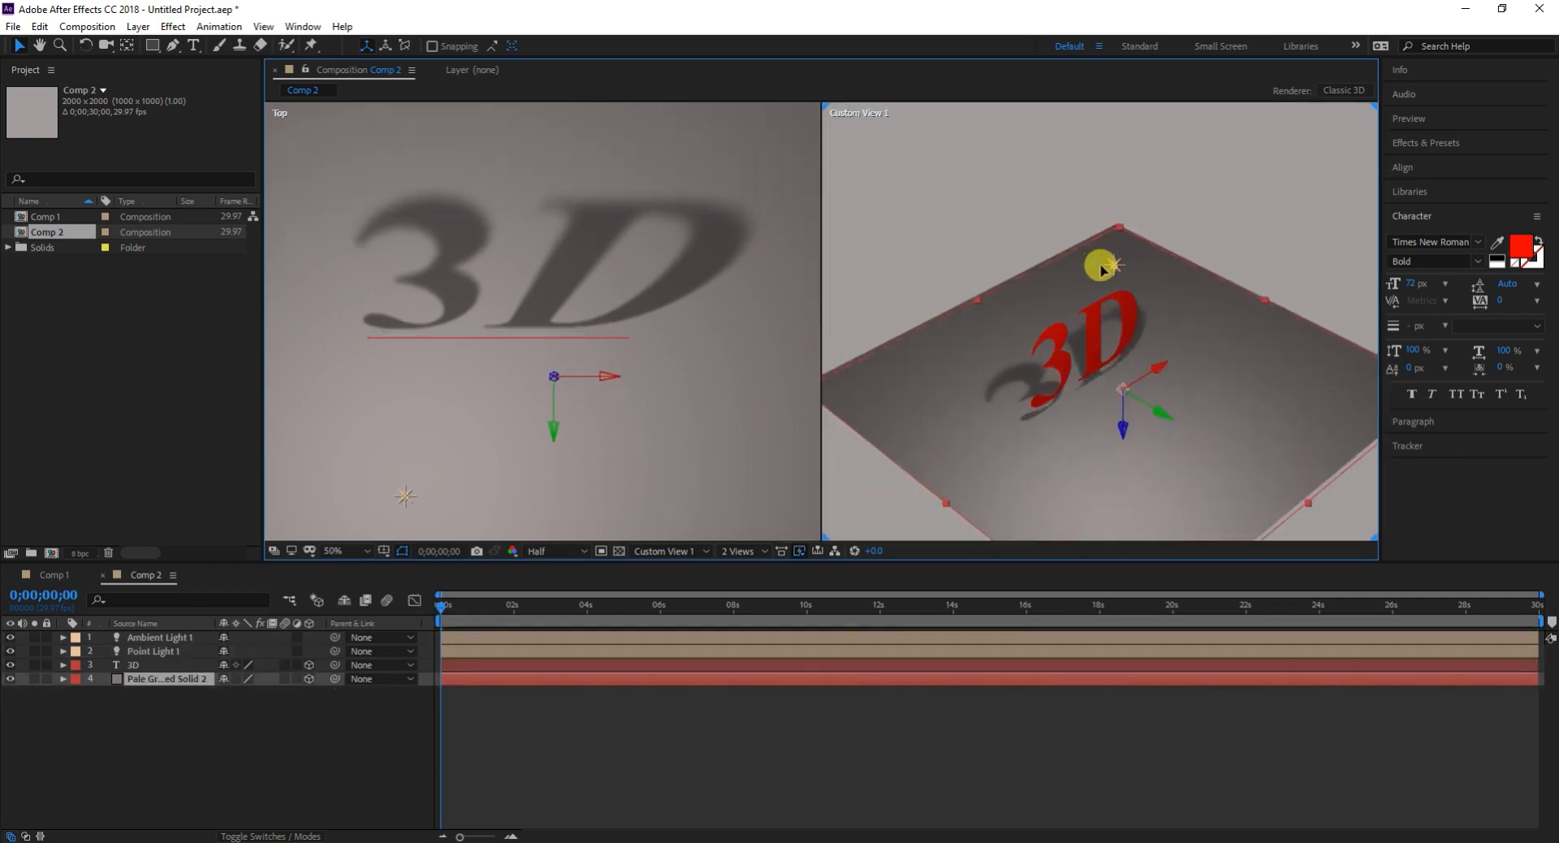
{"action": "left_click", "coordinate": [153, 650]}
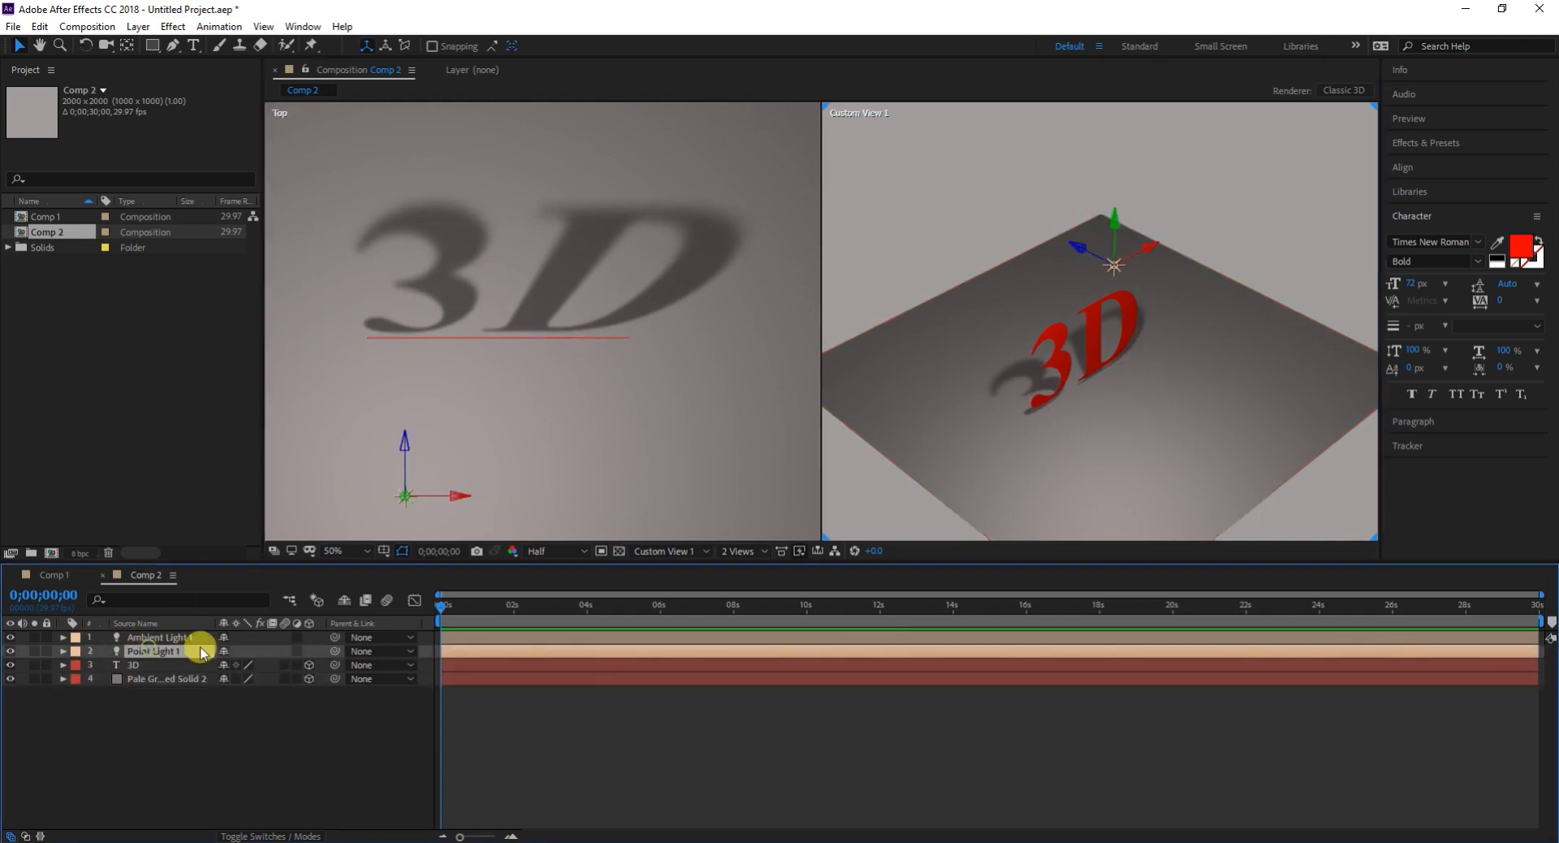
{"action": "left_click", "coordinate": [1080, 257]}
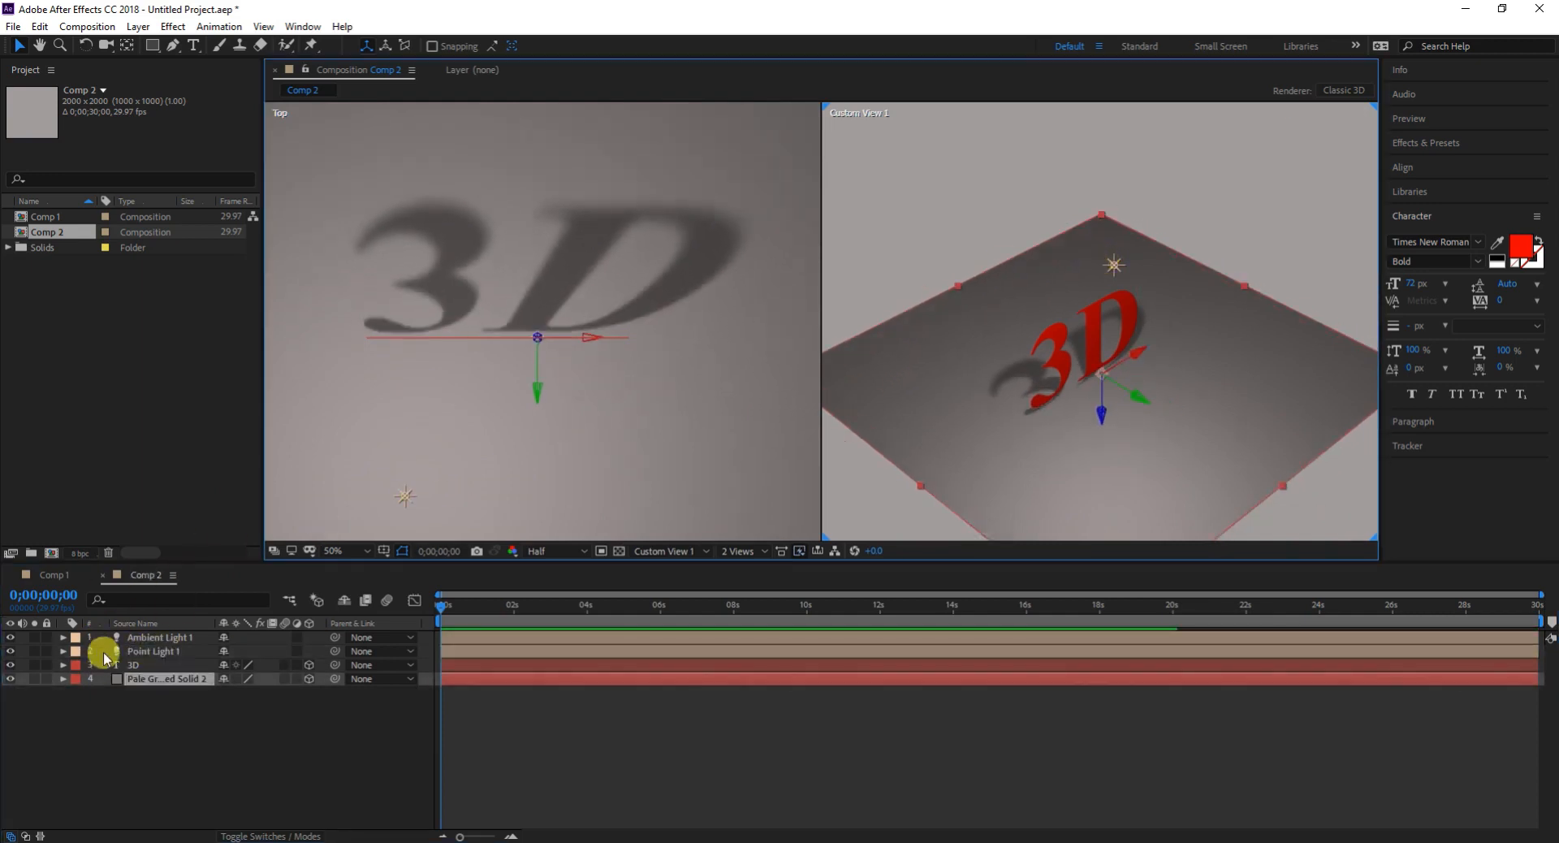
{"action": "left_click", "coordinate": [153, 651]}
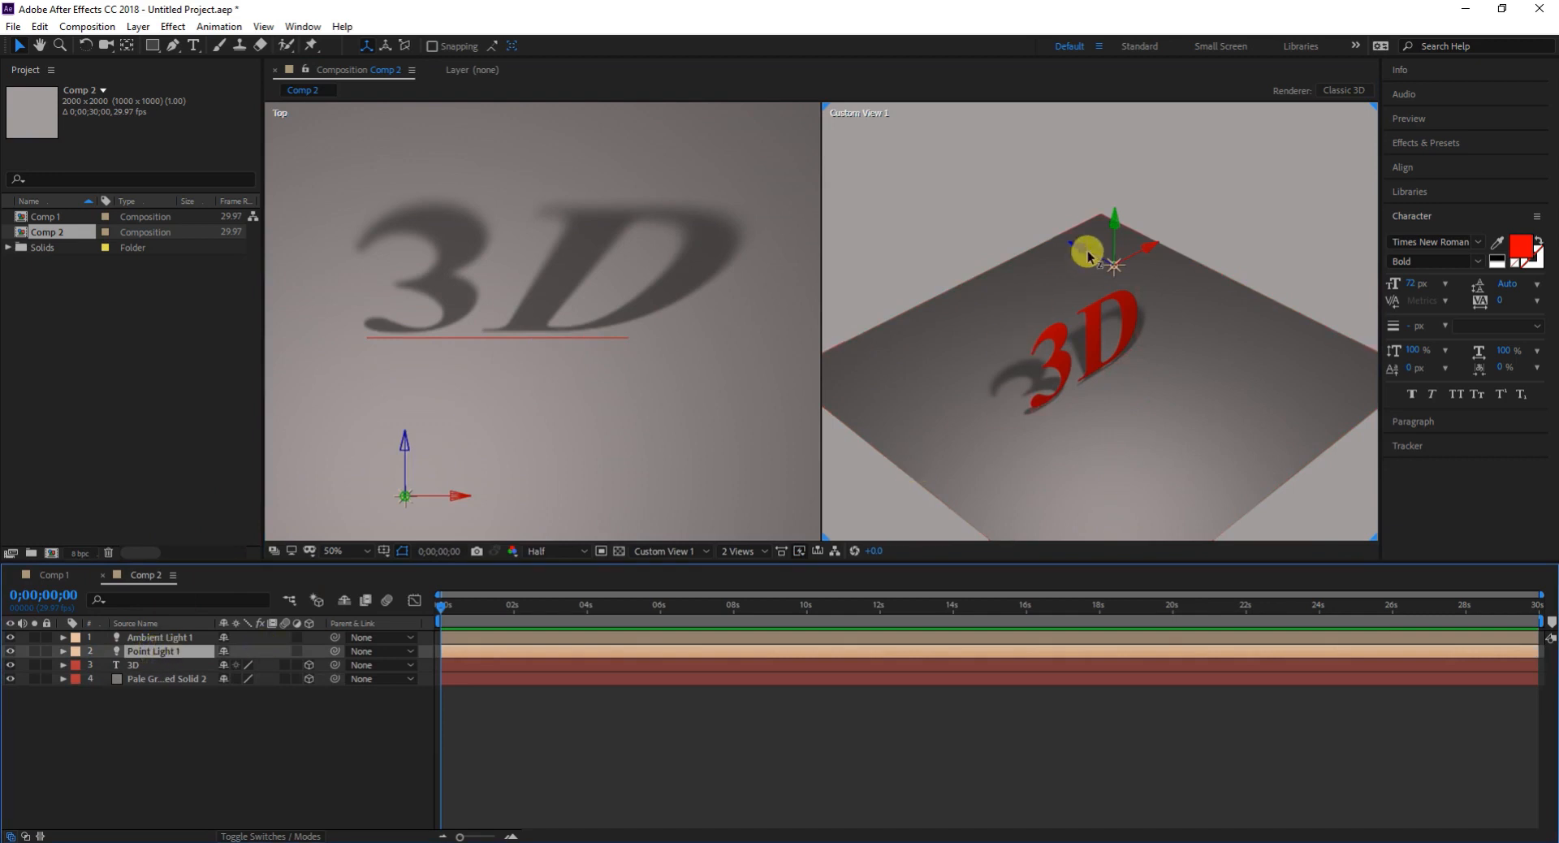
{"action": "left_click_drag", "start_coordinate": [1078, 254], "coordinate": [1133, 313]}
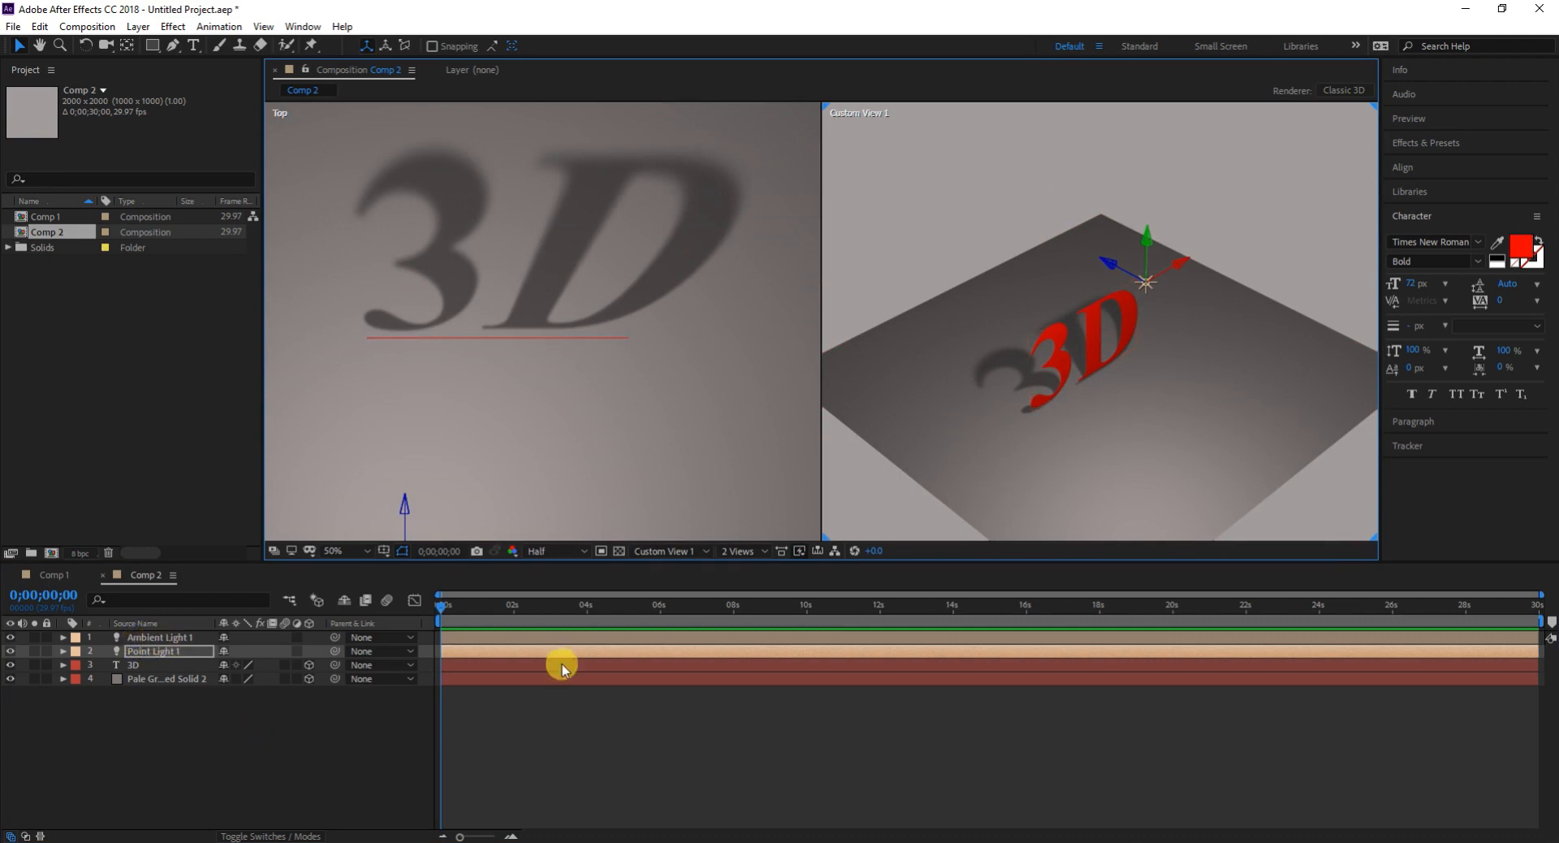
{"action": "scroll", "coordinate": [1079, 323], "scroll_direction": "down", "scroll_amount": 2}
{"action": "scroll", "coordinate": [1080, 323], "scroll_direction": "up", "scroll_amount": 2}
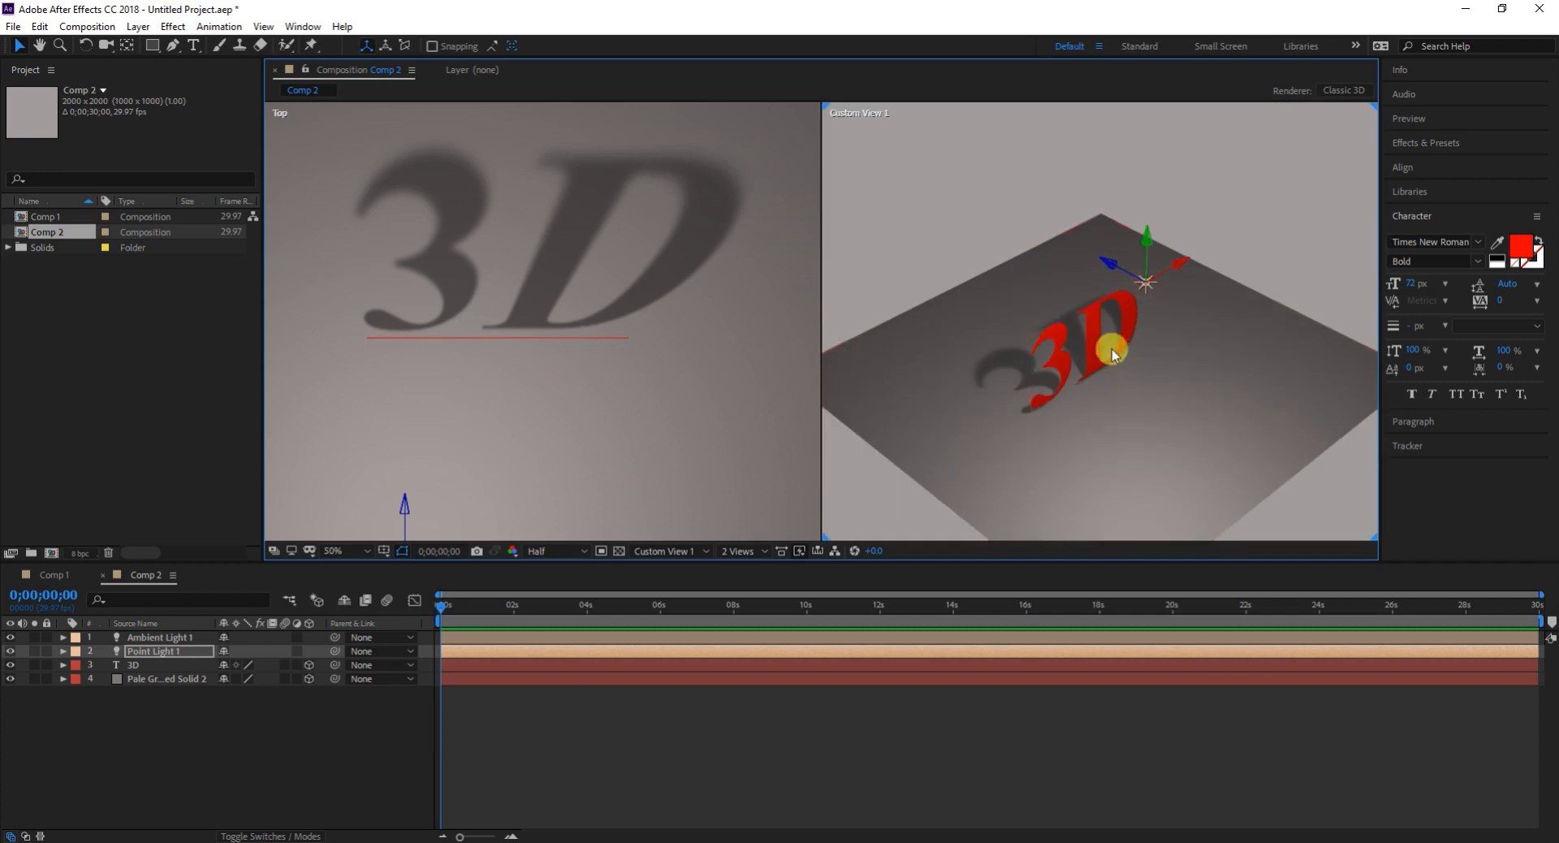